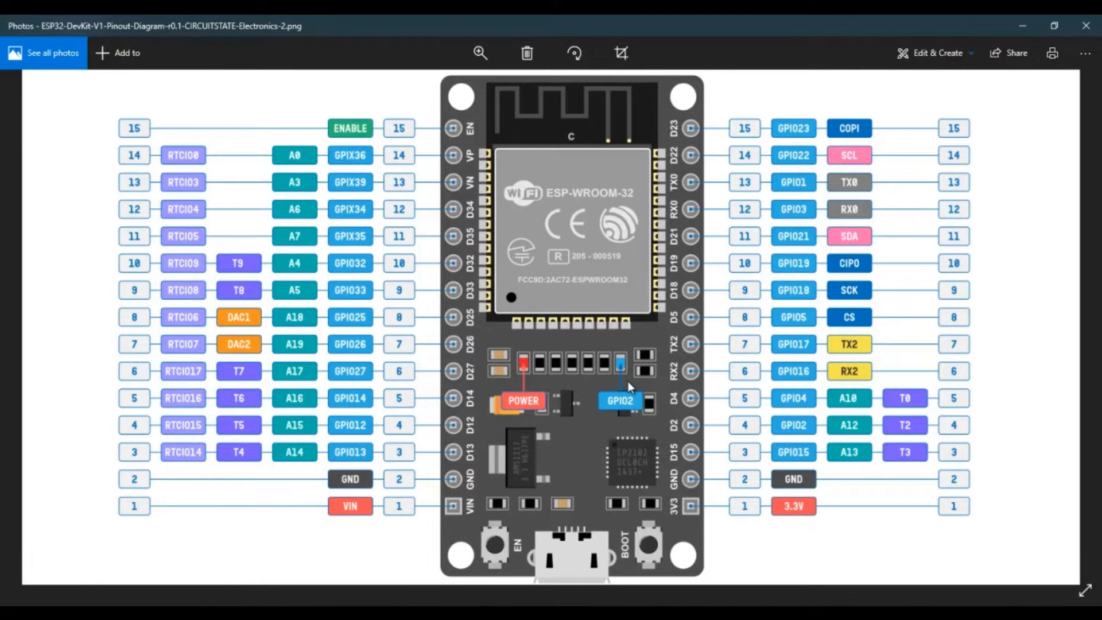
- Examine the onboard POWER and GPIO2 LEDs and the D2 pin on the ESP32 DevKit pinout diagram
double_click(628, 379)
double_click(609, 316)
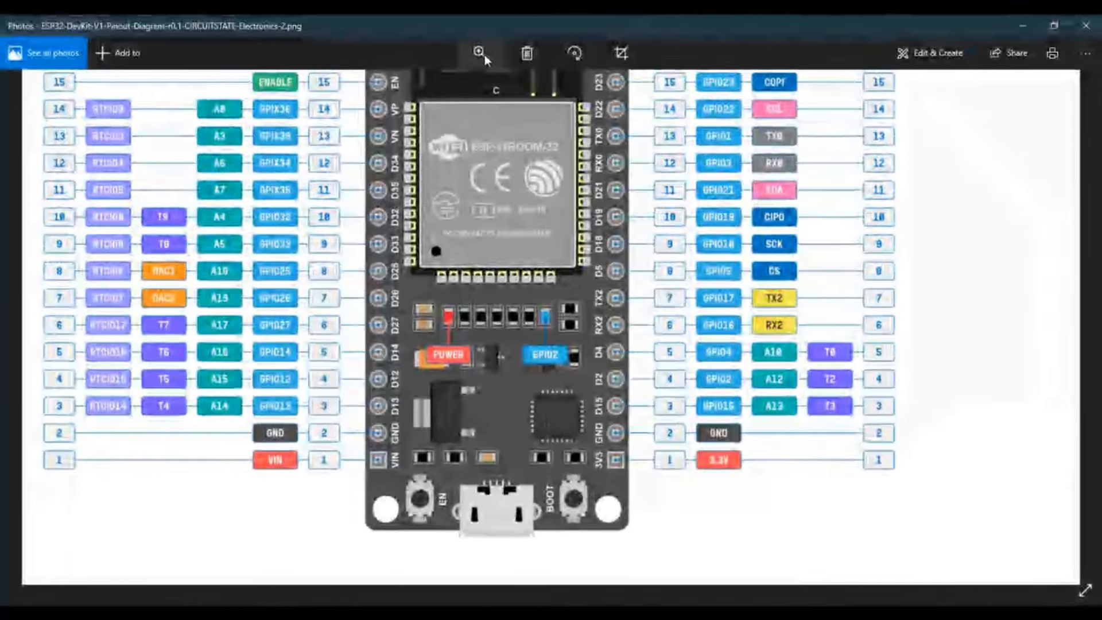
click(480, 53)
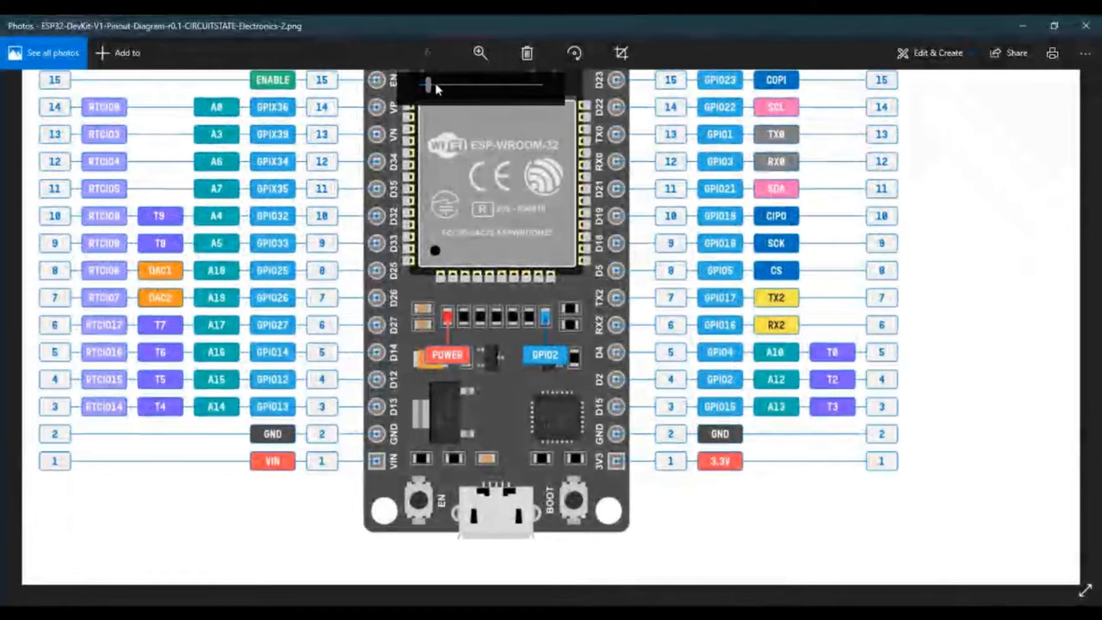
drag(436, 87, 452, 85)
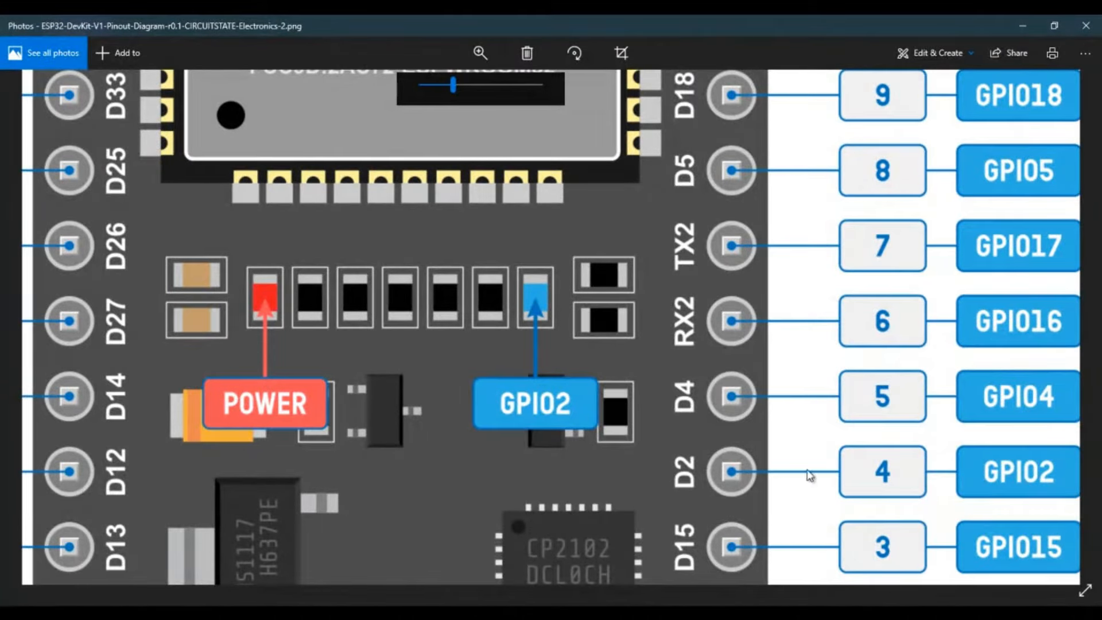
drag(453, 87, 430, 87)
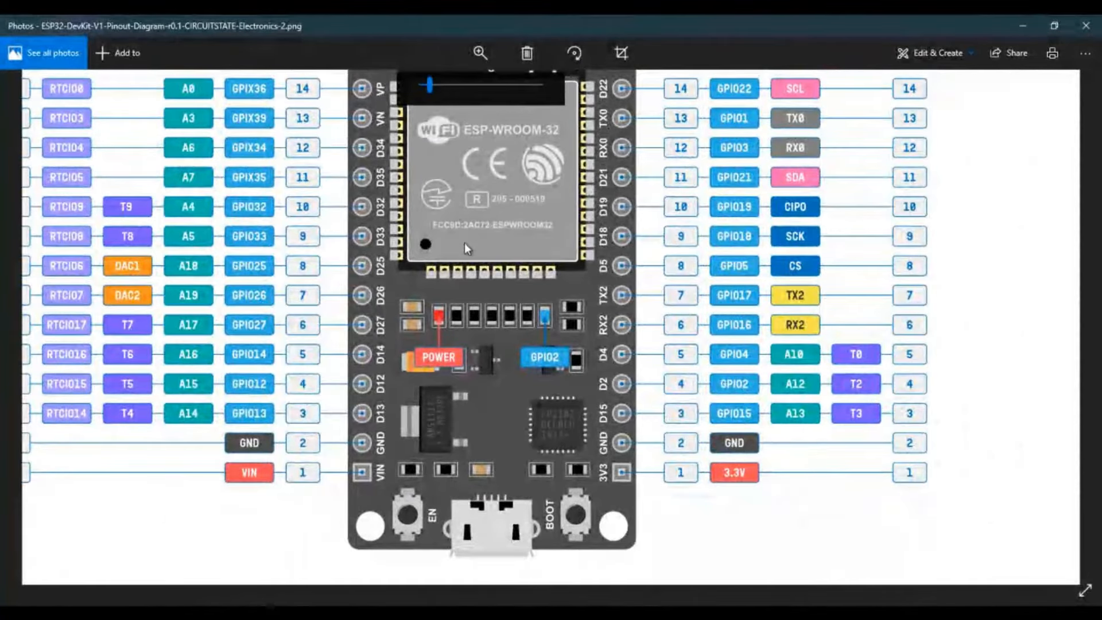
drag(464, 242, 513, 266)
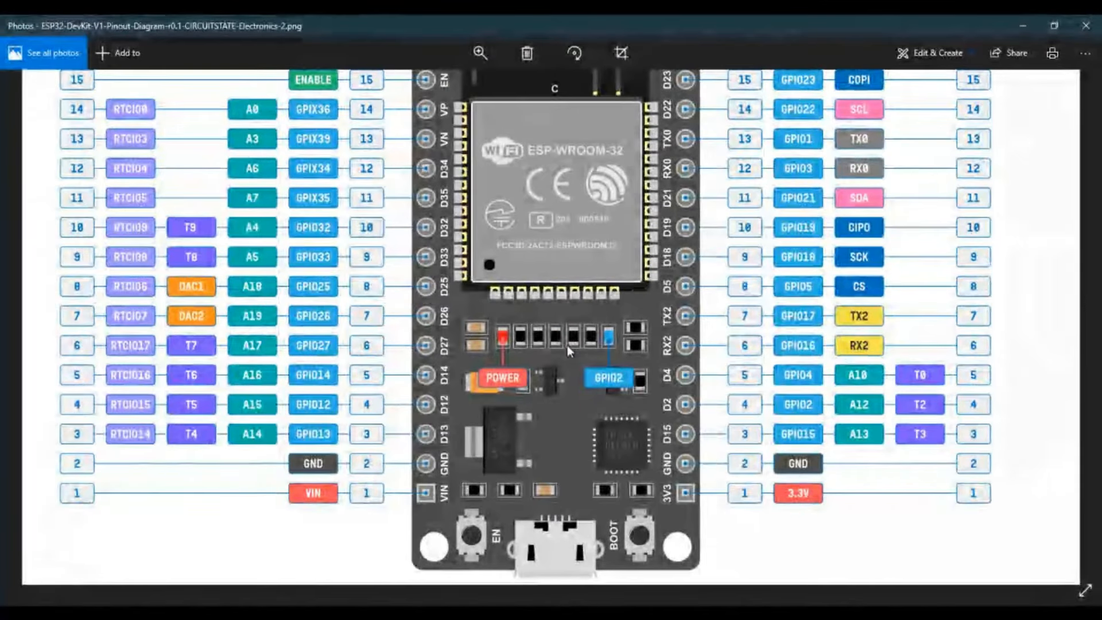
click(488, 55)
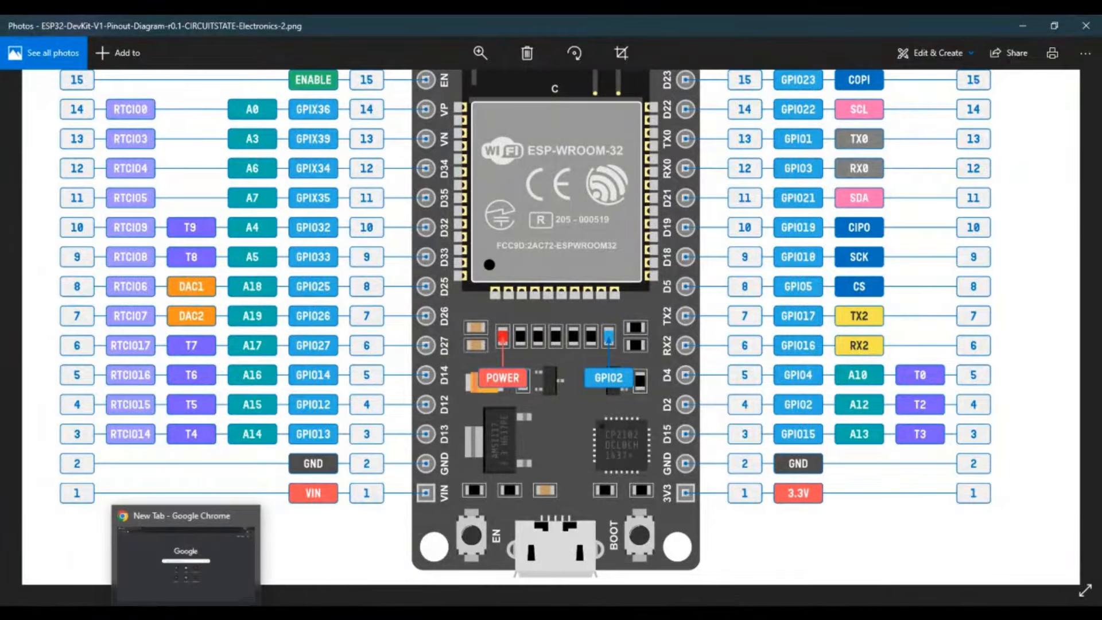
- Switch to Chrome, search the web for "arduino cloud" and open the Arduino Cloud website
click(182, 598)
click(141, 51)
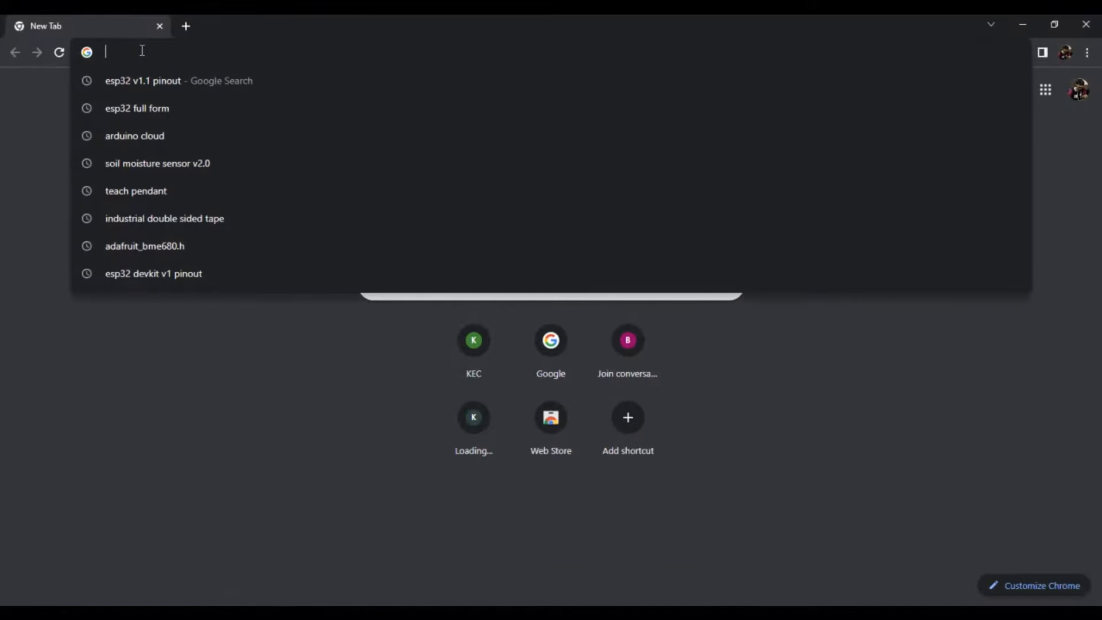
text(ar)
key(Return)
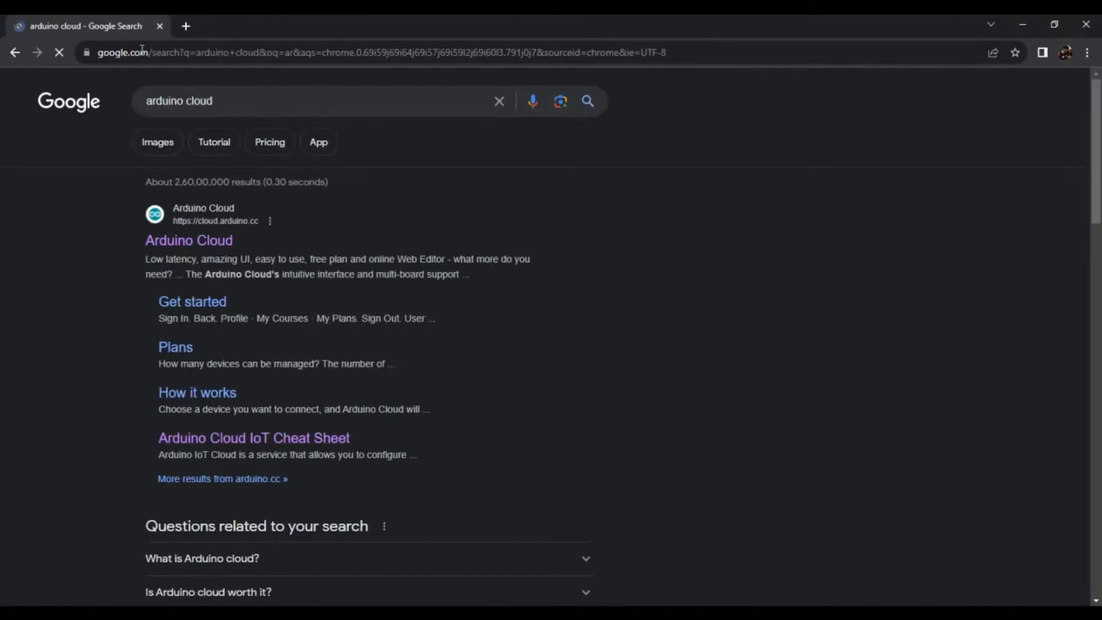
click(184, 244)
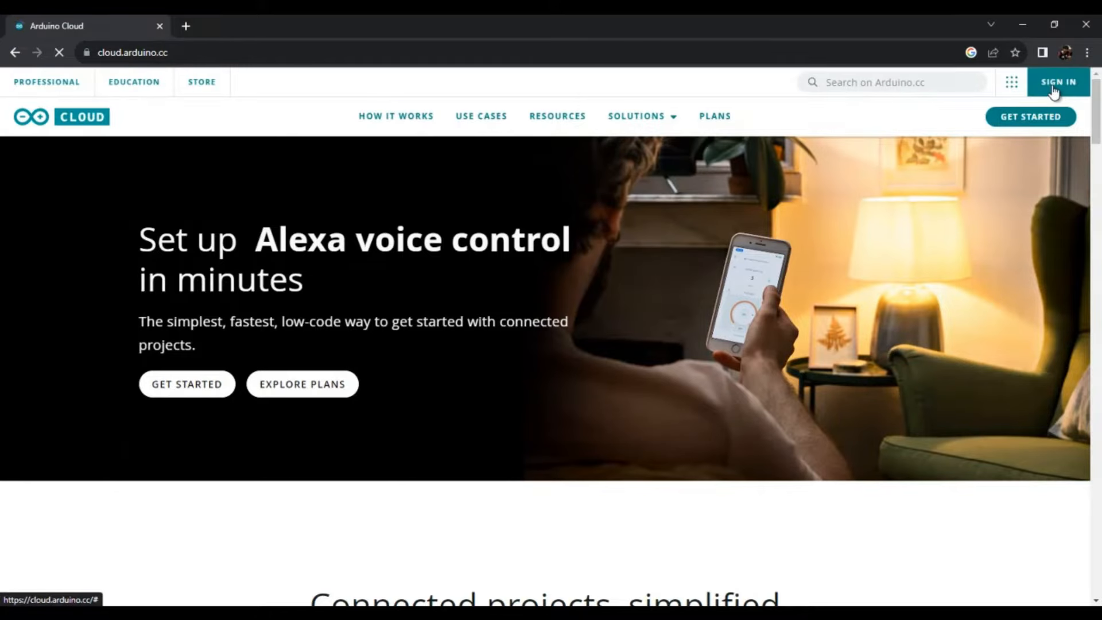
- Sign in to Arduino with the saved account credentials
click(1056, 83)
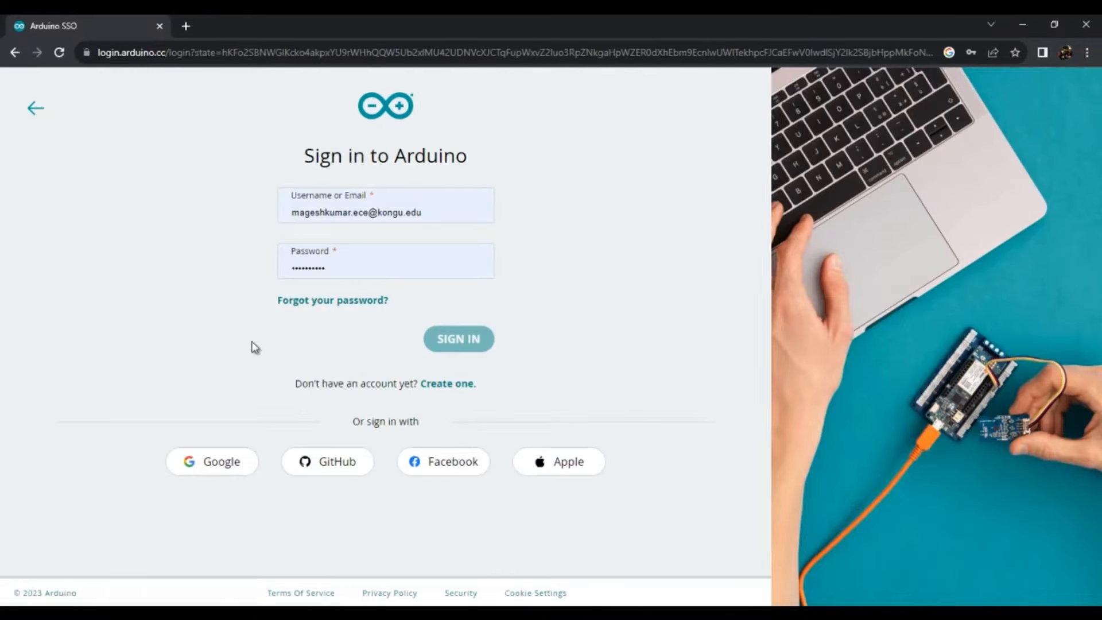
click(351, 302)
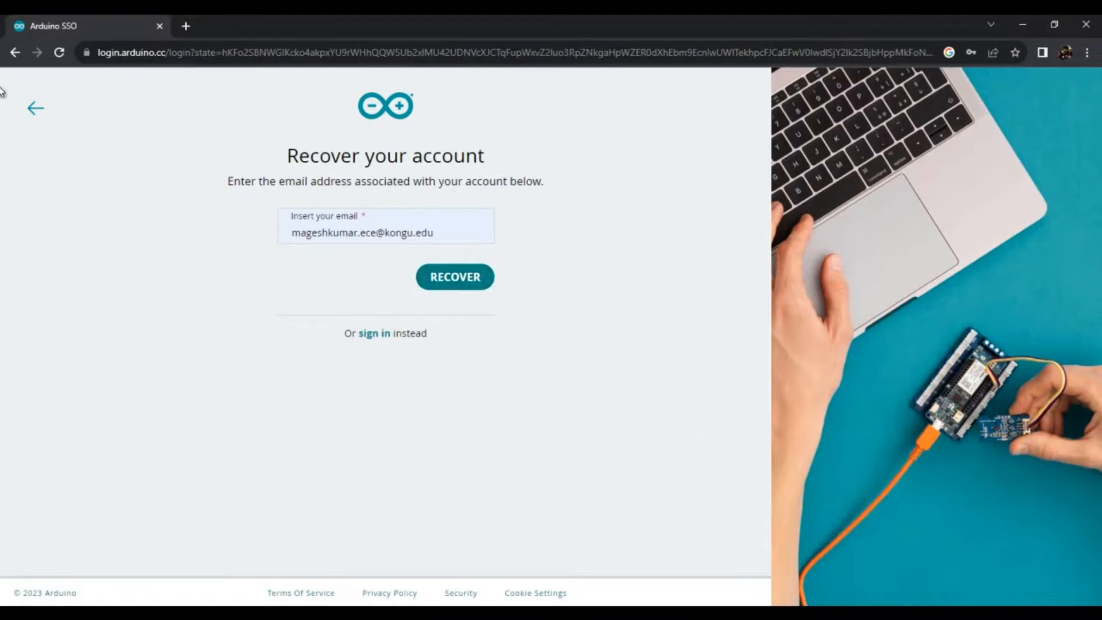
click(24, 113)
click(479, 339)
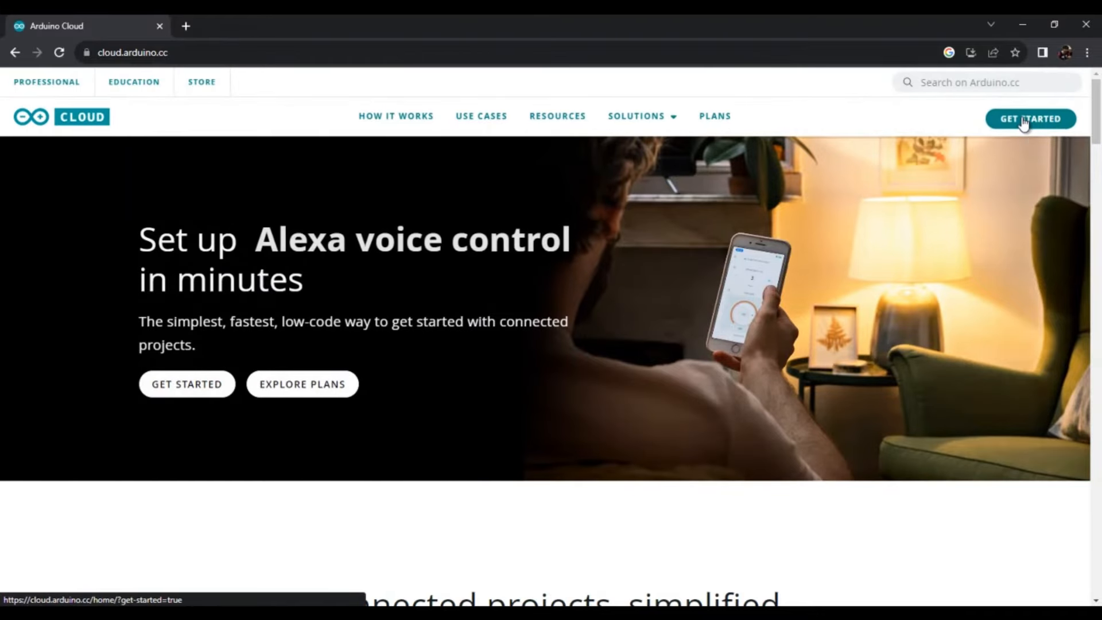
- Enter the Arduino Cloud home page, postpone the get-started guide and open the IoT Cloud
click(1022, 119)
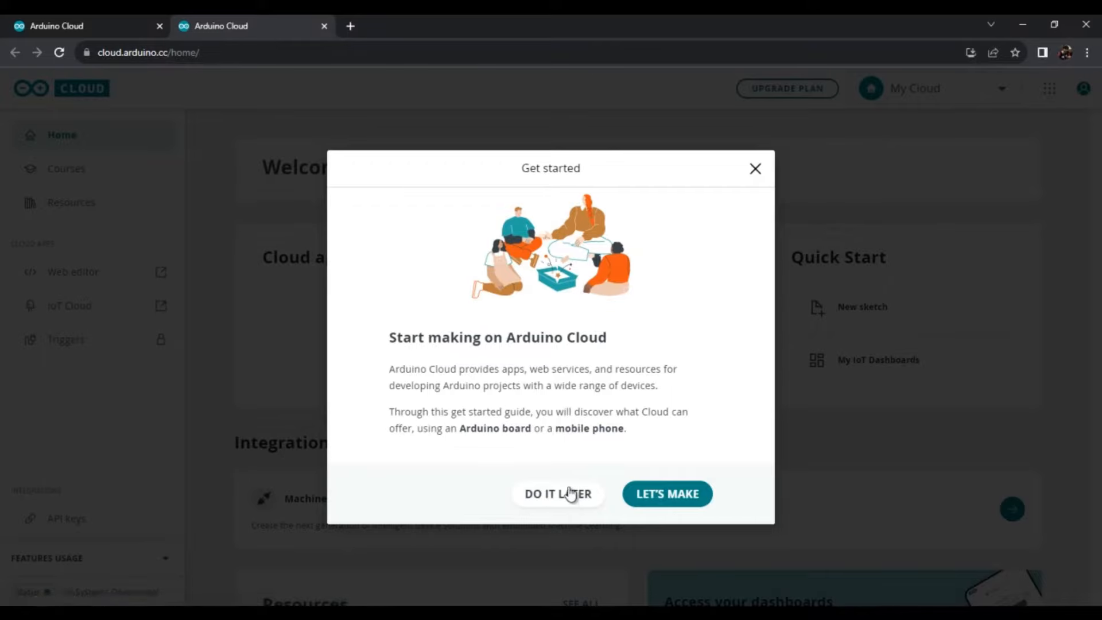
click(568, 493)
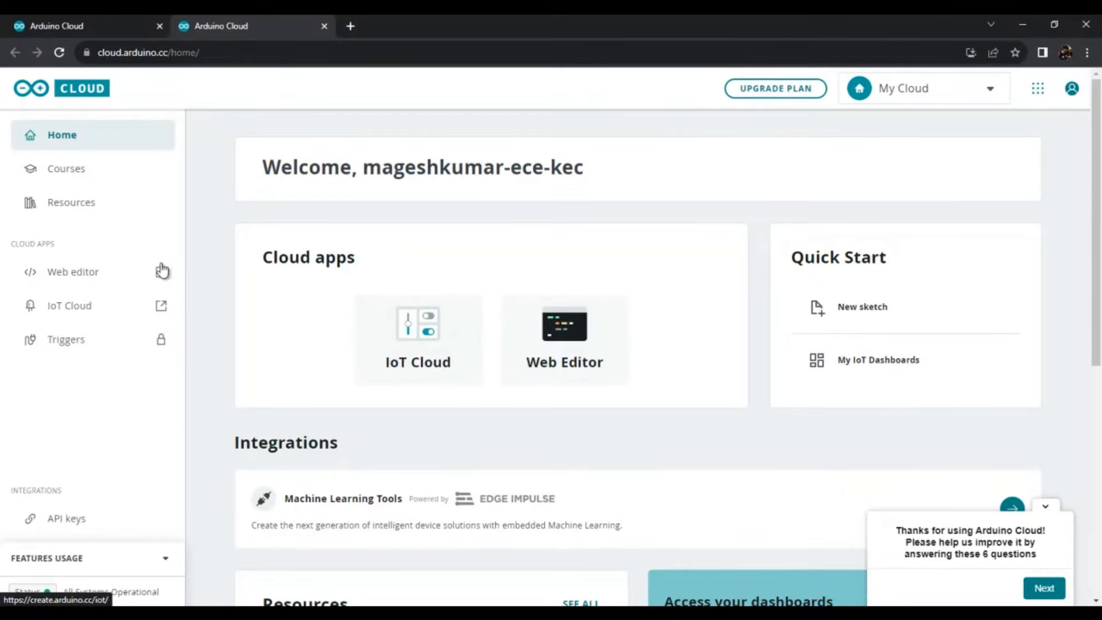
click(841, 361)
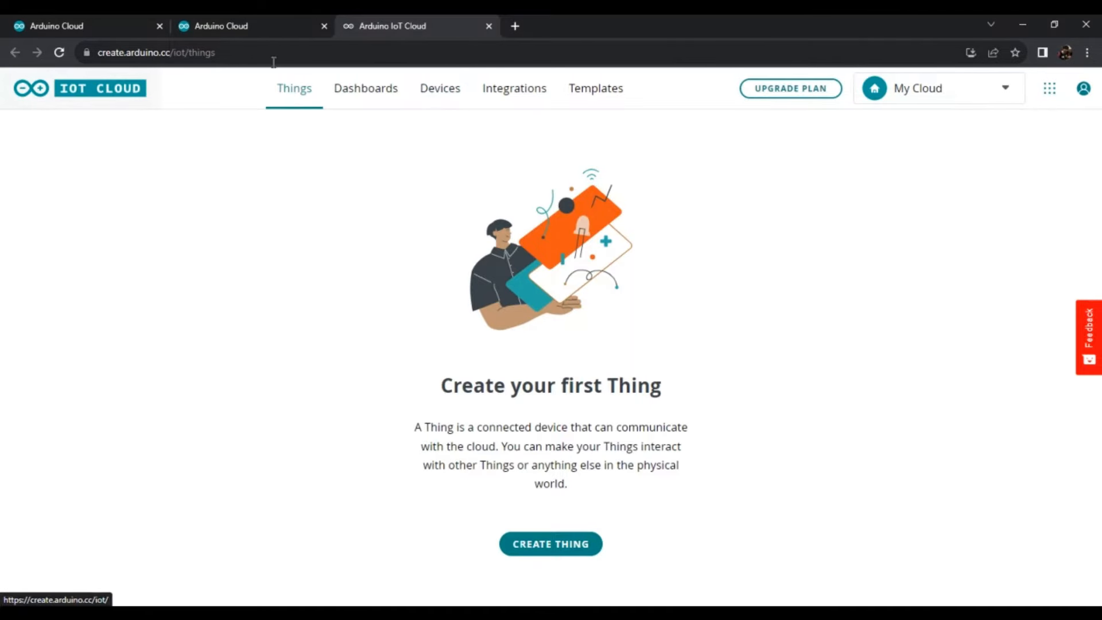
- Look through the Things, Dashboards and Devices pages of the IoT Cloud
click(298, 90)
click(363, 92)
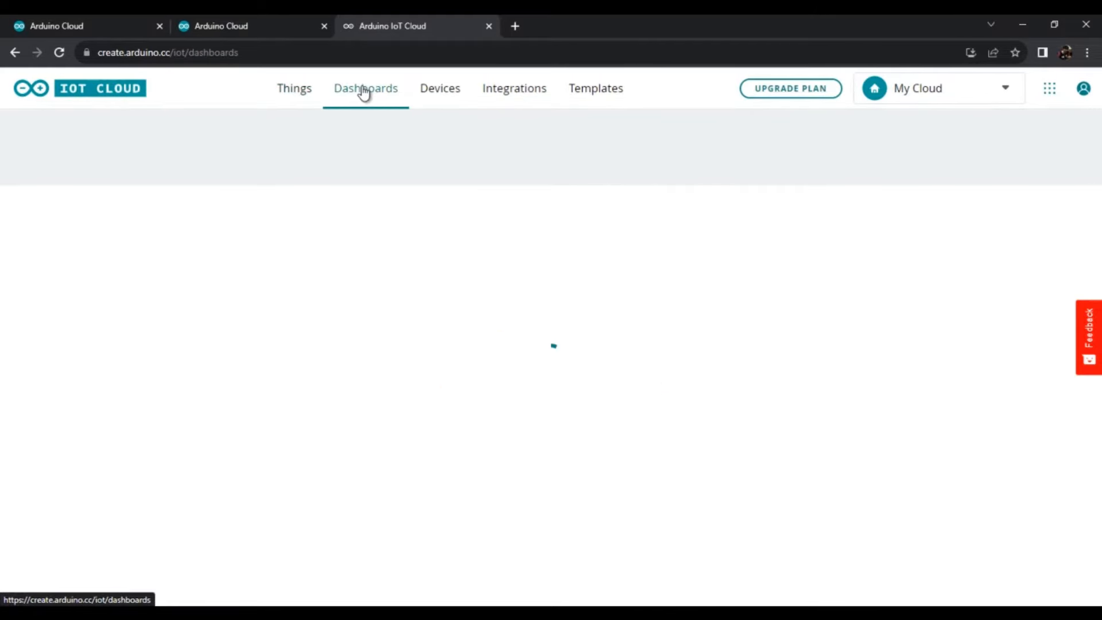
click(439, 94)
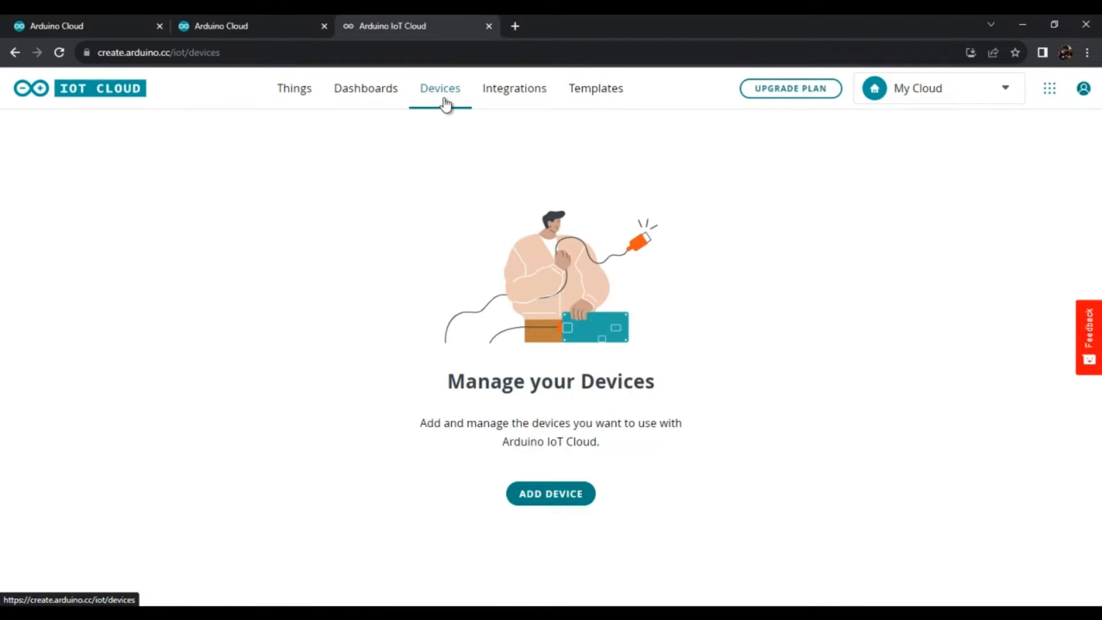
click(291, 94)
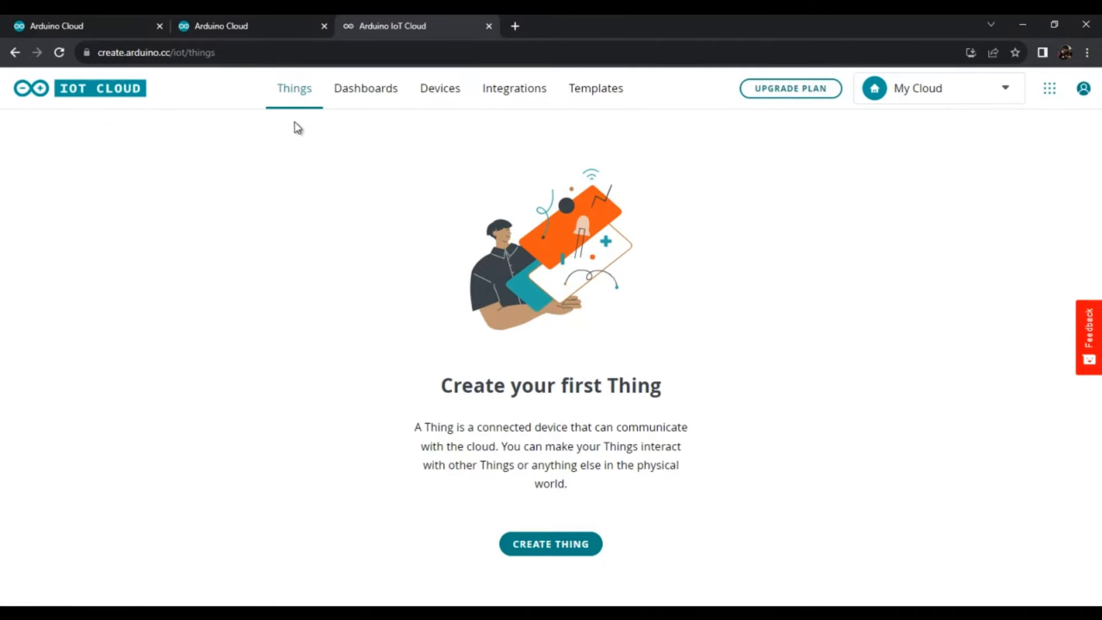
click(453, 99)
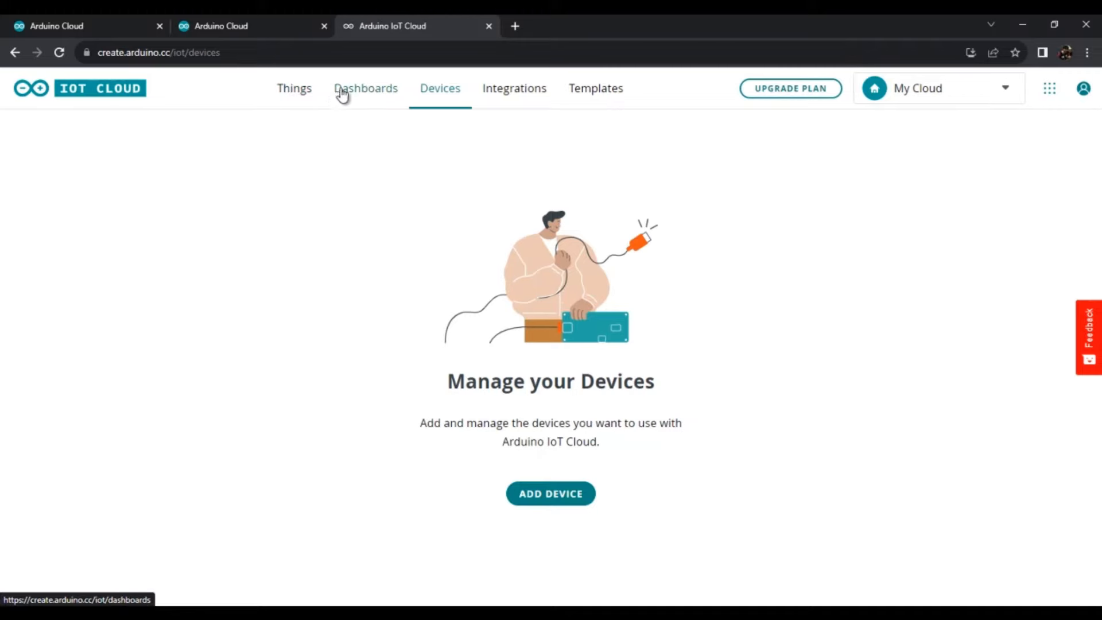
click(366, 92)
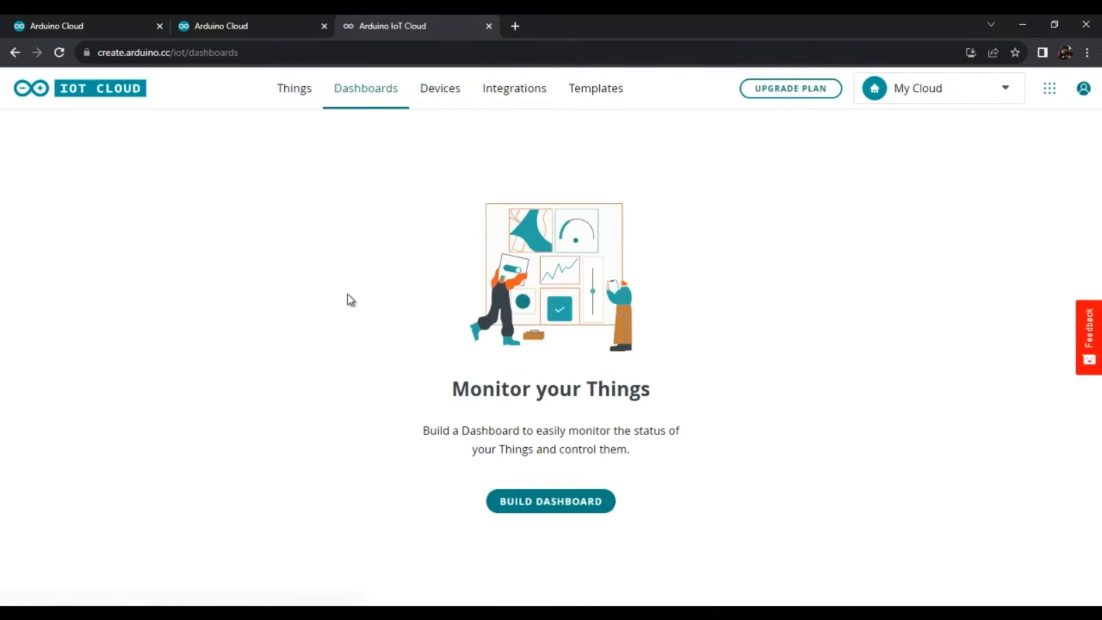
- Create a new Thing and name it LED_Blink
click(289, 96)
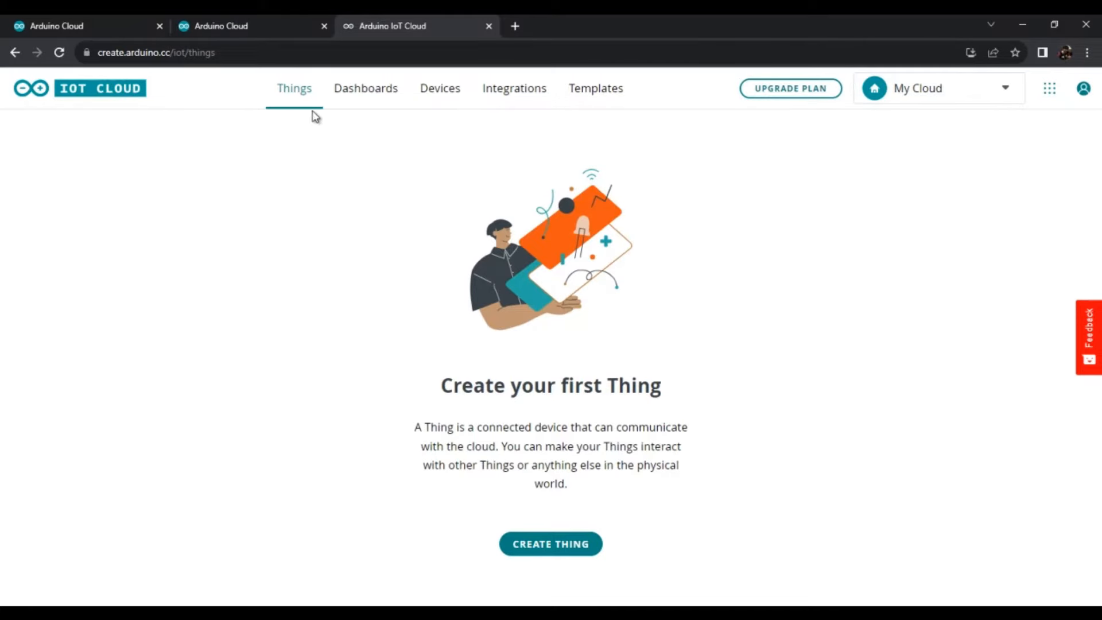
click(546, 554)
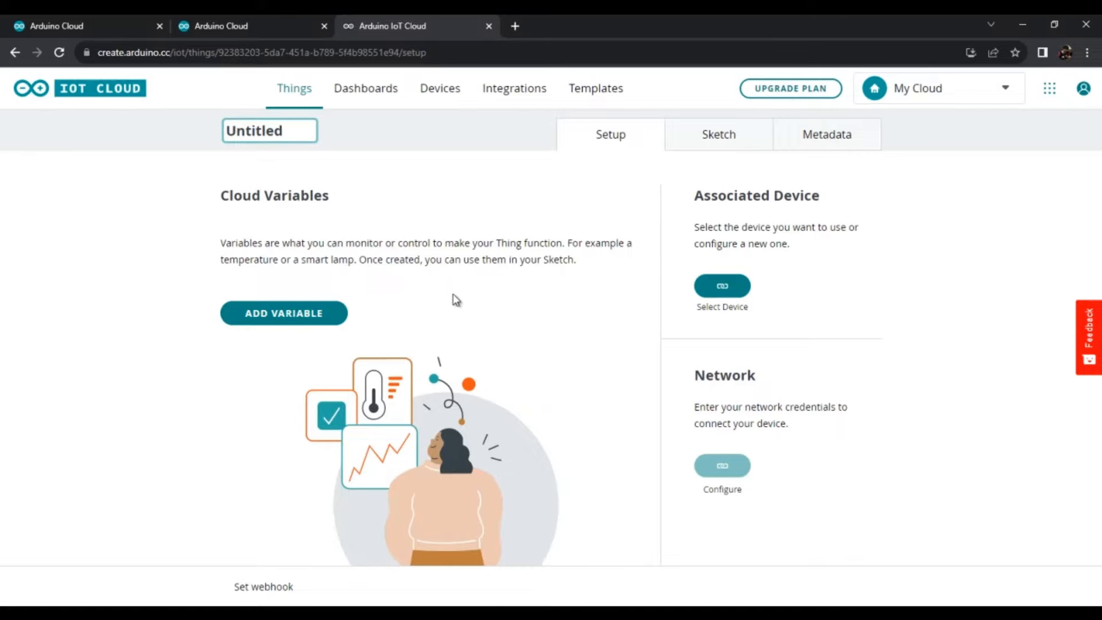
drag(301, 131, 193, 134)
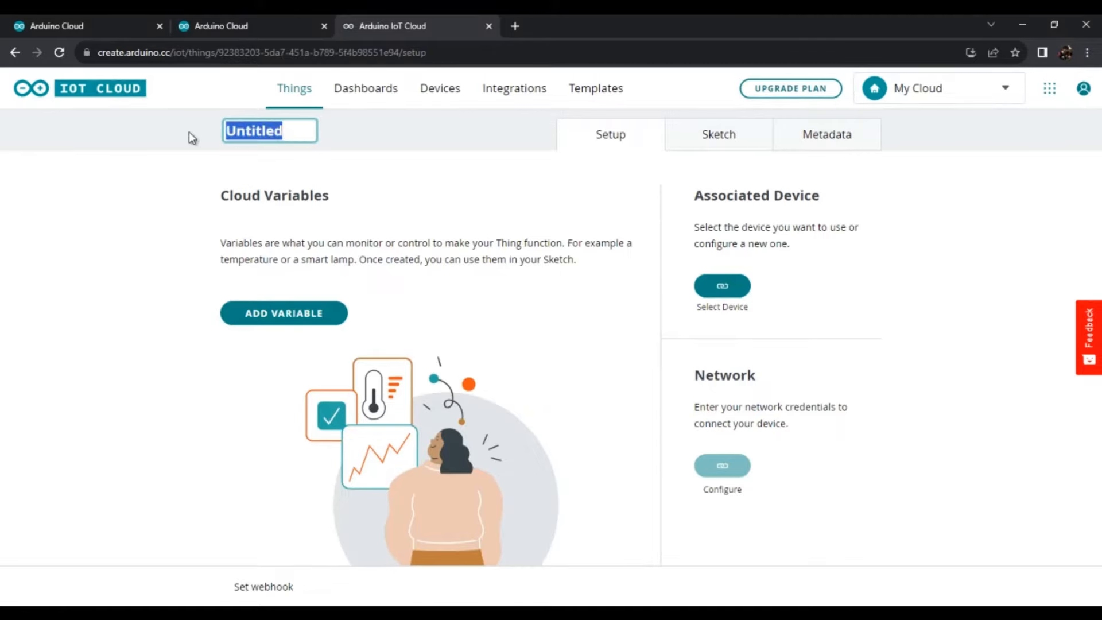
text(LED_)
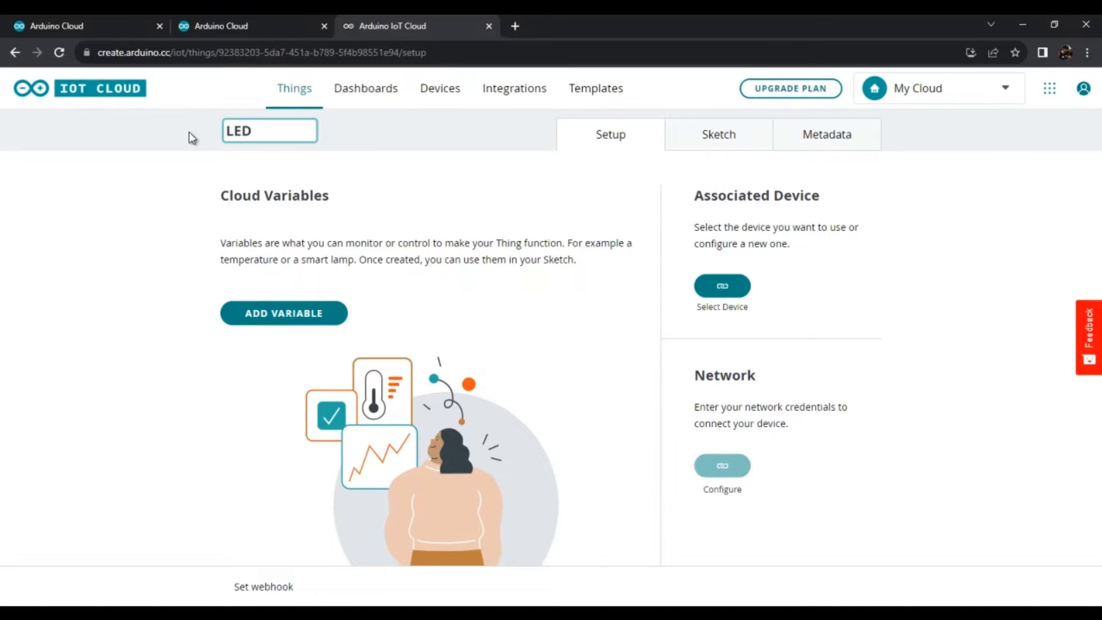
text(link)
click(374, 225)
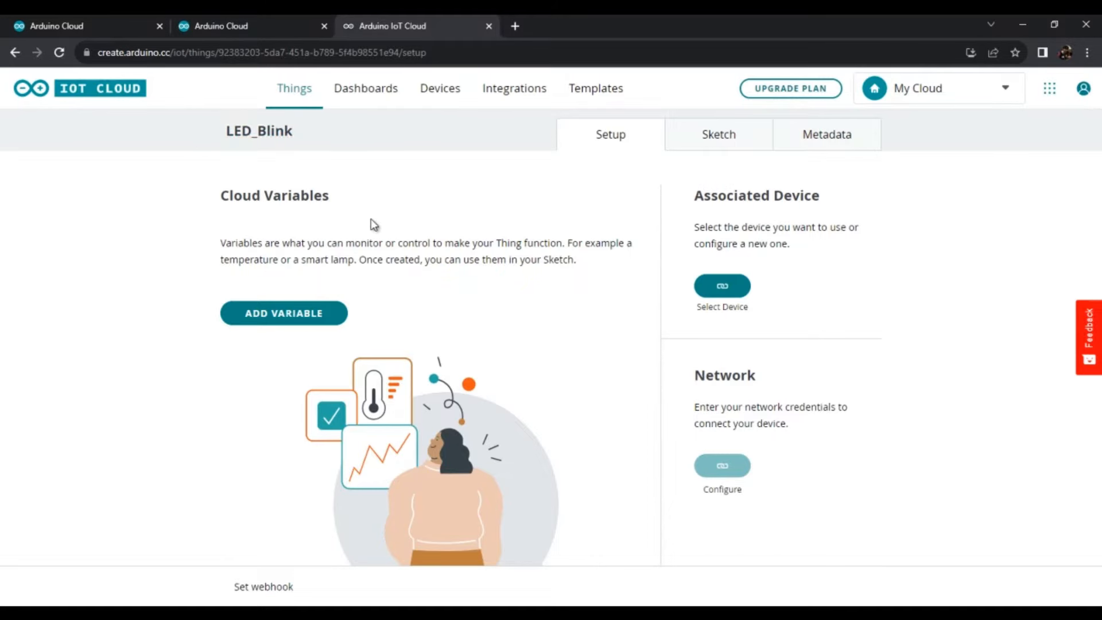
- Start a new cloud variable for the LED_Blink Thing and name it ledState
click(291, 320)
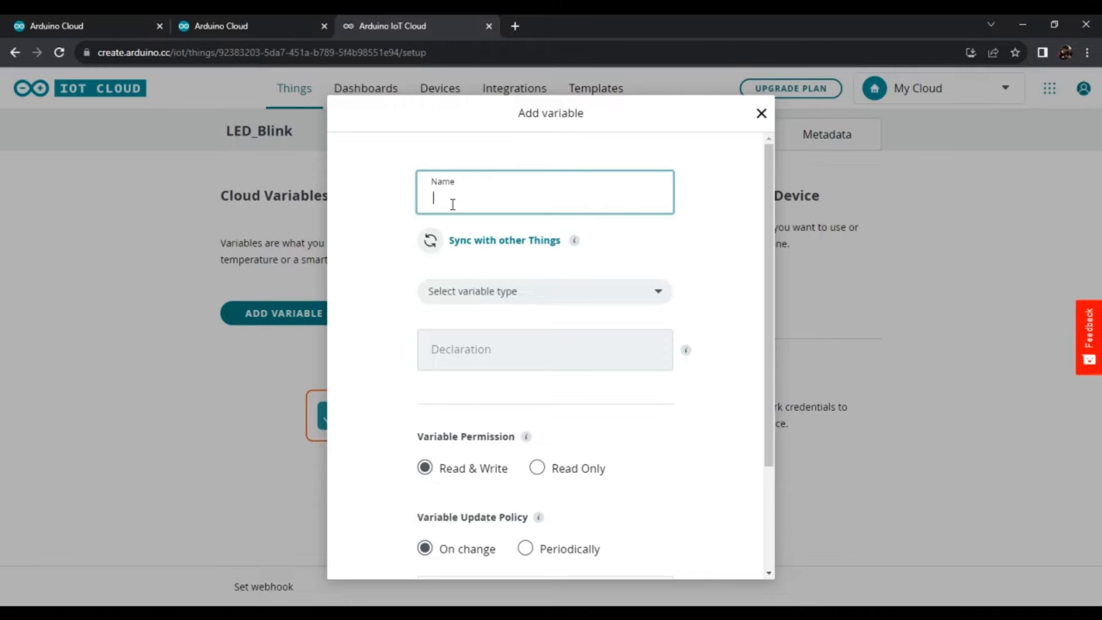
text(led)
text(Pin)
text(State)
click(510, 291)
click(560, 267)
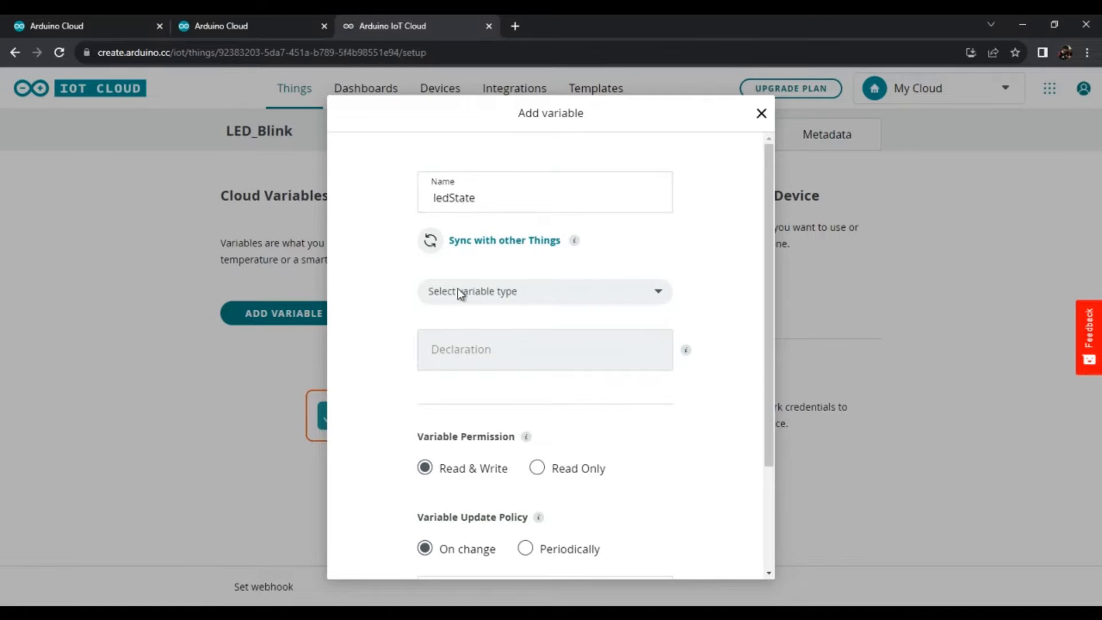
- Set the variable type to Boolean and add the variable with Read & Write permission and the On change update policy
click(532, 294)
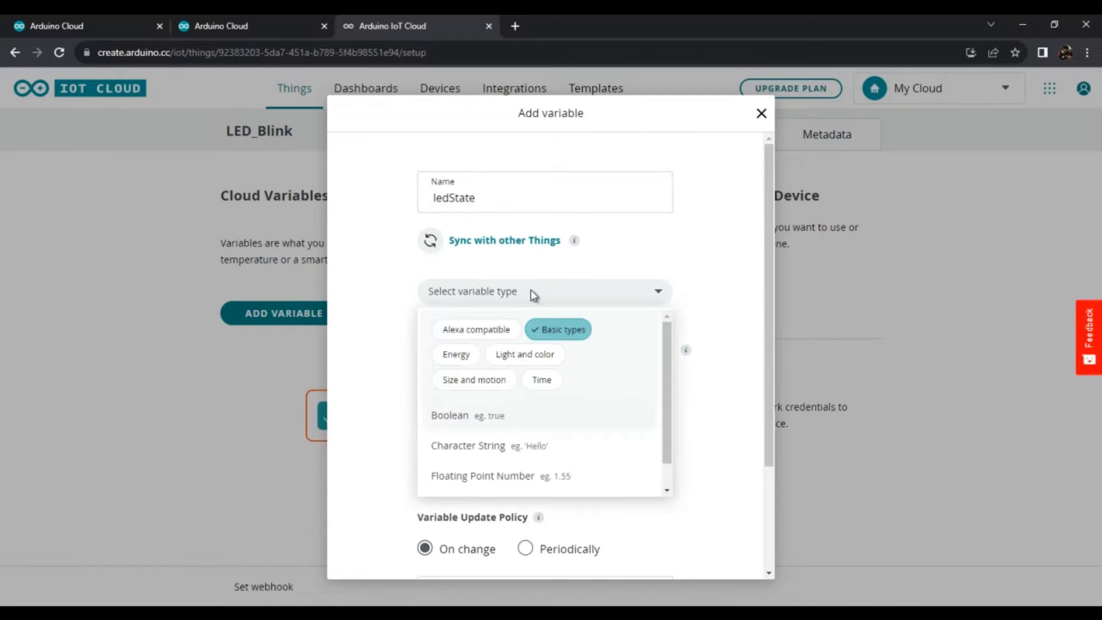
click(454, 416)
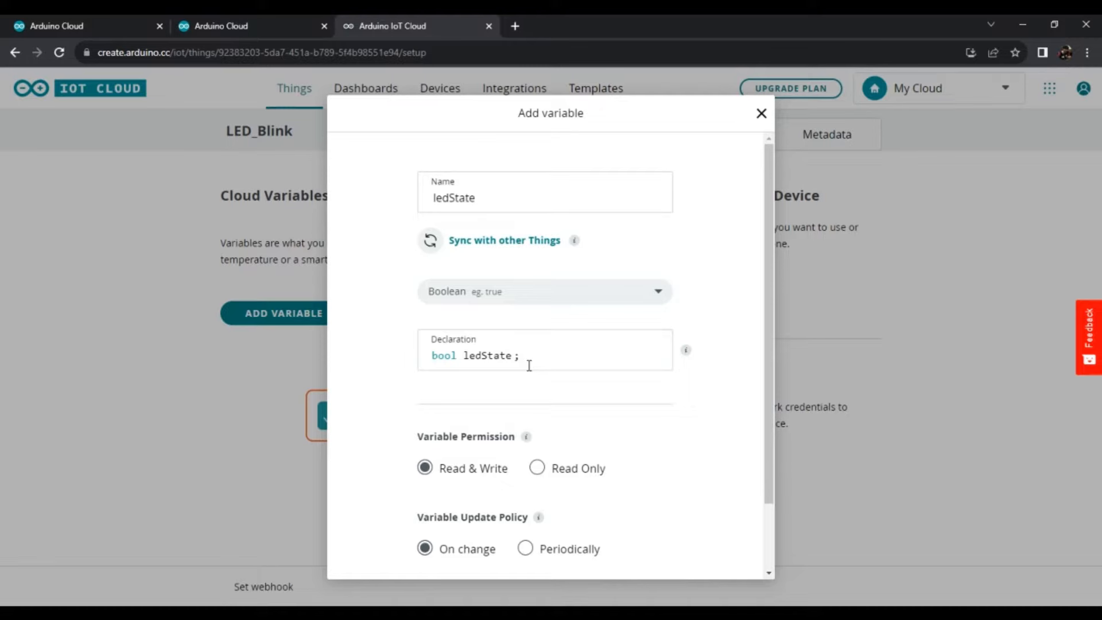
scroll(465, 439, down, 2)
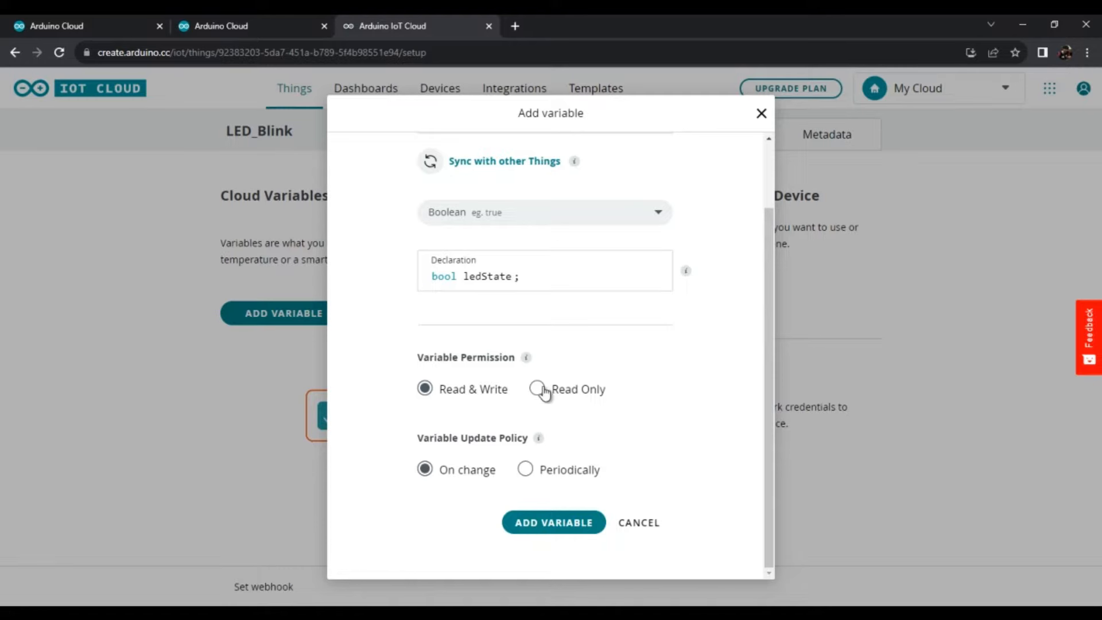
mouse_move(535, 365)
scroll(584, 405, up, 2)
scroll(586, 404, down, 2)
click(539, 527)
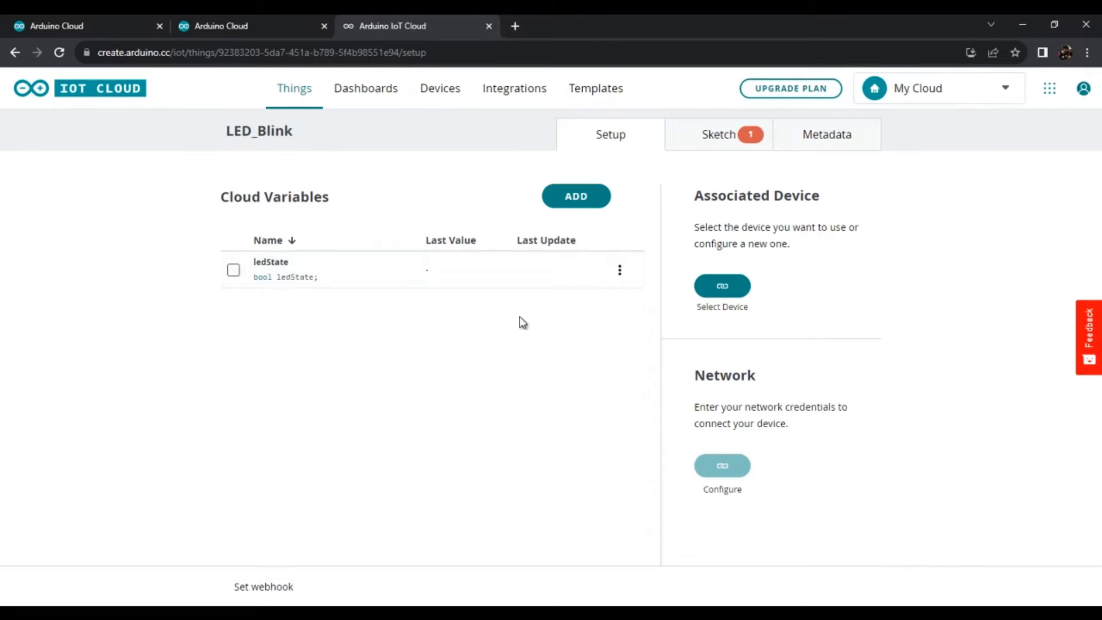
- Check the ledState declaration in the Thing's generated sketch, then return to the Thing's setup
click(753, 147)
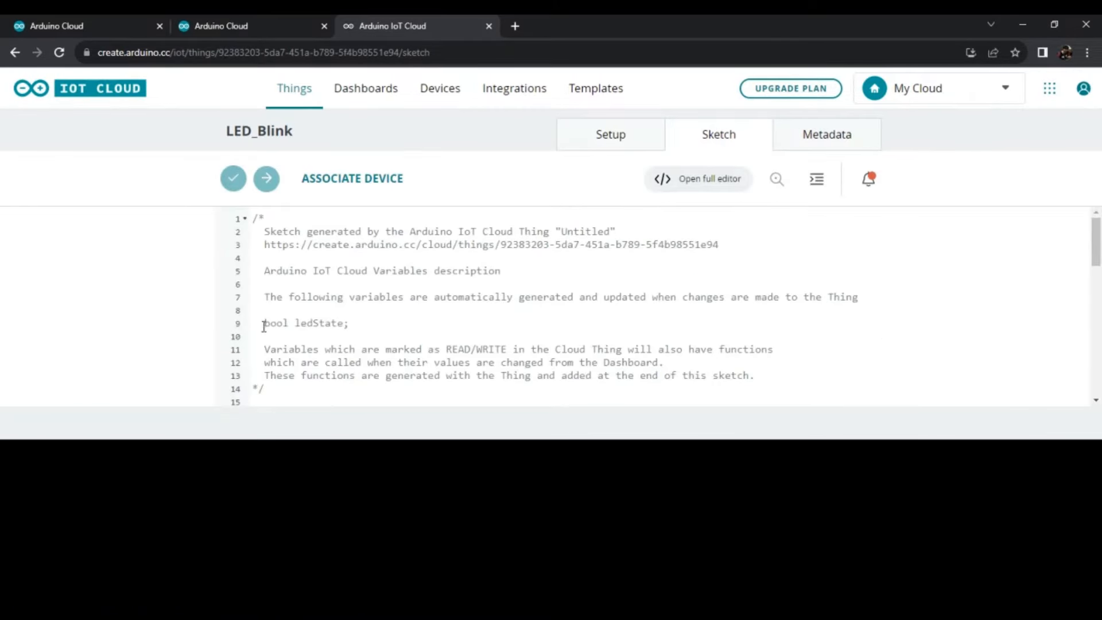
drag(264, 326, 357, 321)
click(478, 313)
click(599, 141)
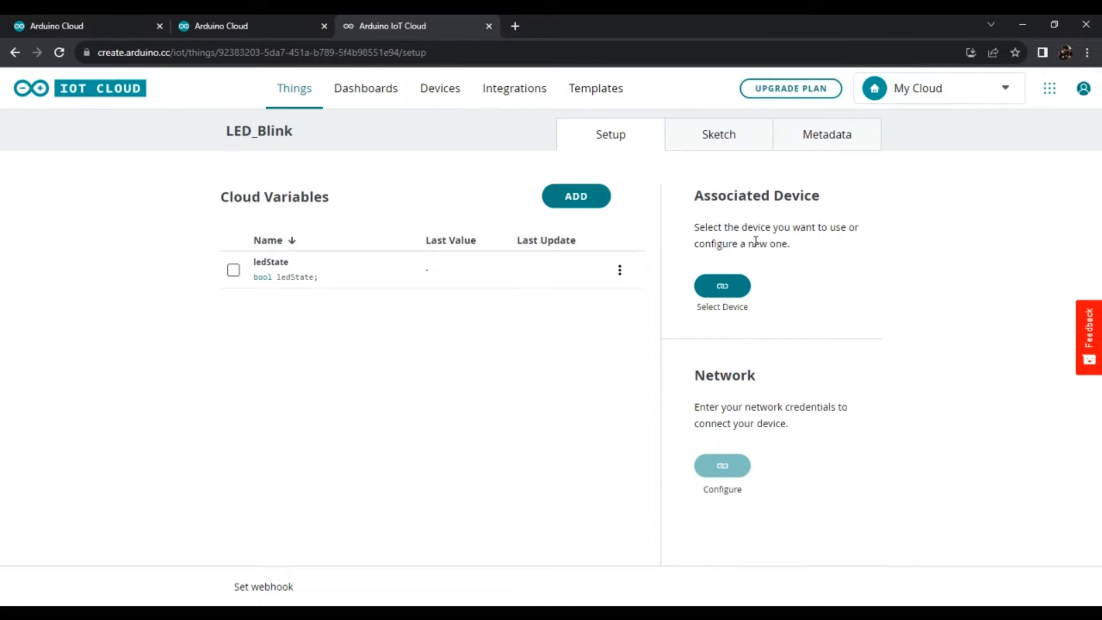
- Build a new, empty dashboard in the IoT Cloud
click(356, 96)
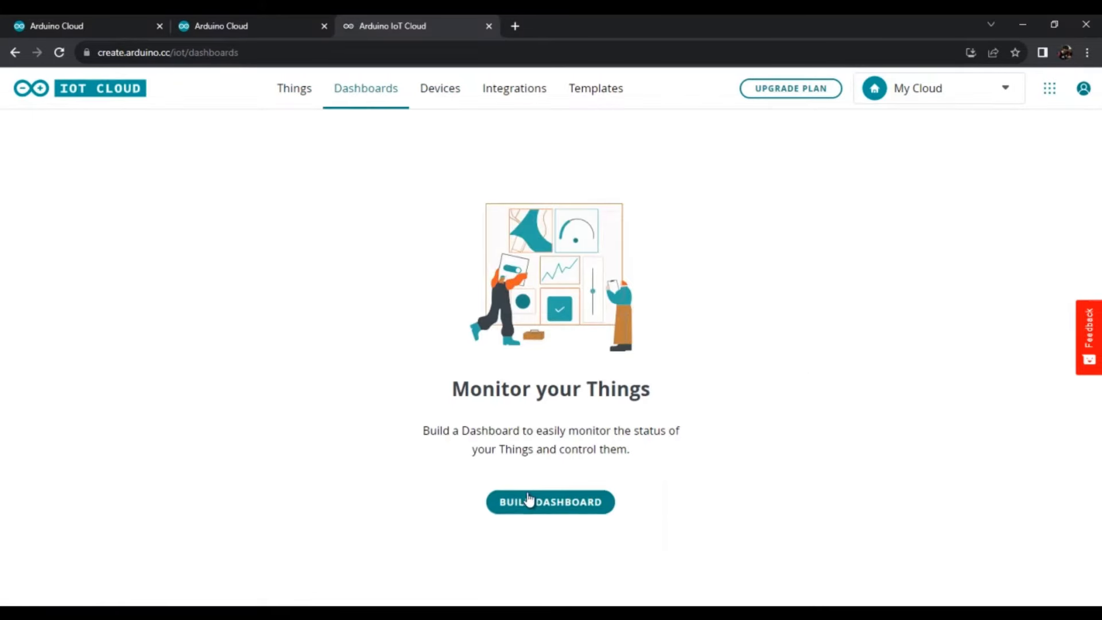
click(537, 501)
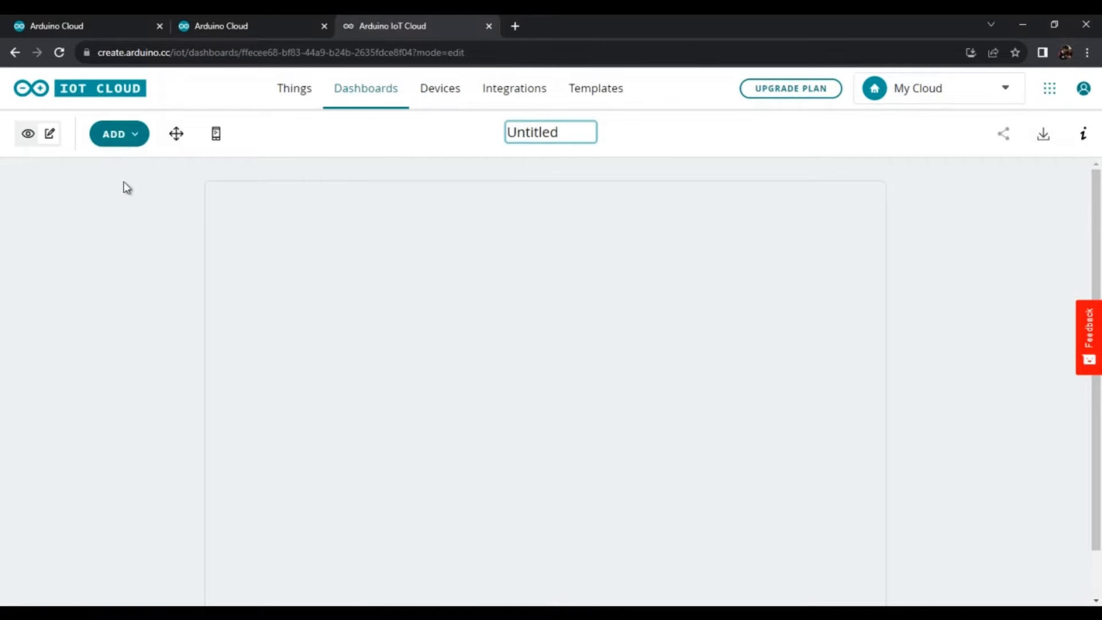
- Add a Switch widget to the dashboard and name it ledSwitch
click(117, 136)
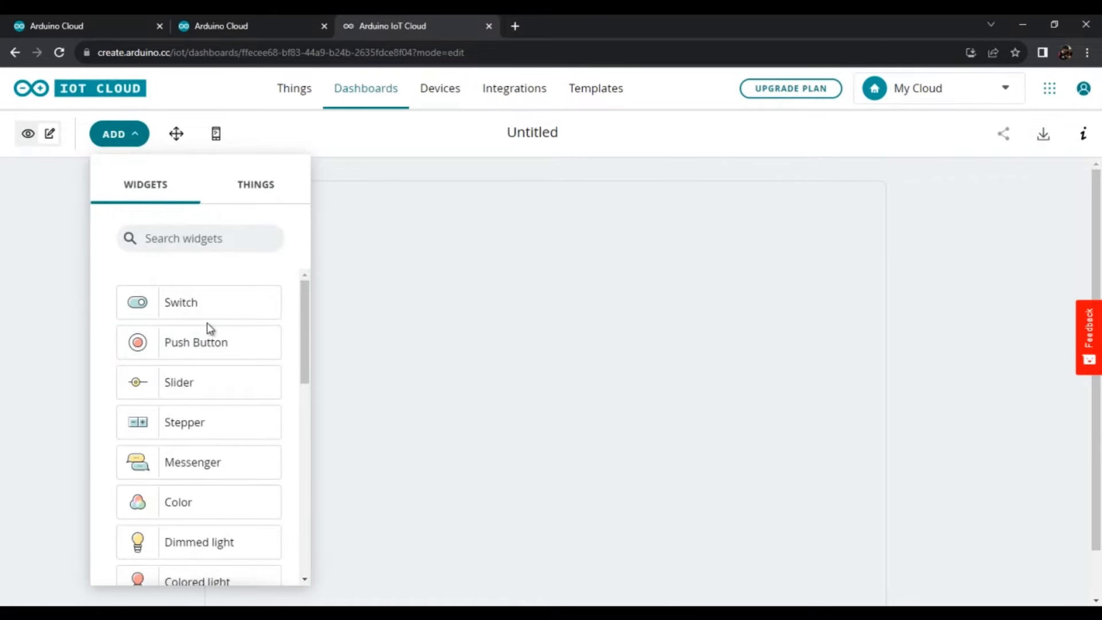
scroll(210, 356, down, 7)
scroll(208, 482, up, 7)
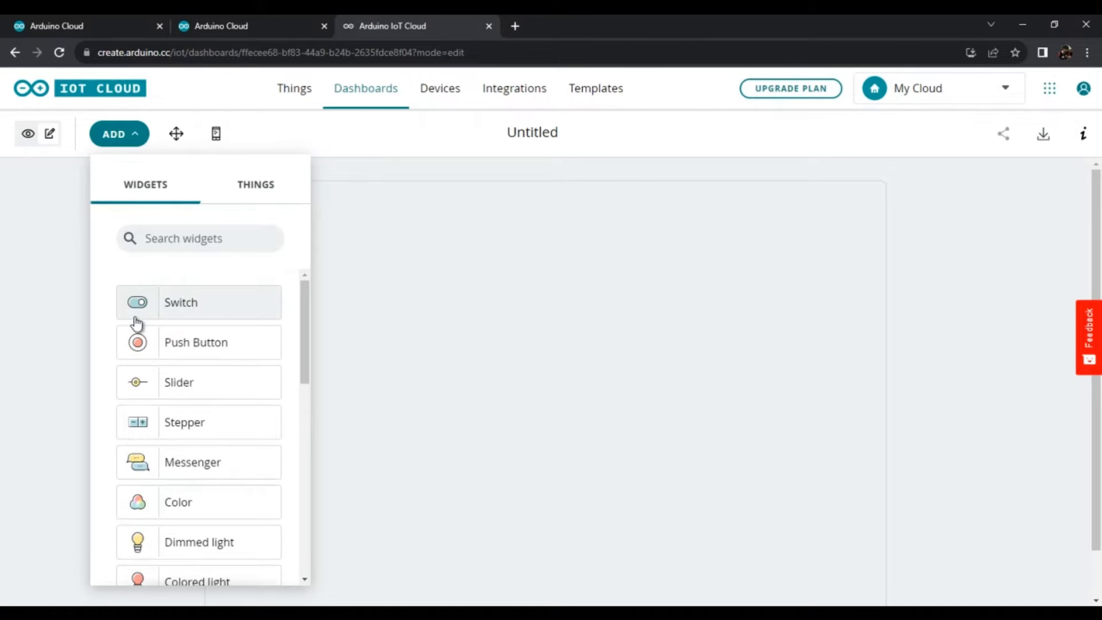
click(190, 310)
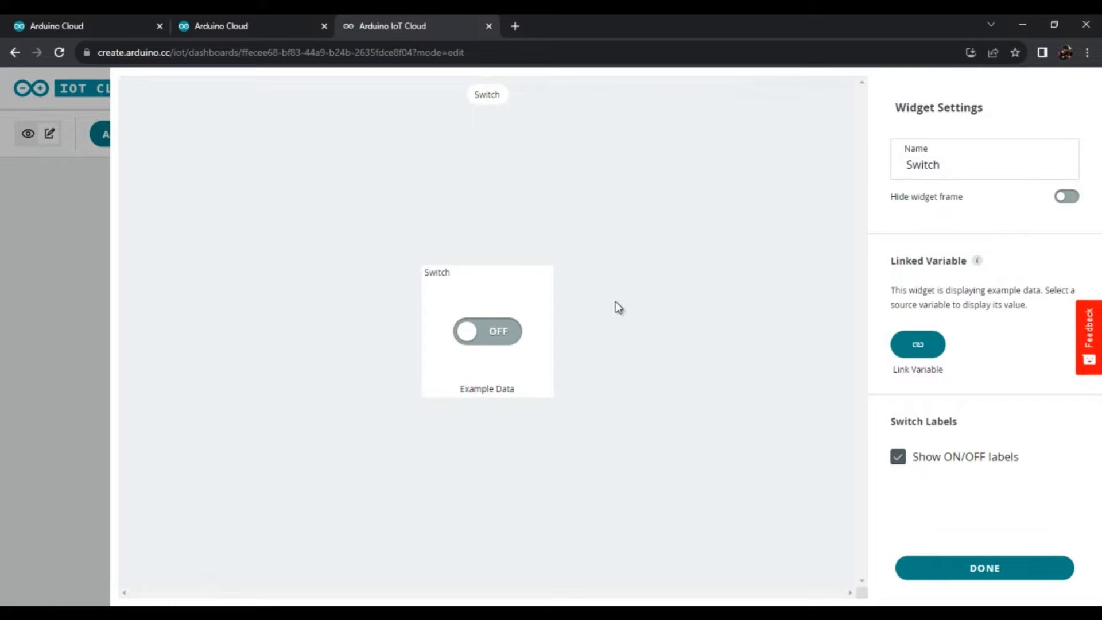
double_click(908, 168)
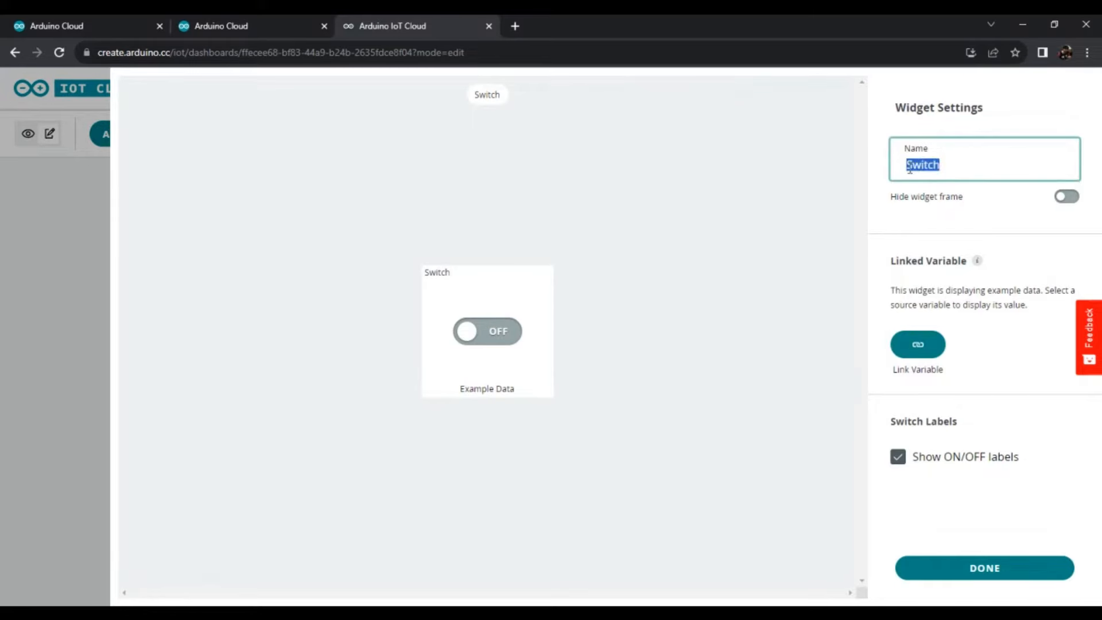
click(941, 167)
key(Home)
text(led)
- Link the ledSwitch widget to the ledState variable of the LED_Blink Thing
click(917, 347)
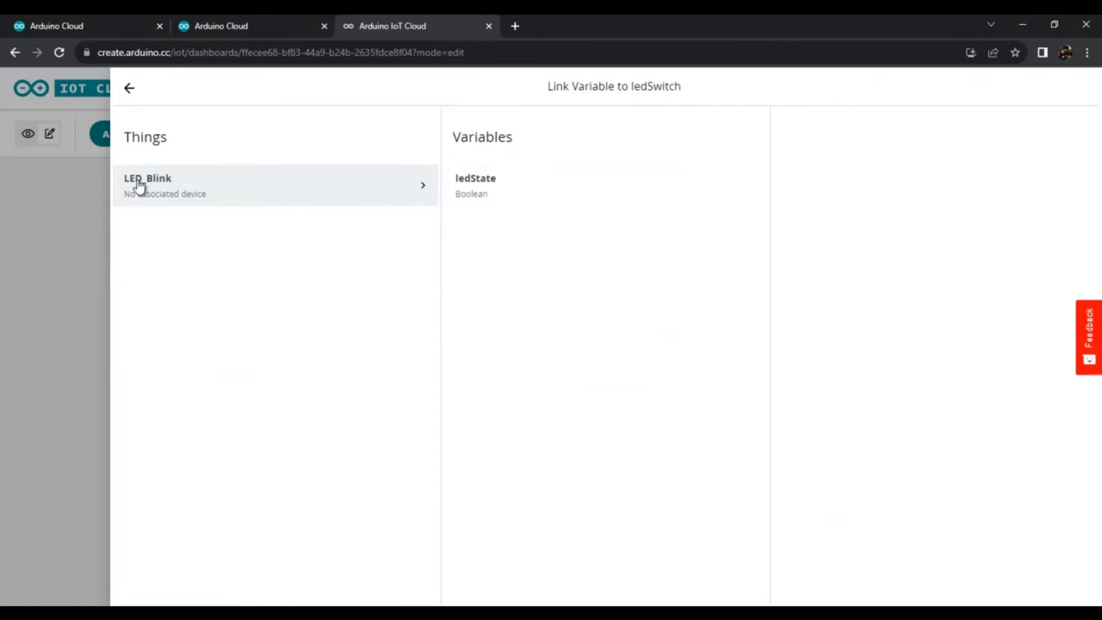
click(129, 89)
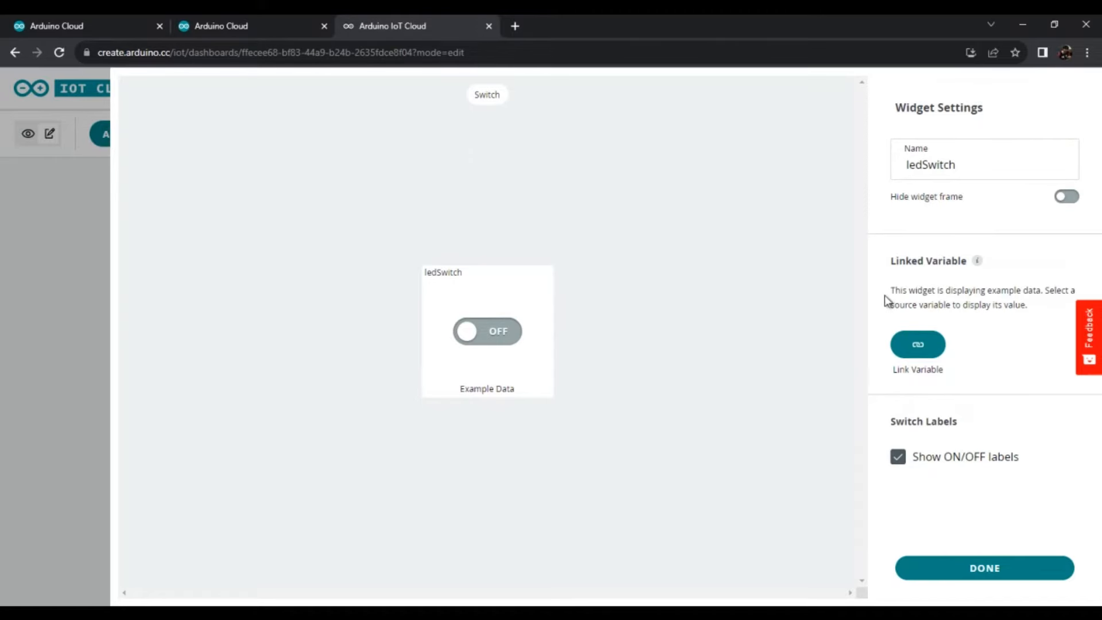
click(918, 347)
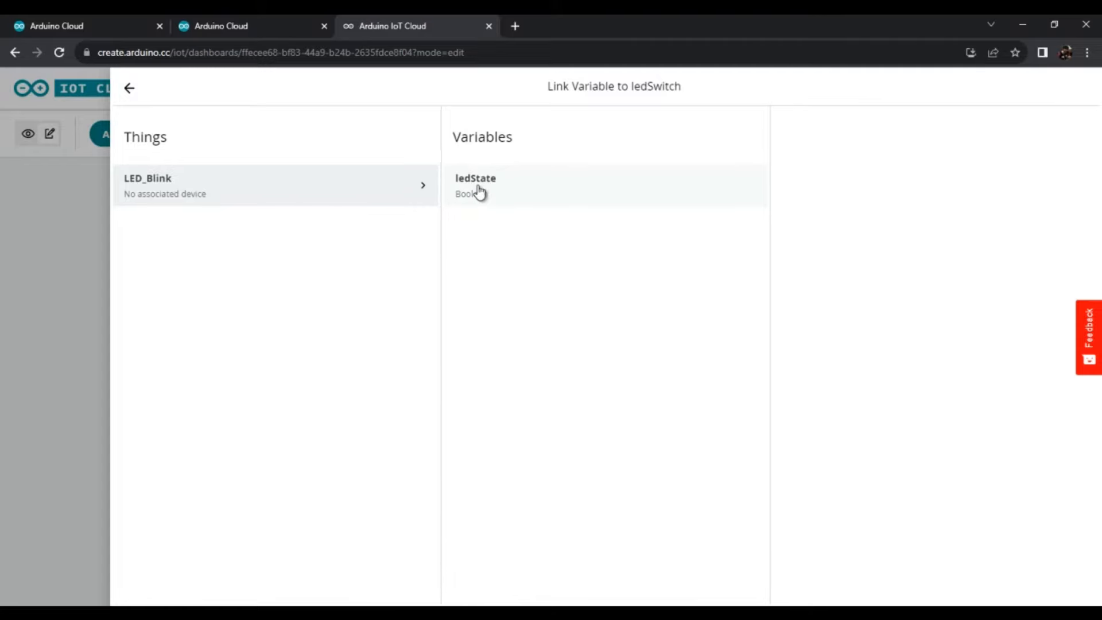
click(516, 191)
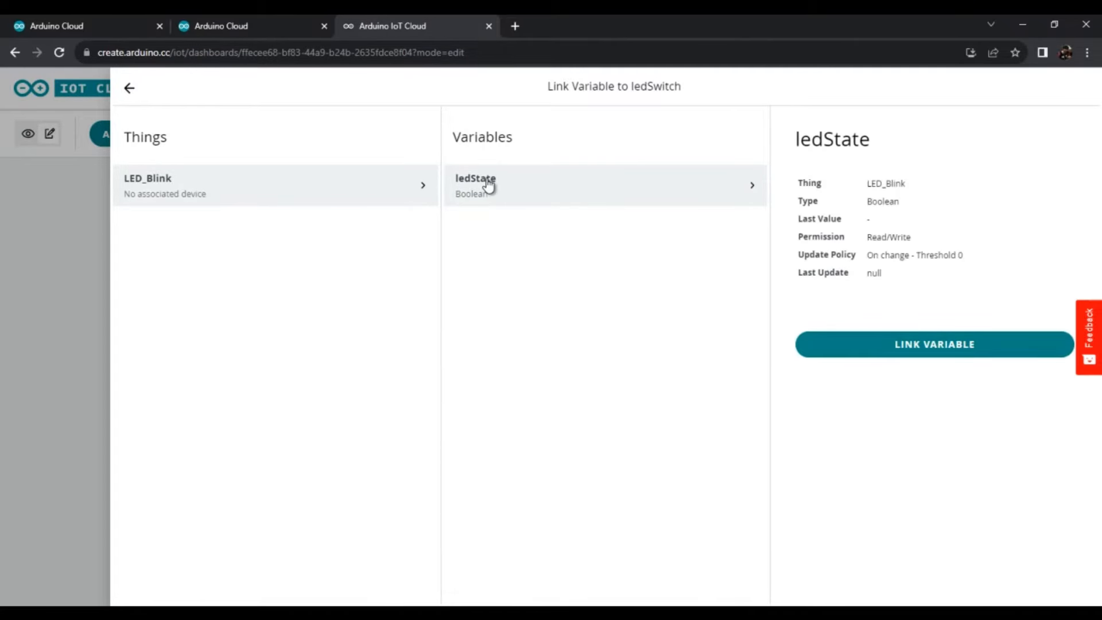
click(923, 353)
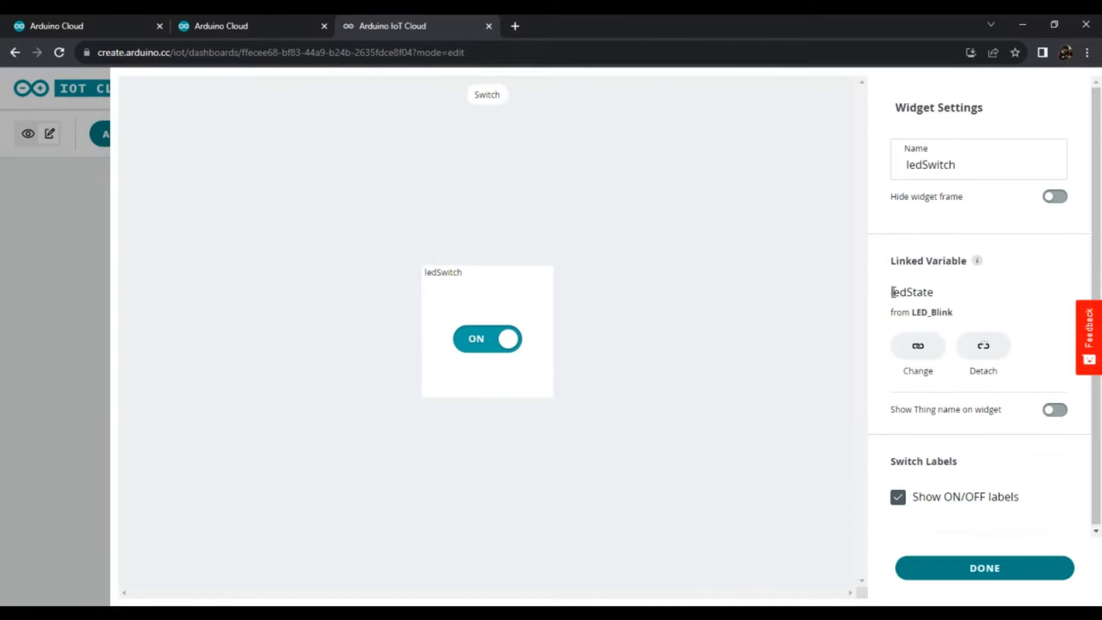
- Turn on the Thing name display for the ledSwitch widget and finish its settings
drag(892, 292, 952, 314)
click(990, 319)
click(1056, 411)
click(1058, 411)
click(1060, 412)
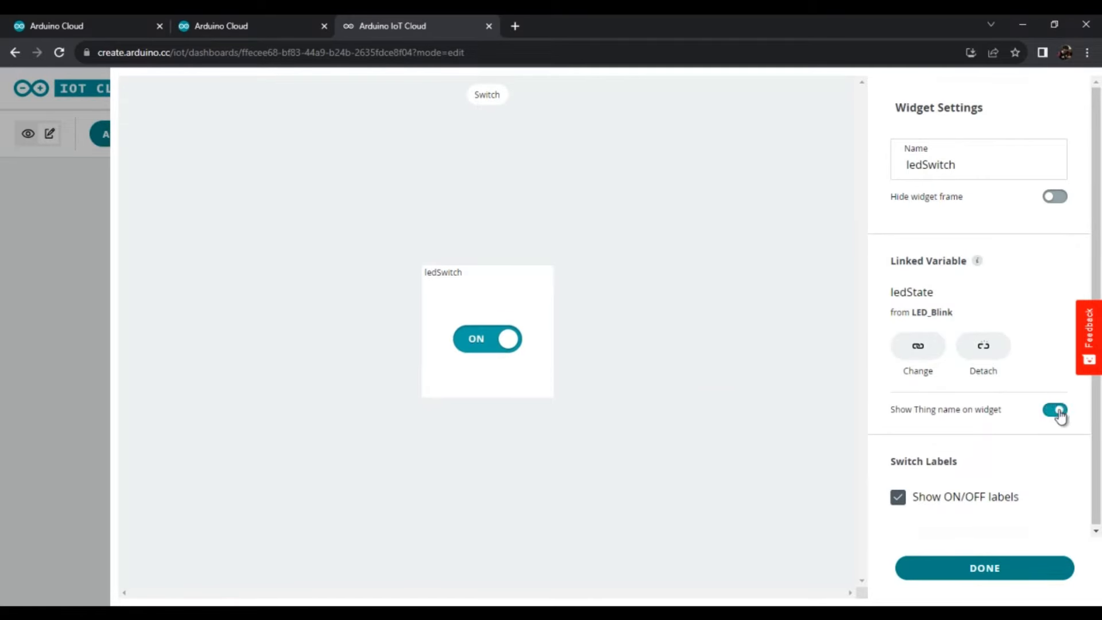
click(1054, 198)
click(1056, 198)
click(1057, 412)
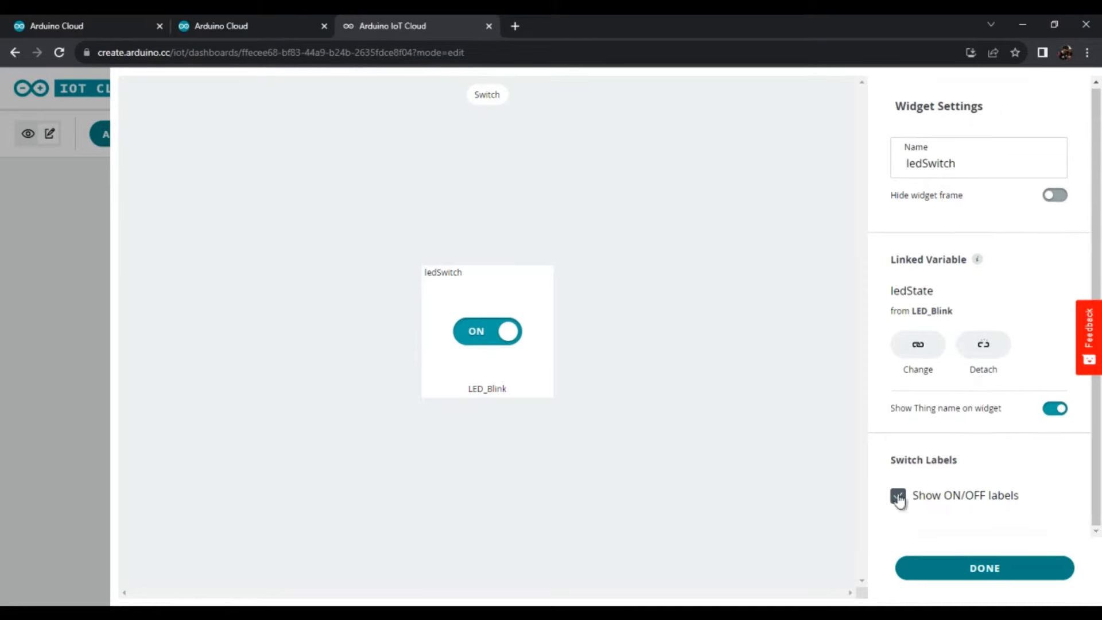
click(987, 568)
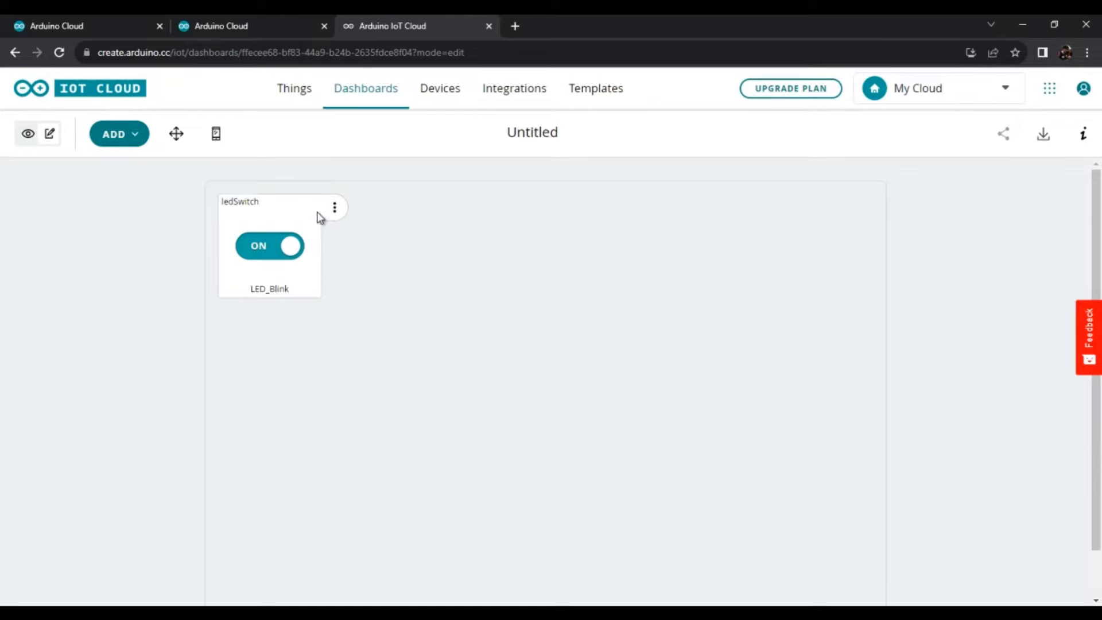
- Move the ledSwitch widget inward from the corner of the desktop layout and to the horizontal centre of the mobile layout, below the upper edge
click(175, 134)
drag(263, 214, 311, 245)
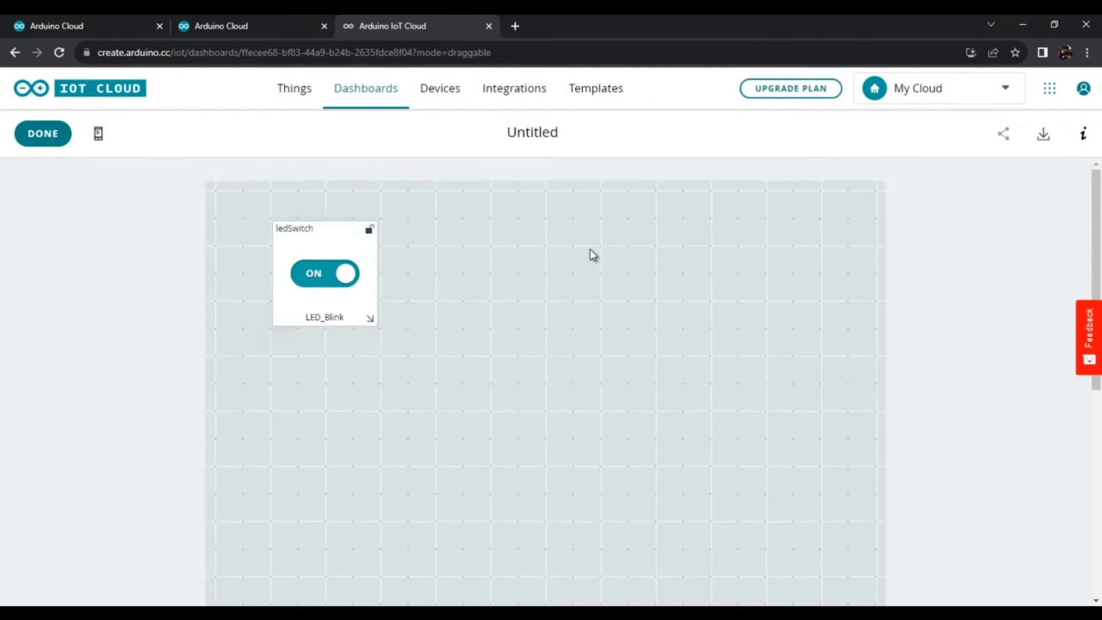
click(98, 134)
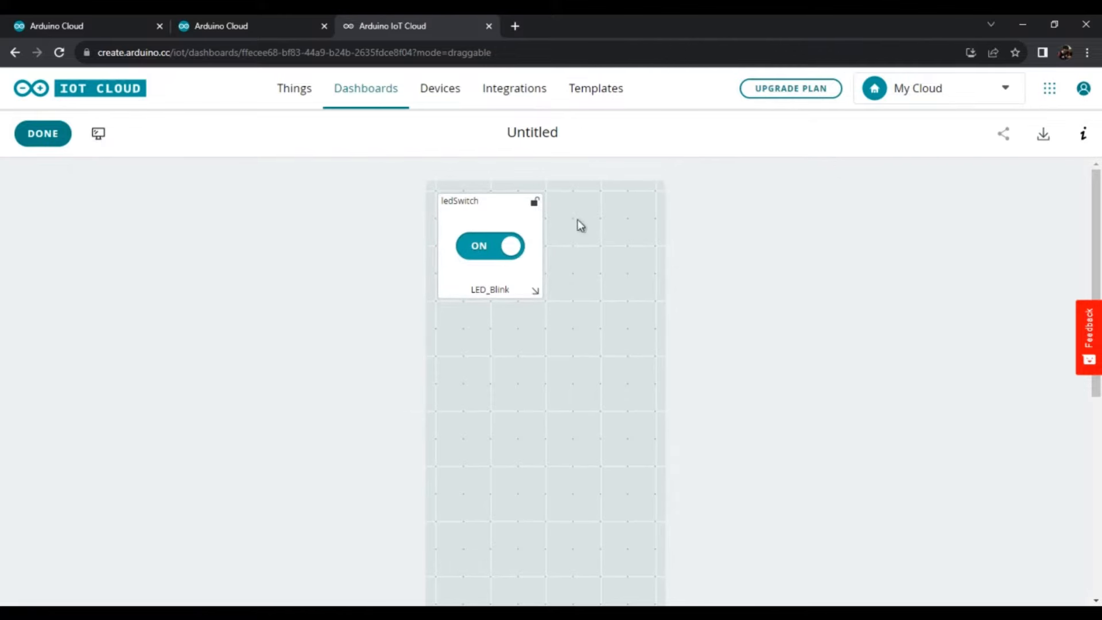
drag(487, 209, 535, 298)
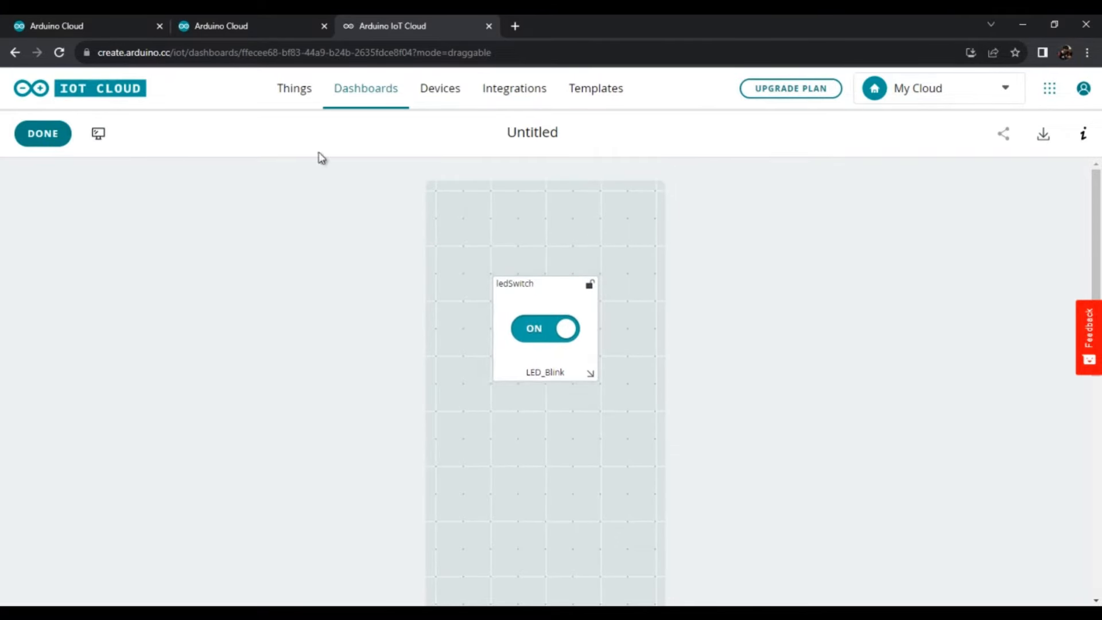
click(42, 135)
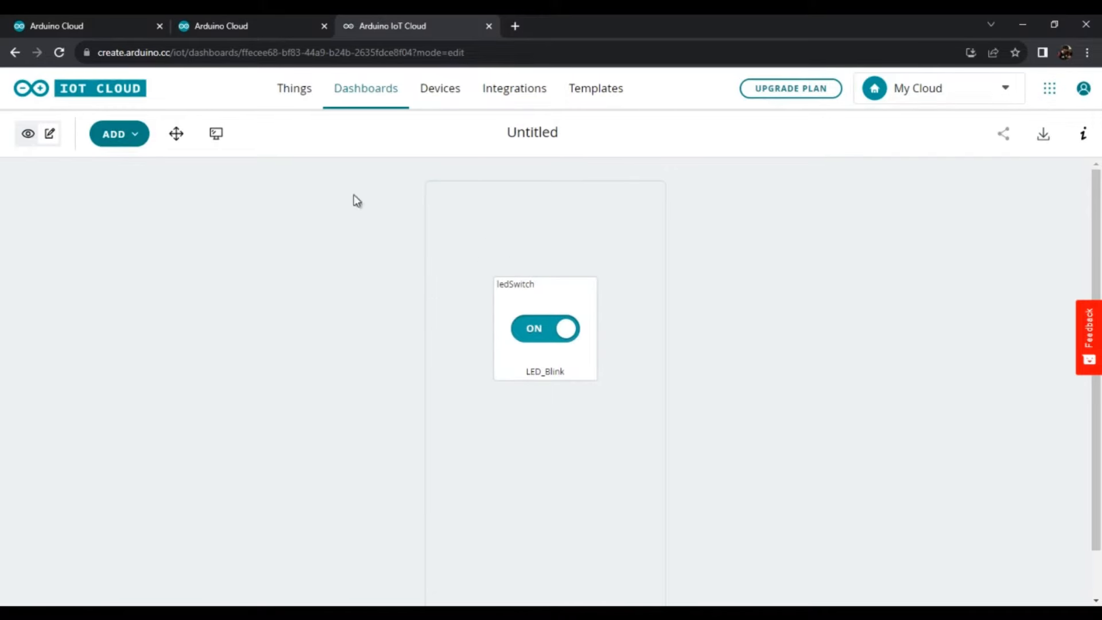
- Return to the desktop layout and reposition the ledSwitch widget at the top centre of the dashboard
click(216, 133)
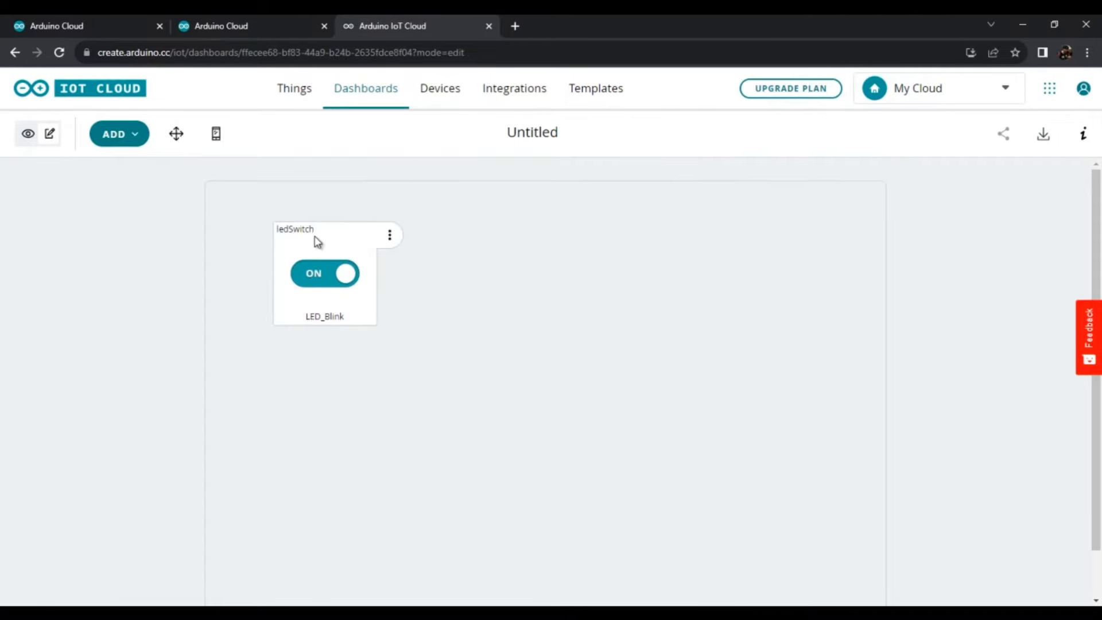
click(176, 134)
drag(290, 253, 537, 221)
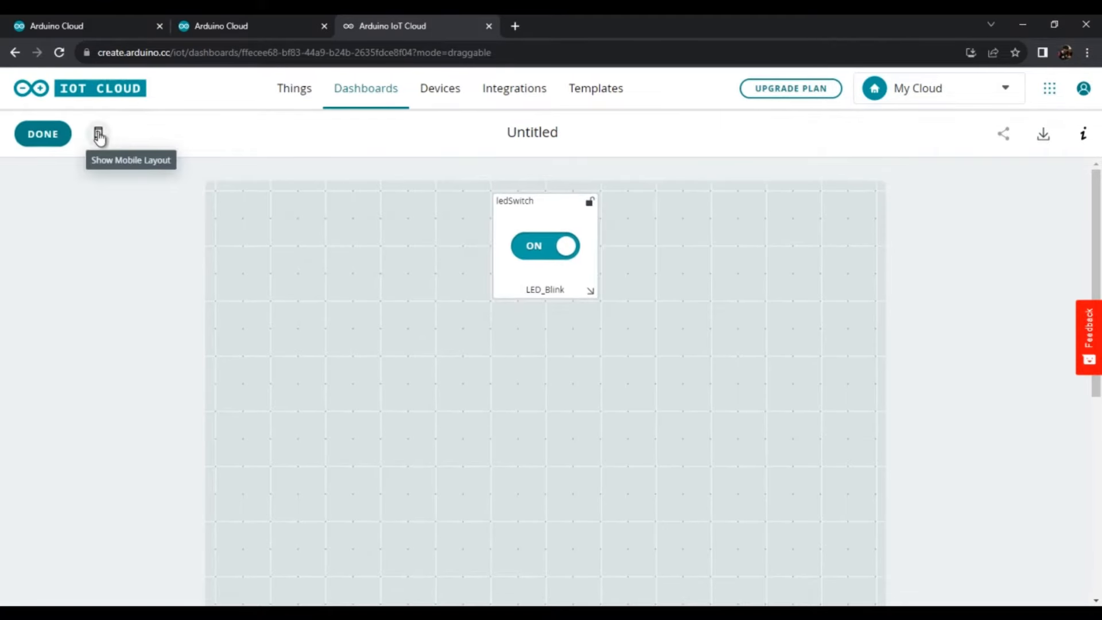
click(41, 136)
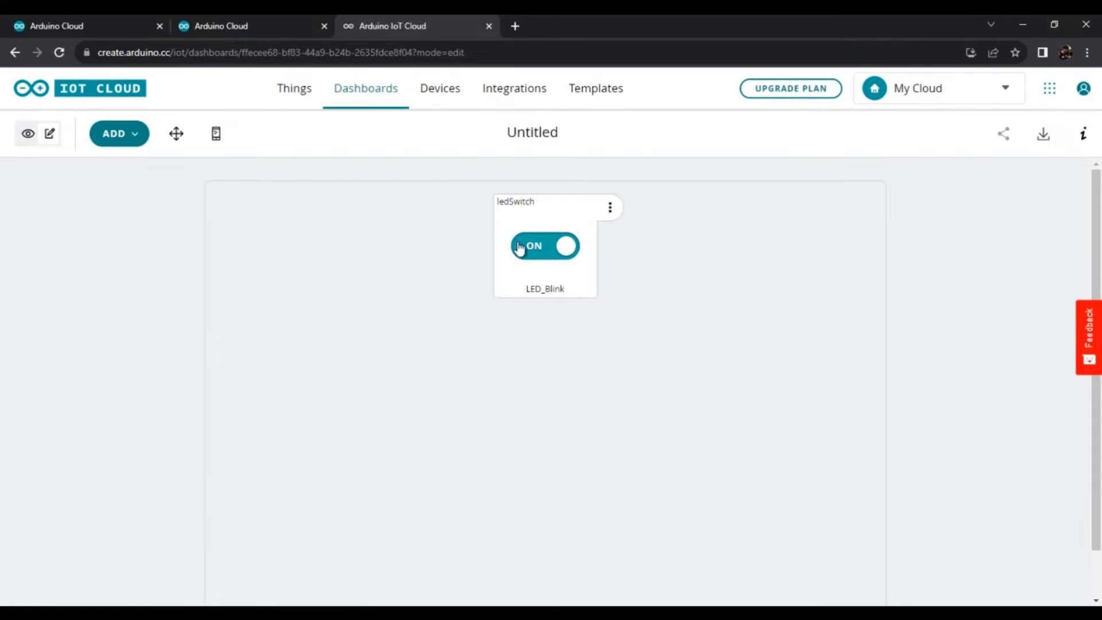
- Rename the dashboard as myFirstDashboard and go to the Devices page
click(558, 129)
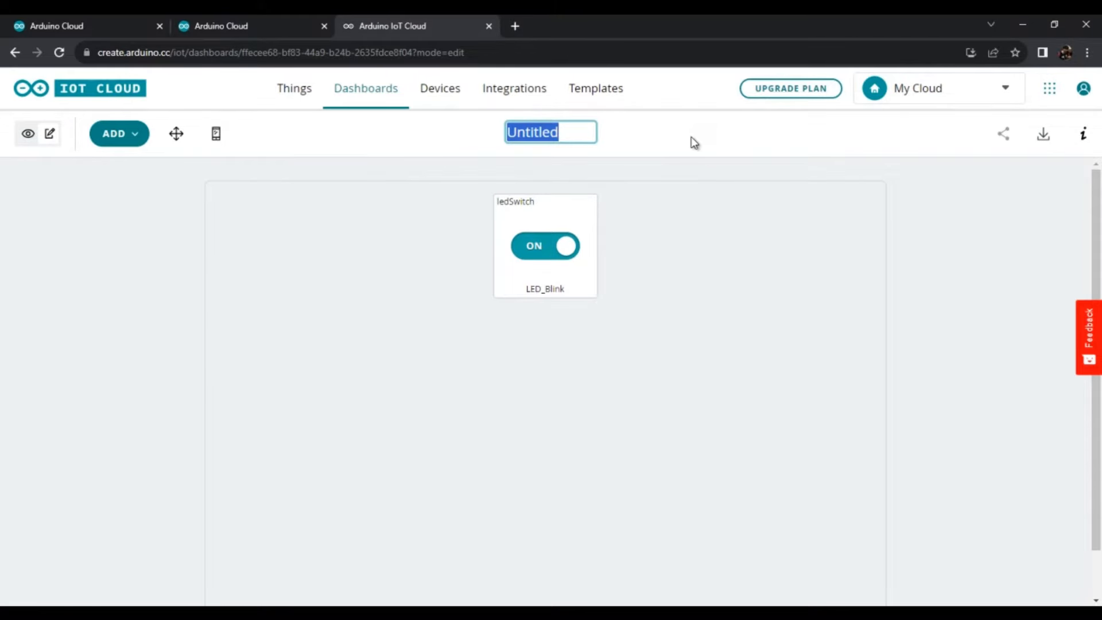
text(myFirs)
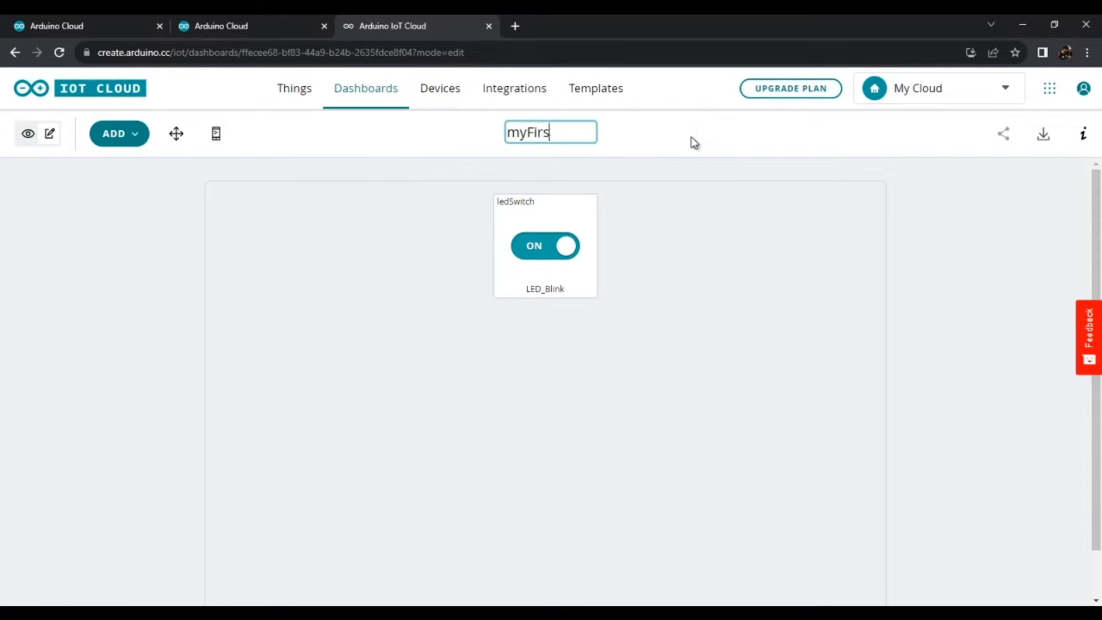
text(tDashboard)
key(Return)
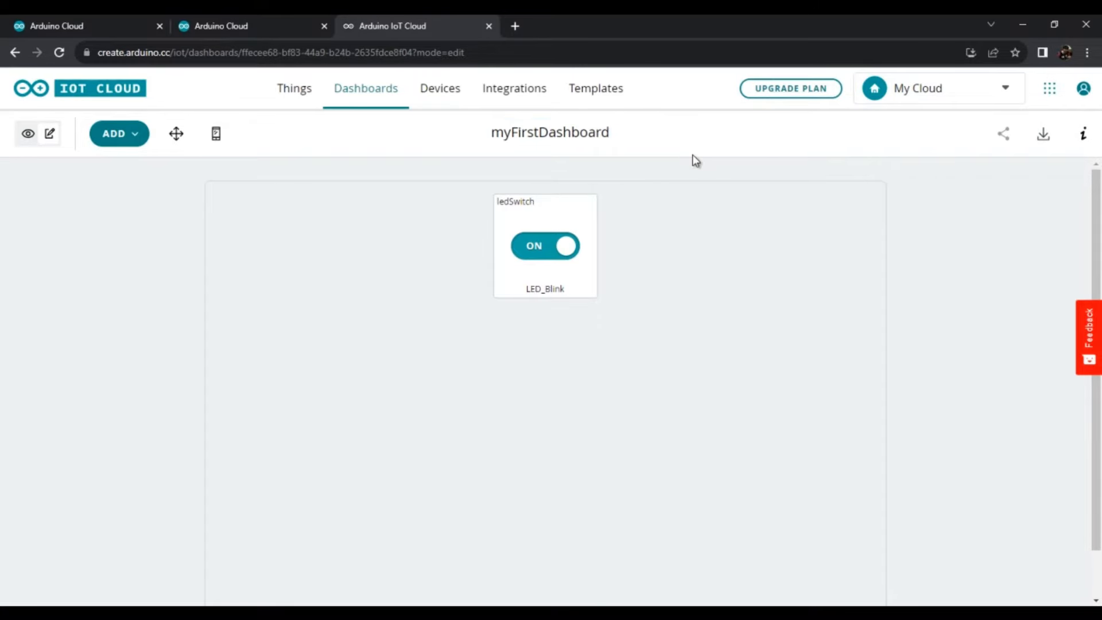
mouse_move(500, 231)
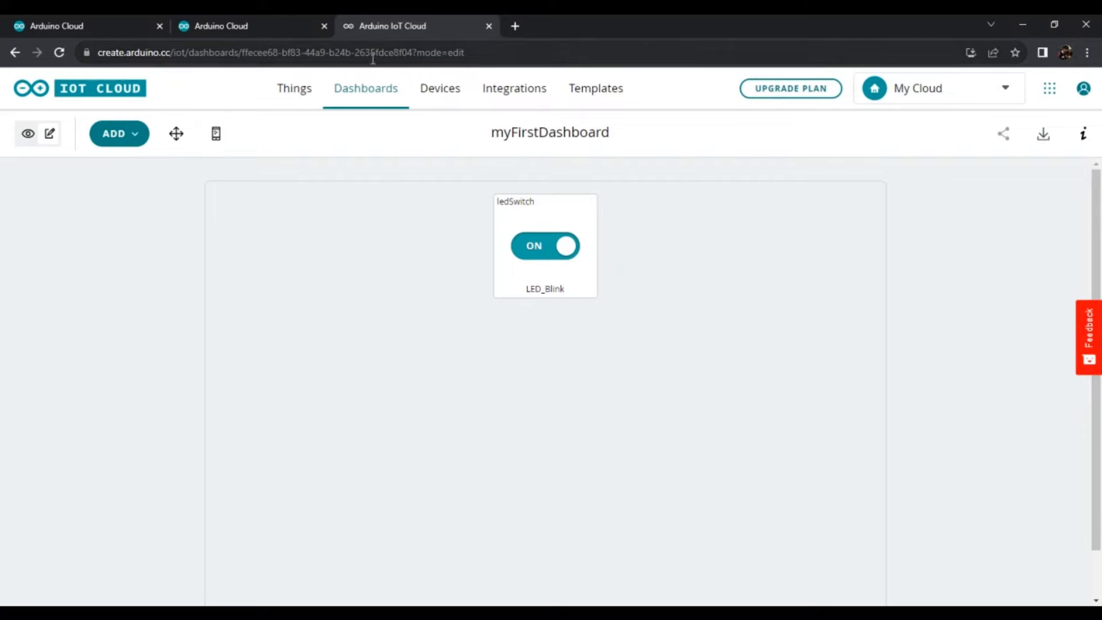
click(438, 90)
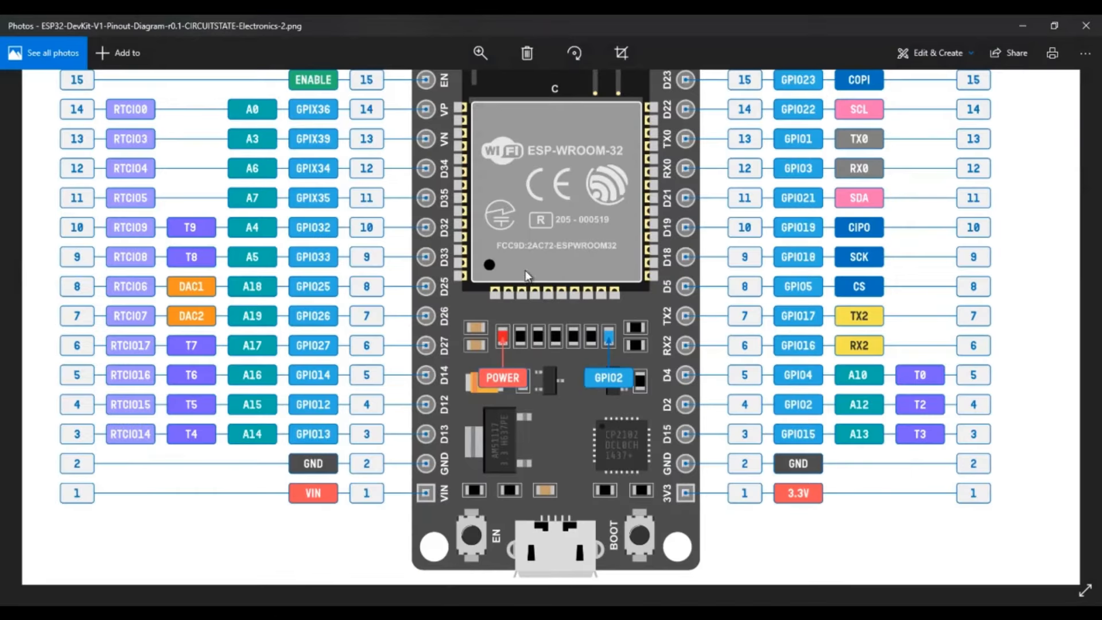
- Examine the ESP32 DevKit V1 pinout diagram in Photos, focusing on the onboard LEDs and lower pins
drag(580, 232, 580, 280)
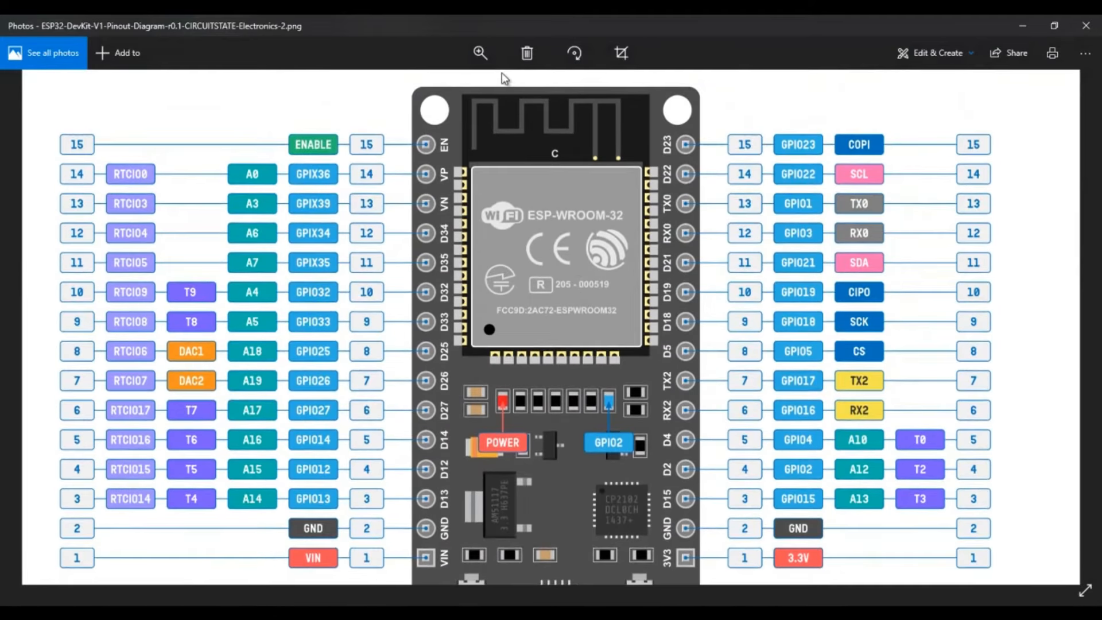
click(481, 53)
drag(429, 85, 422, 85)
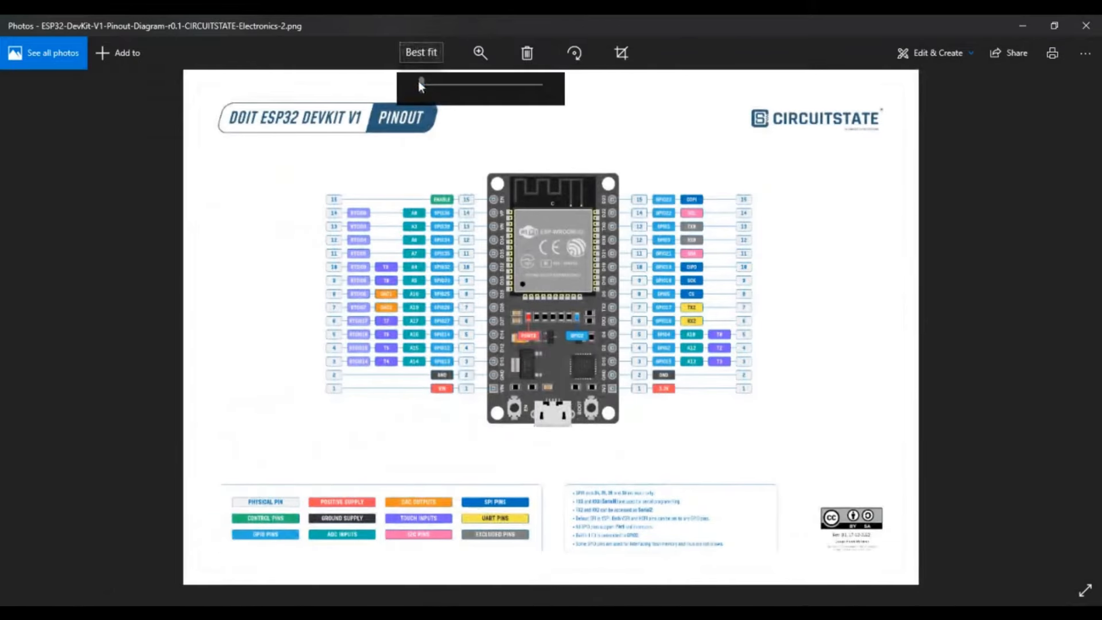
scroll(560, 395, up, 5)
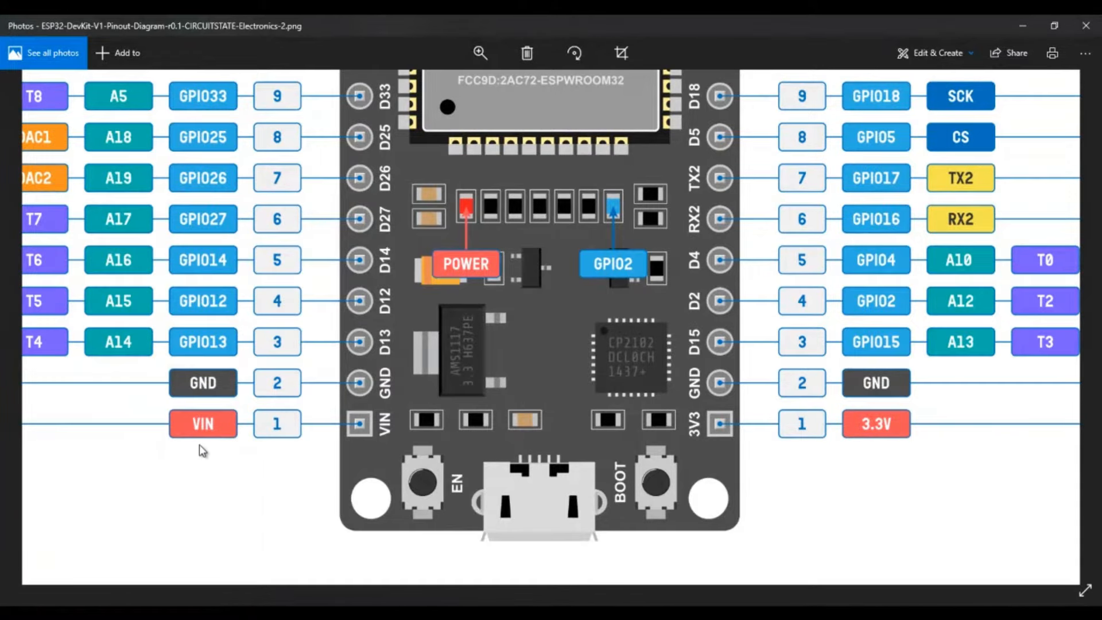
- Reopen Windows Device Manager and expand Ports (COM & LPT) to check the available serial ports
click(154, 611)
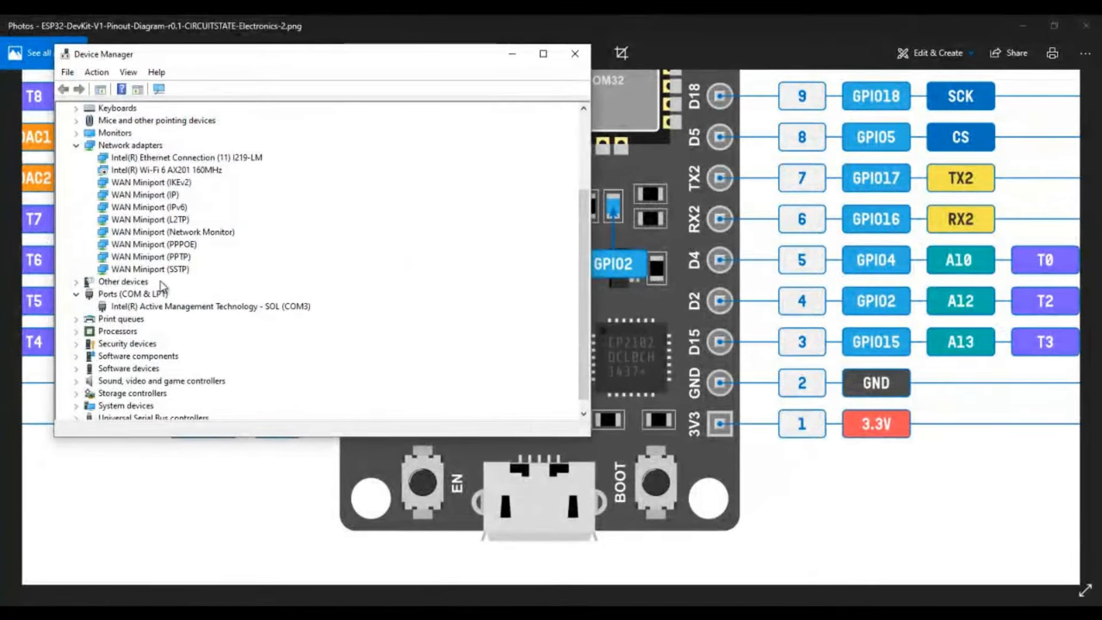
click(574, 54)
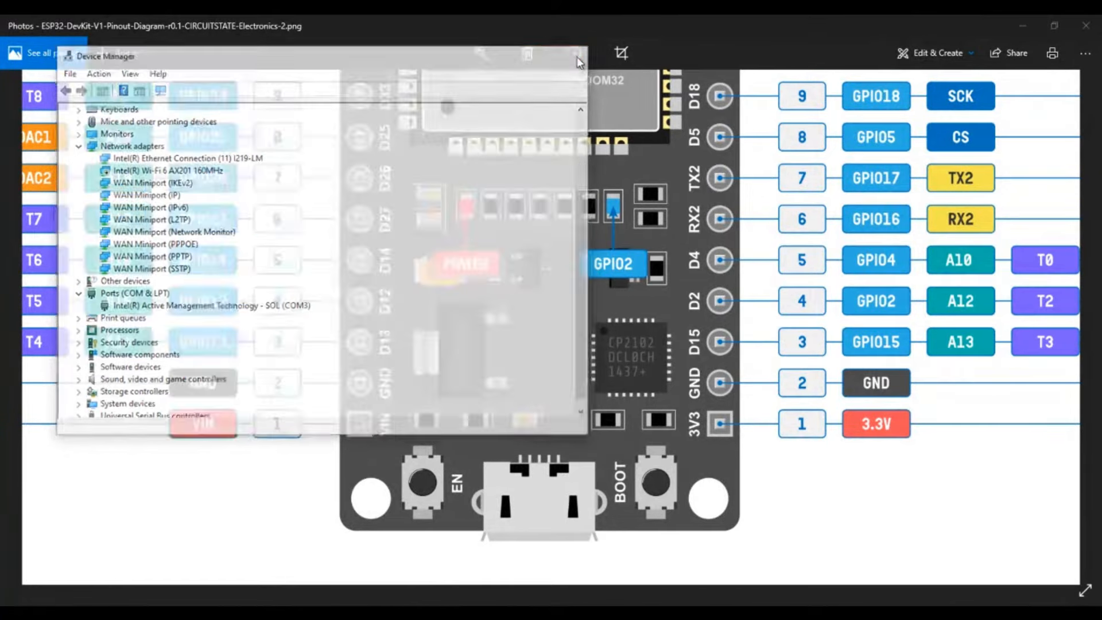
key(super)
text(de)
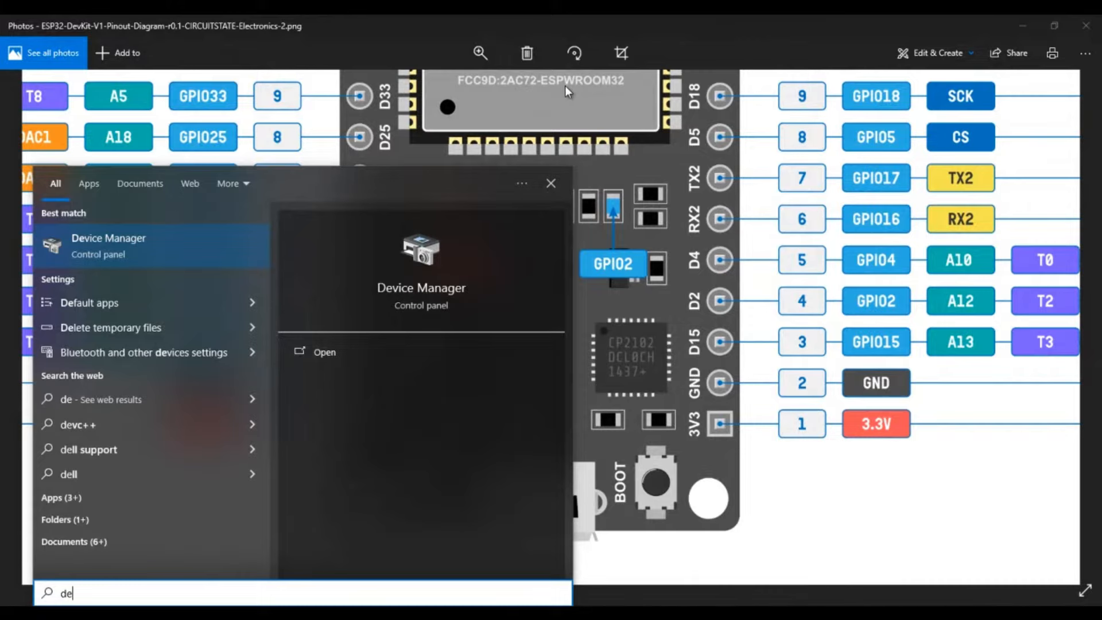
text(vice)
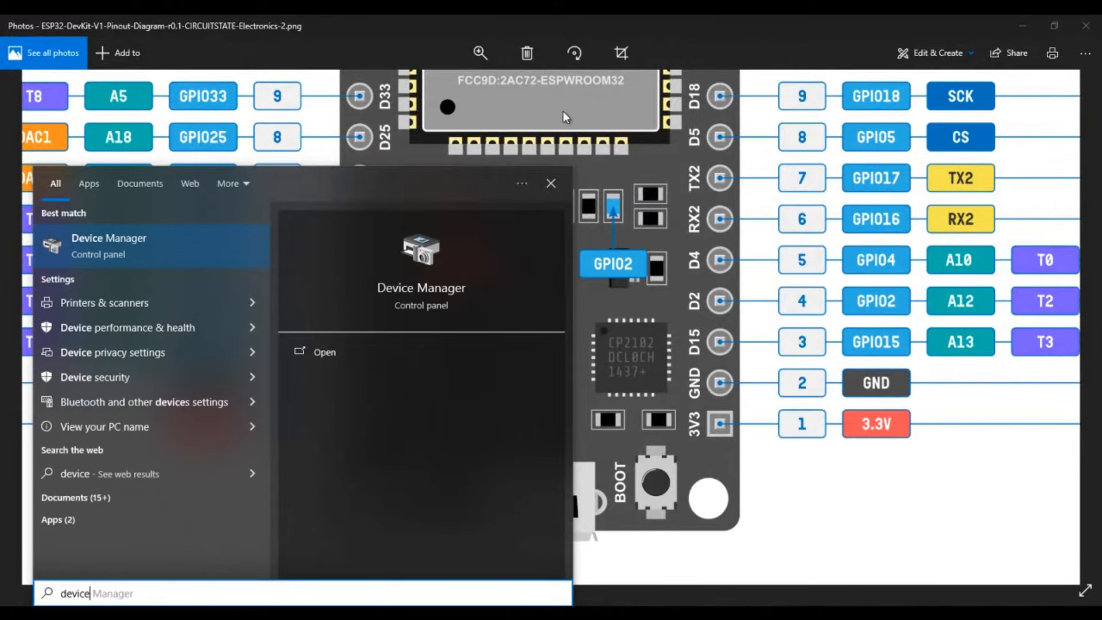
key(Return)
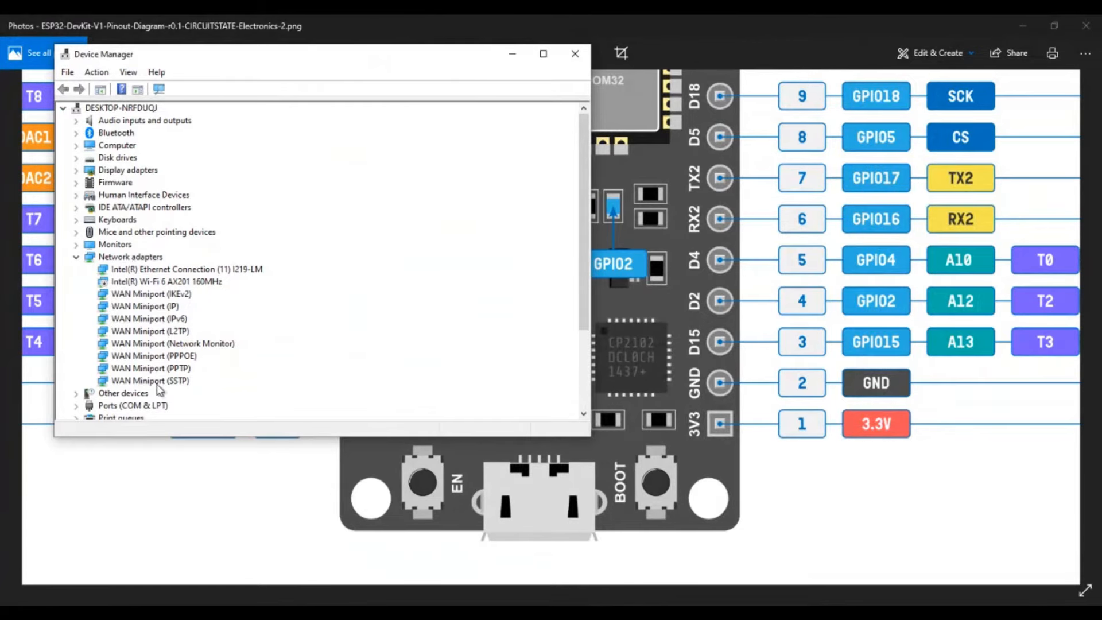
scroll(160, 390, down, 3)
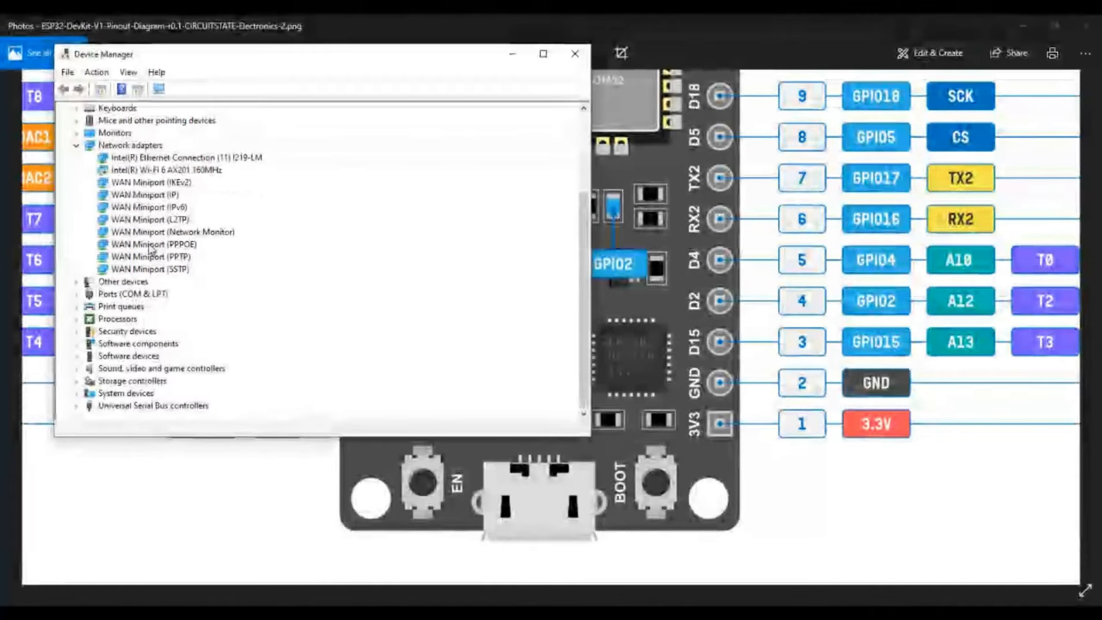
click(76, 294)
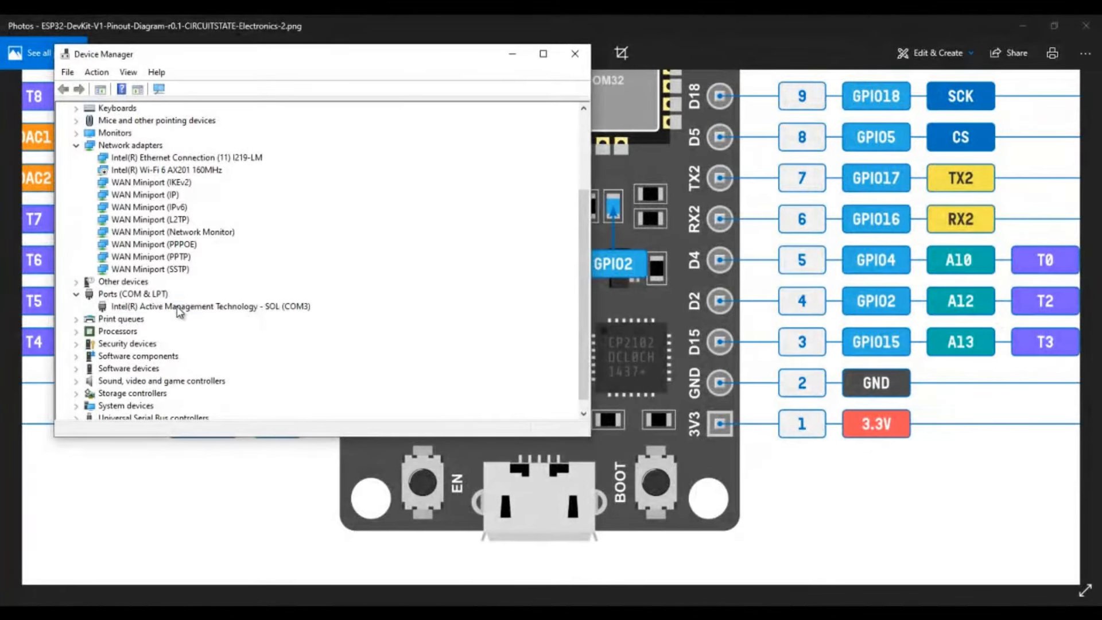
- Check the Ports (COM & LPT) list and select the Silicon Labs CP210x USB to UART Bridge entry
click(190, 307)
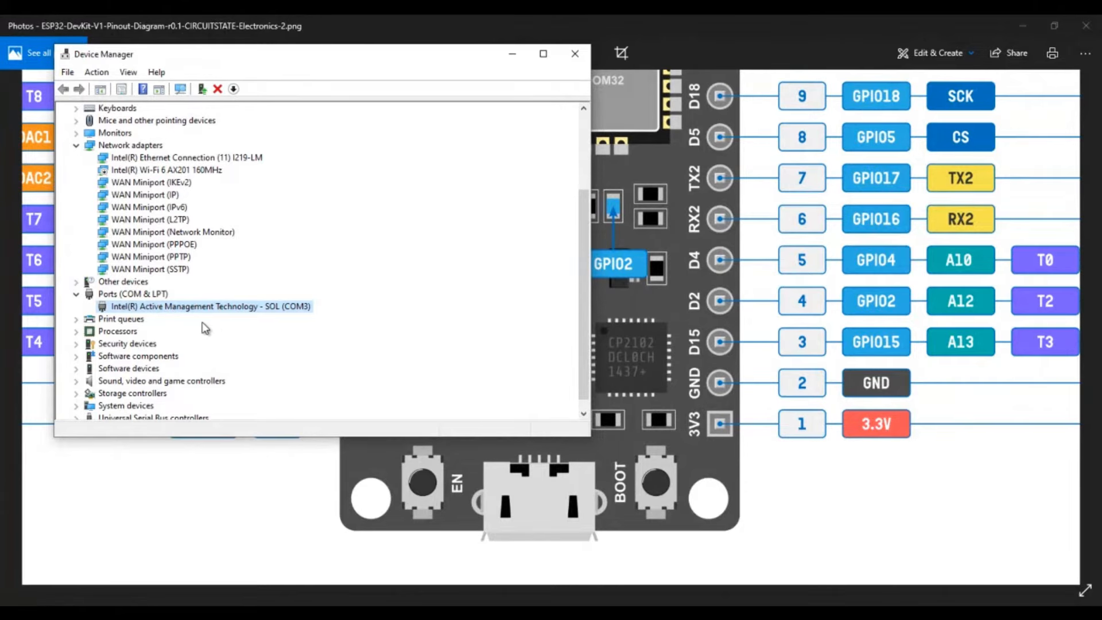
scroll(204, 329, up, 3)
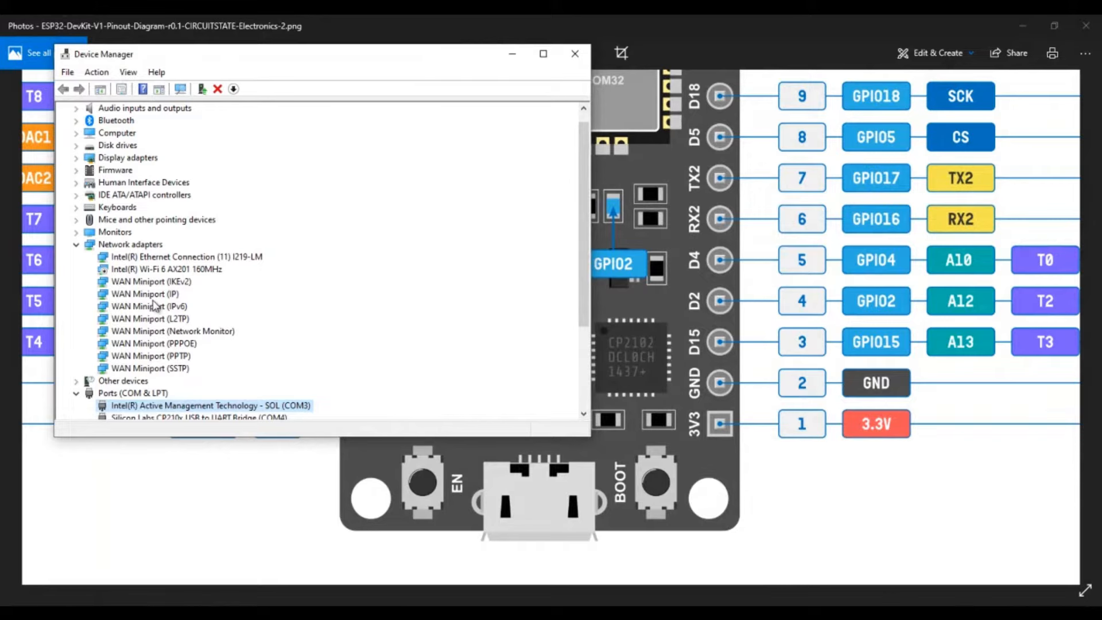
scroll(343, 331, down, 1)
scroll(343, 331, down, 1)
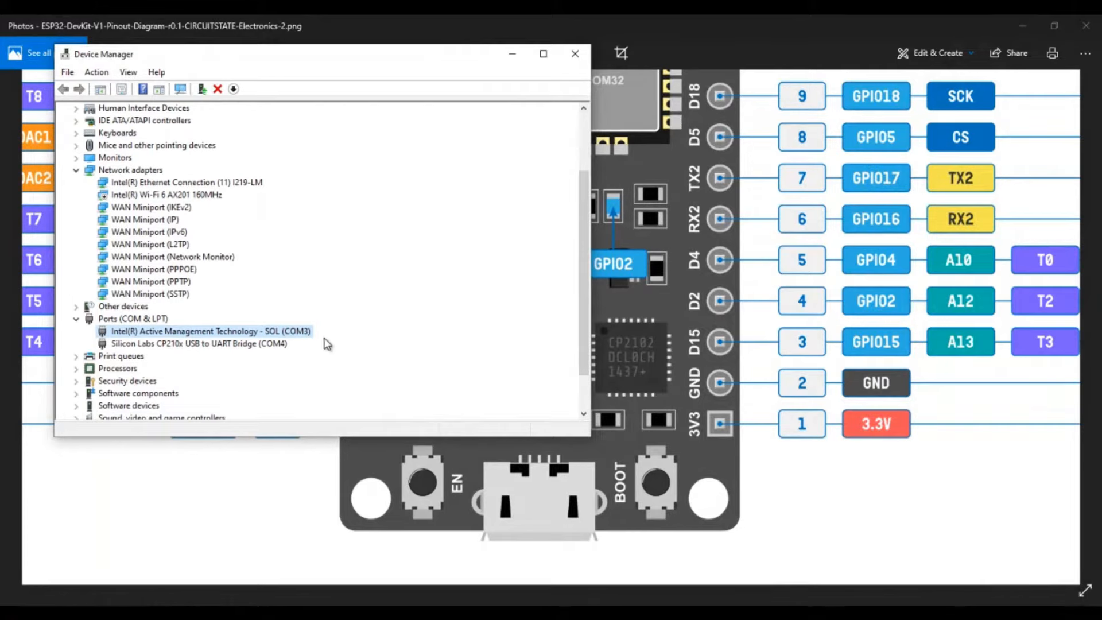
click(167, 343)
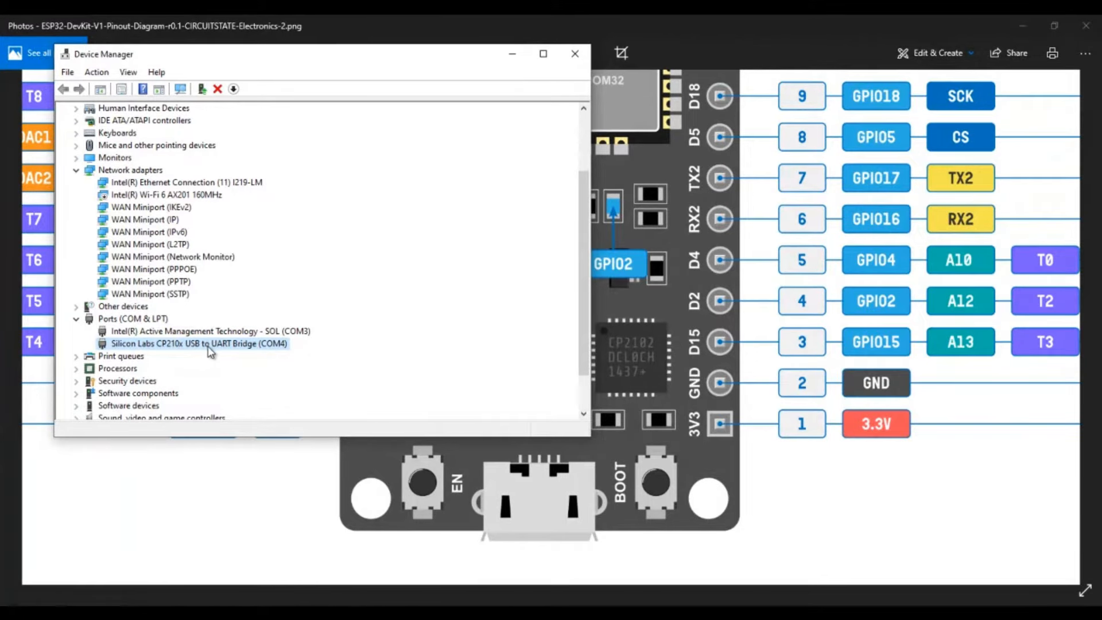
- Approve the installation of the drivers needed for Arduino/Genuino boards
click(638, 370)
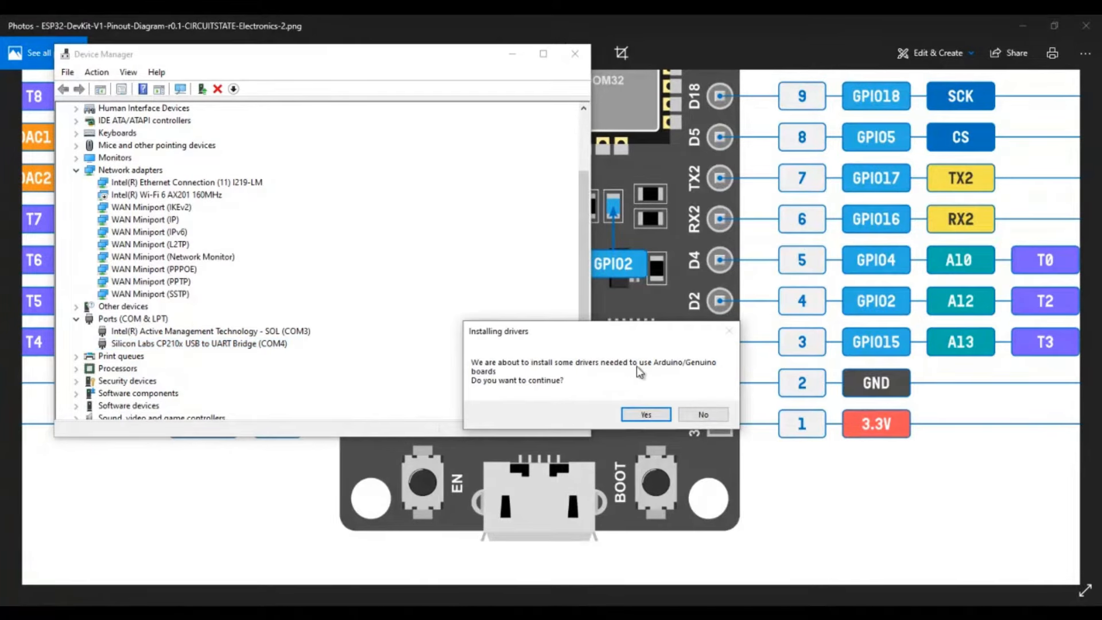
click(647, 415)
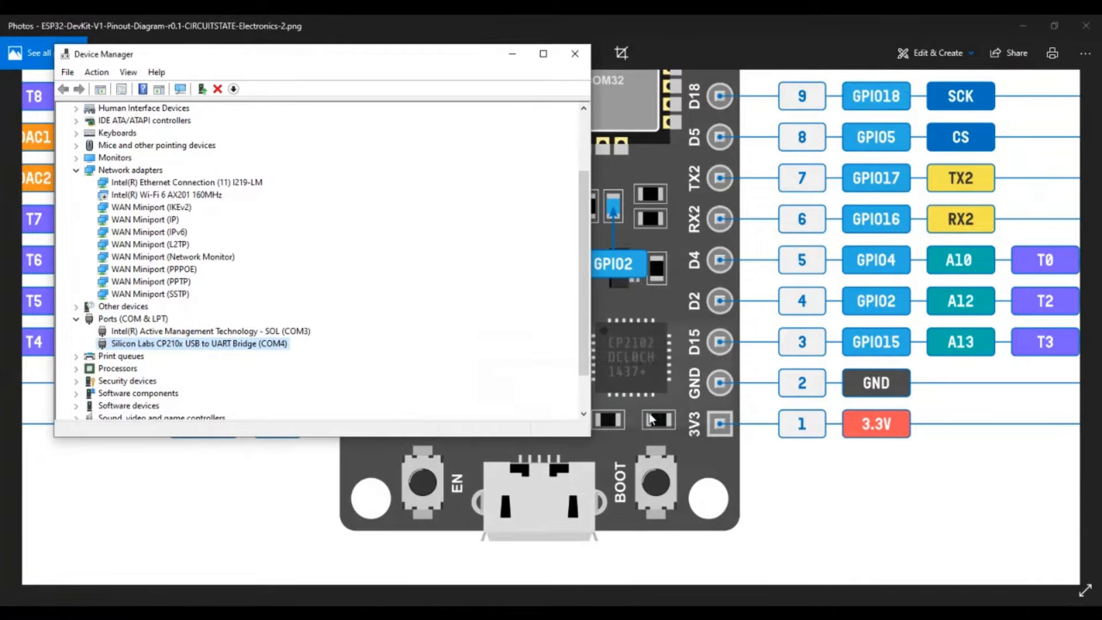
- Review the CP210x USB to UART Bridge's general status, port settings, driver and details properties, and close them
right_click(267, 348)
click(299, 425)
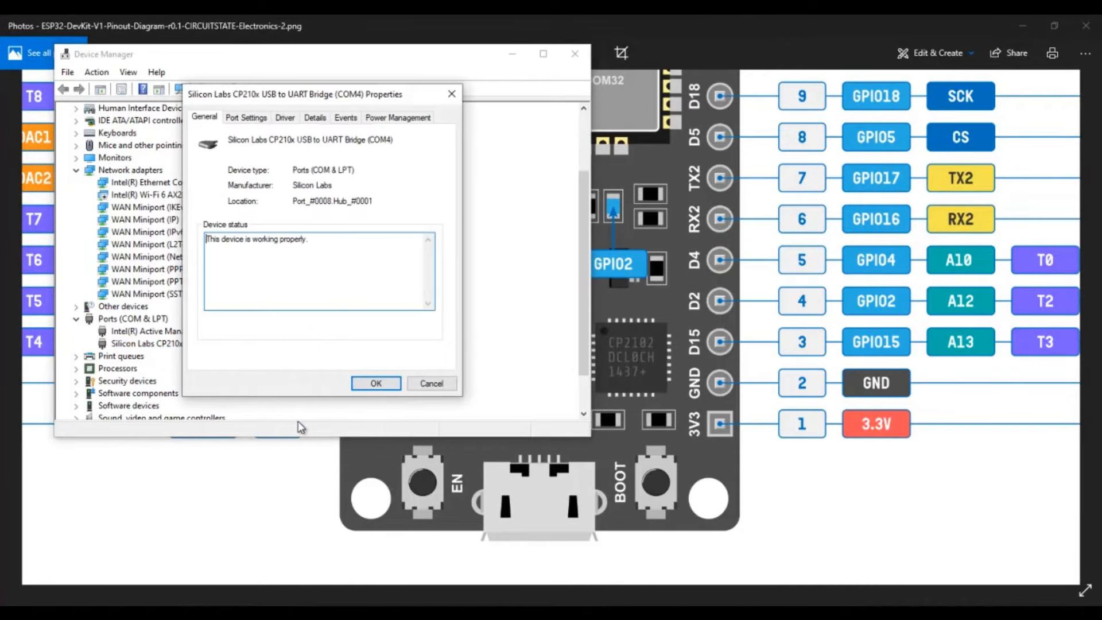
click(252, 117)
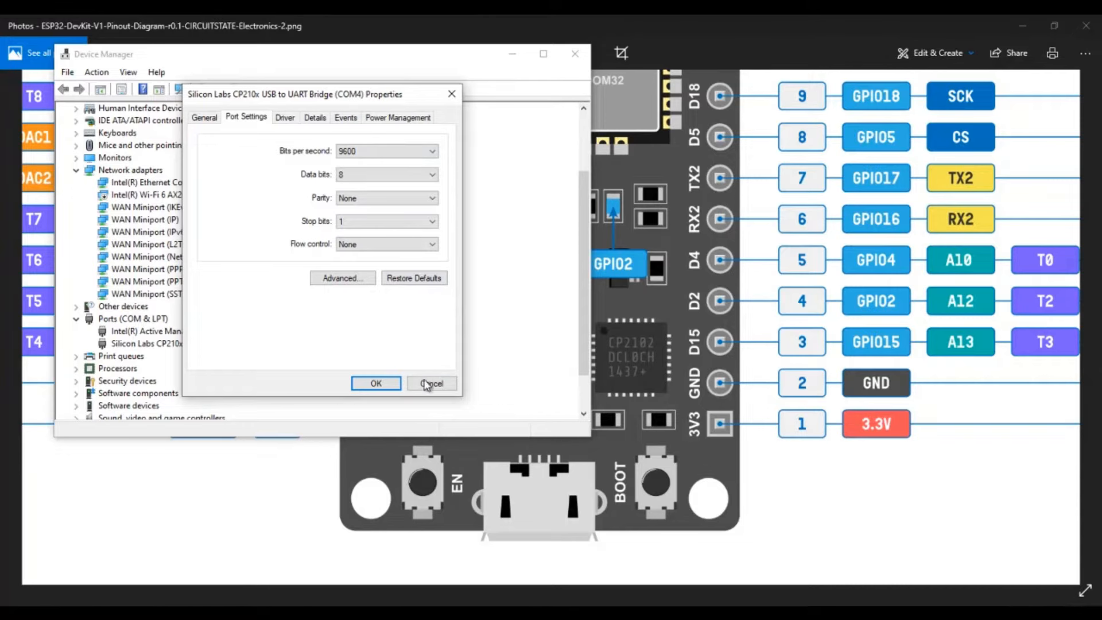
click(286, 118)
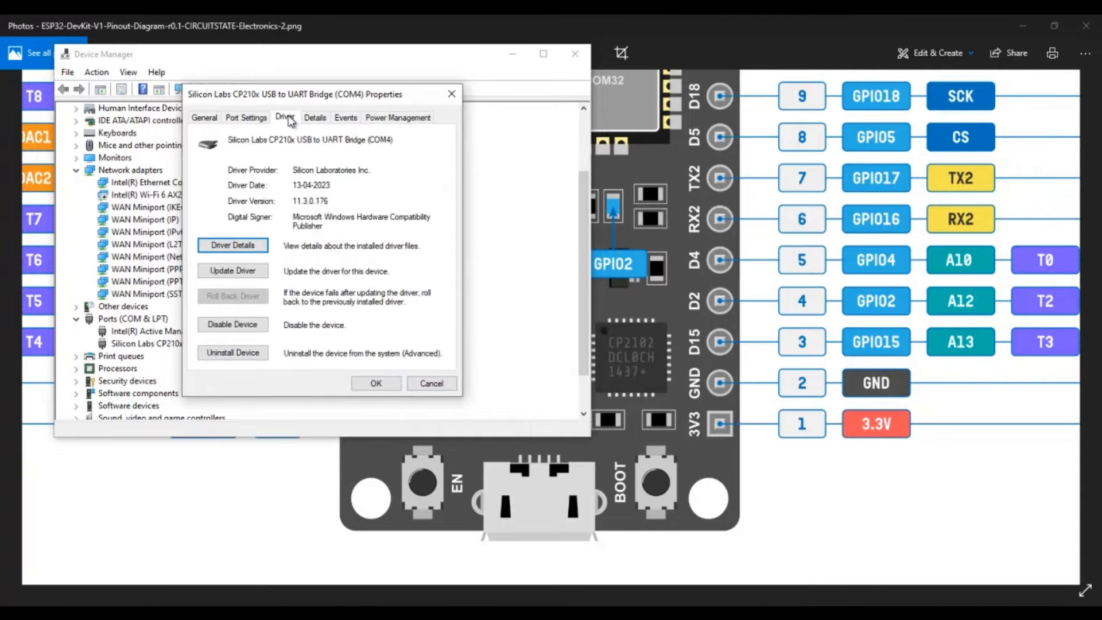
click(317, 119)
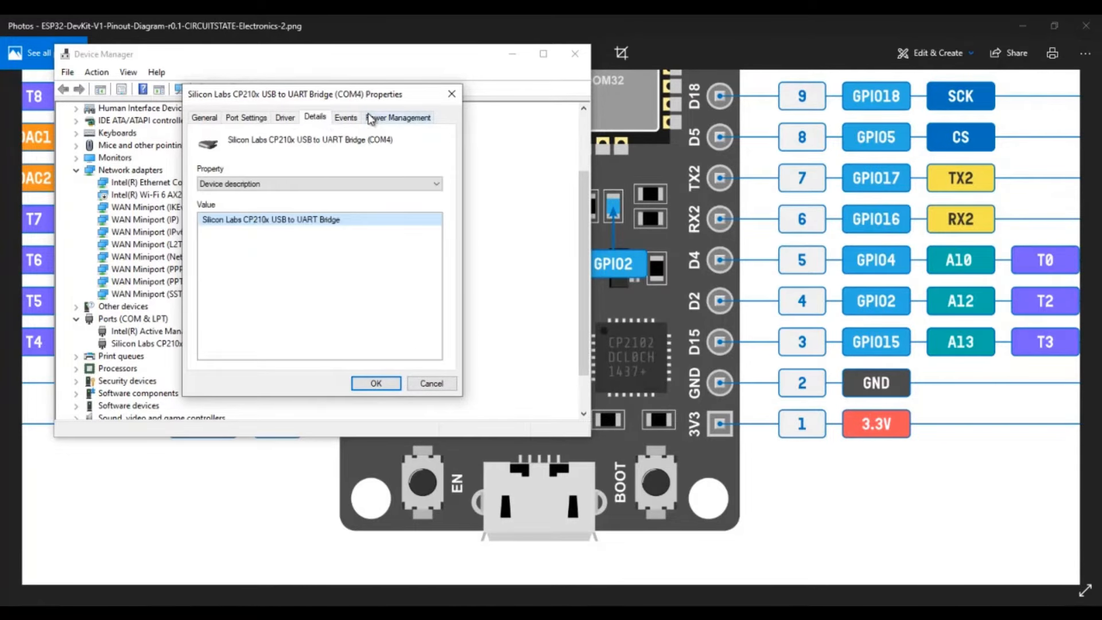
click(286, 117)
click(451, 93)
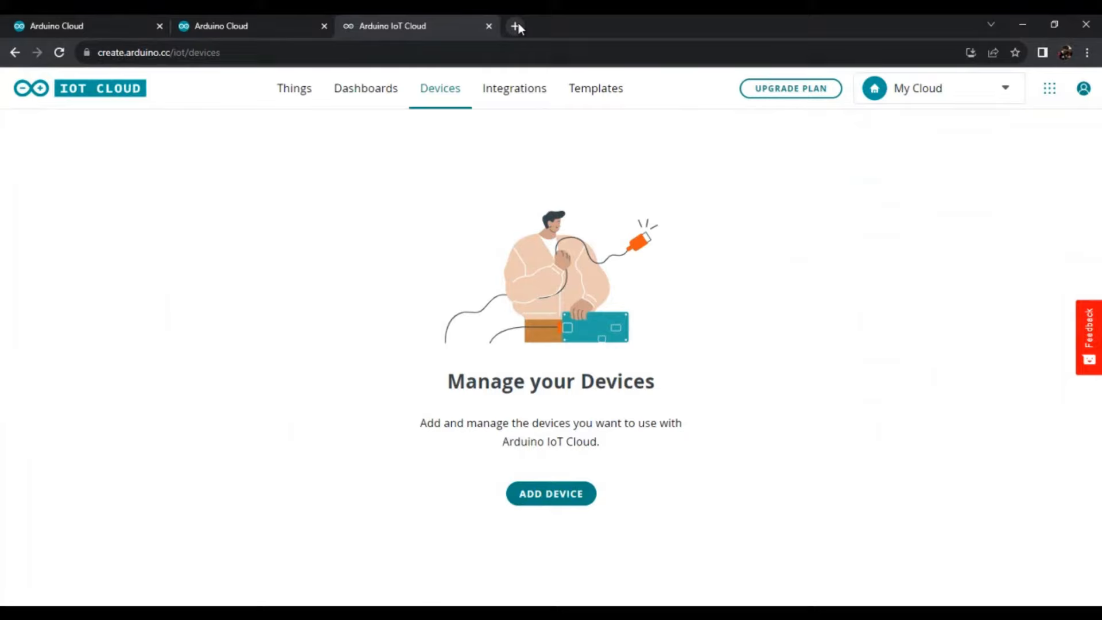
- Switch to Chrome, find the Silicon Labs CP210x USB to UART Bridge VCP Drivers page and view its software downloads
click(516, 26)
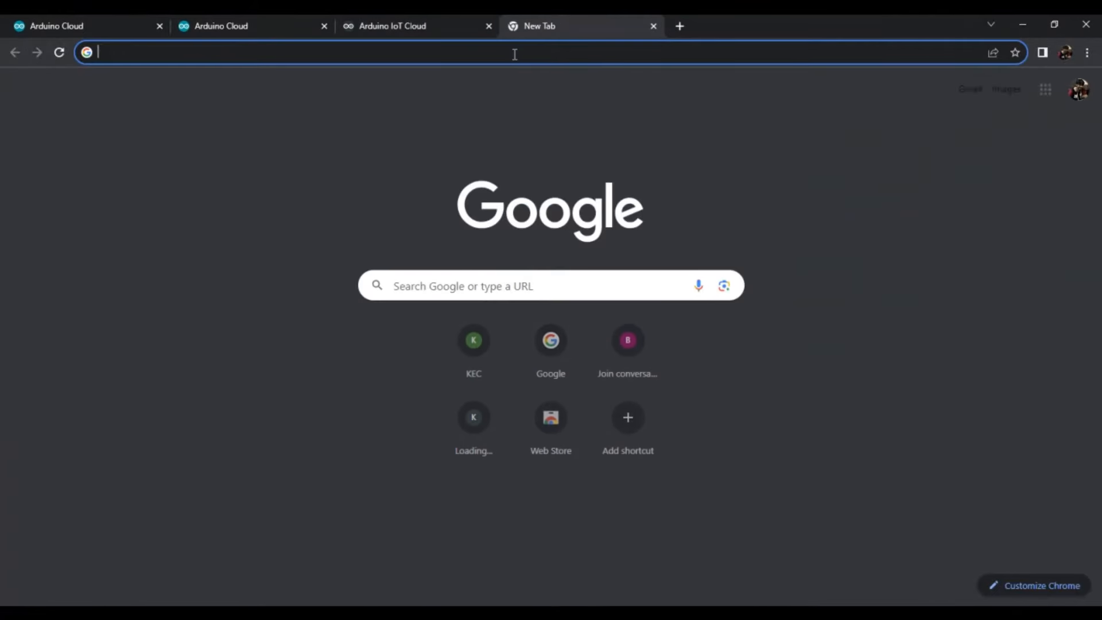
text(si)
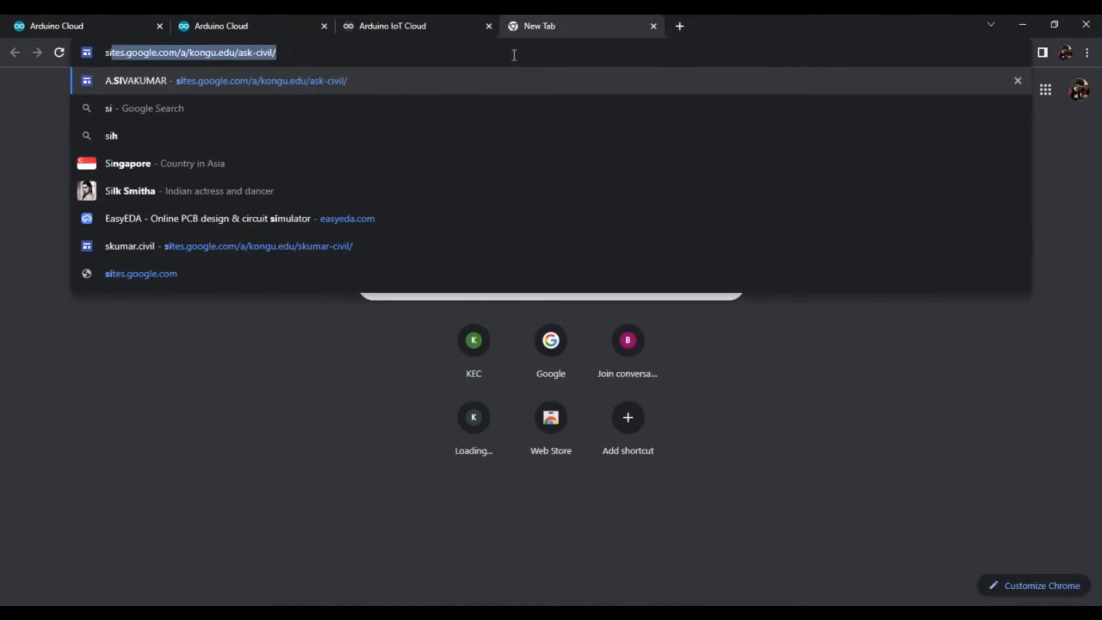
text(licon labs cp)
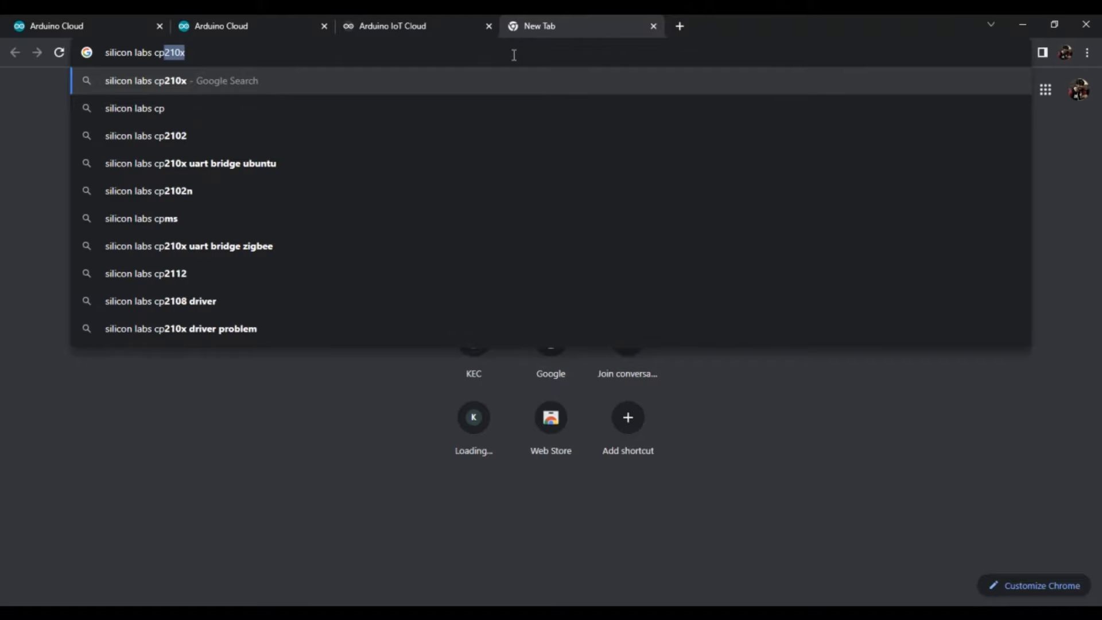
key(Return)
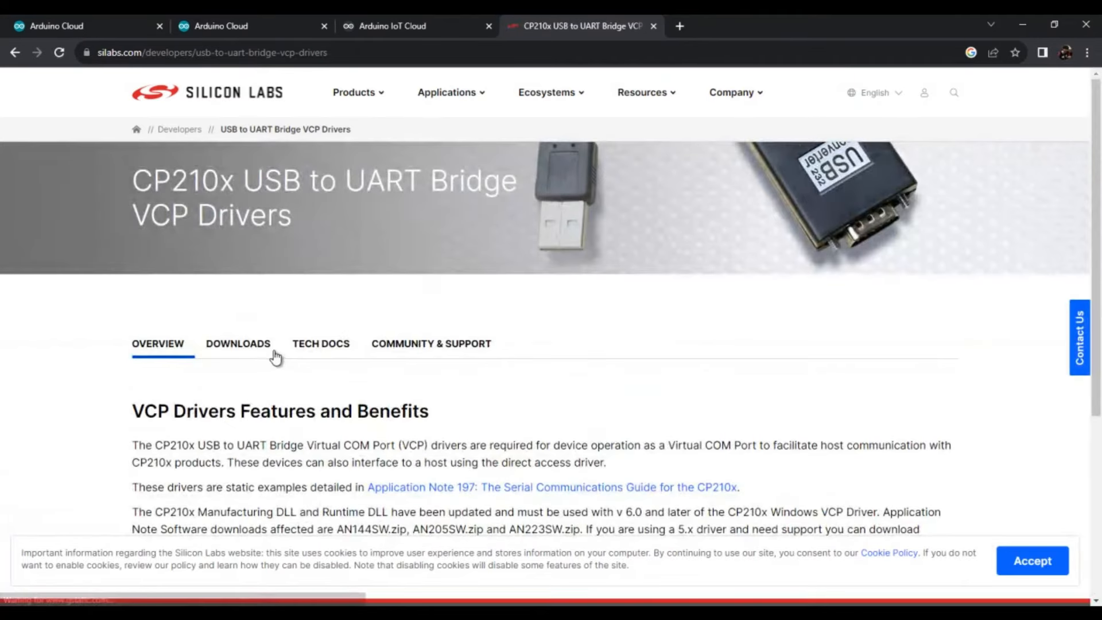
click(273, 353)
scroll(422, 323, down, 5)
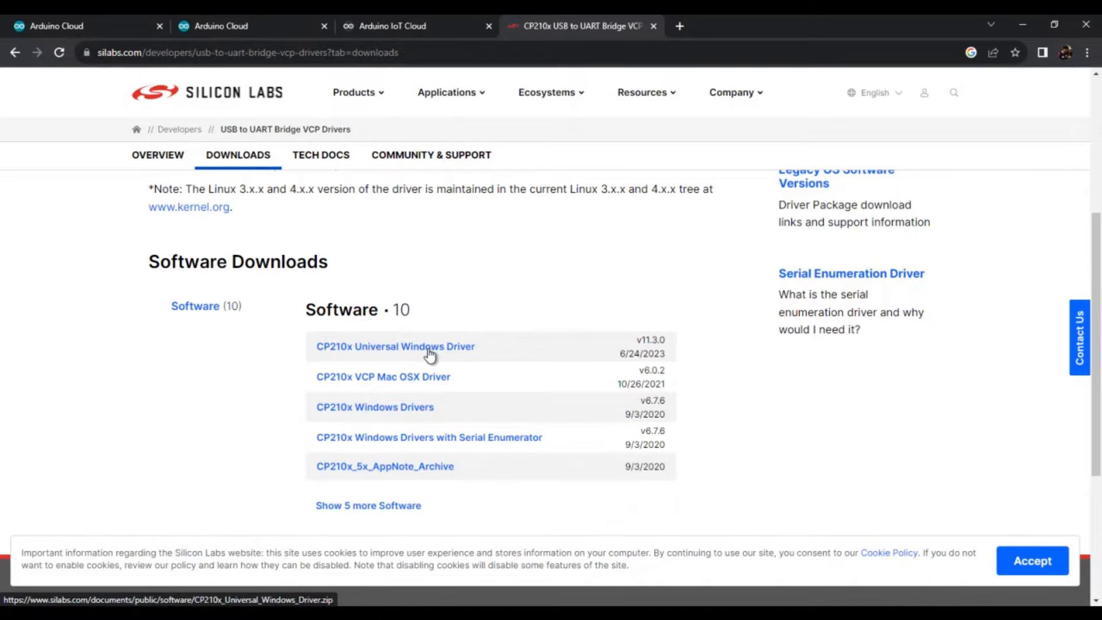
- Return to the Arduino IoT Cloud Devices page and start adding a third party device
click(420, 23)
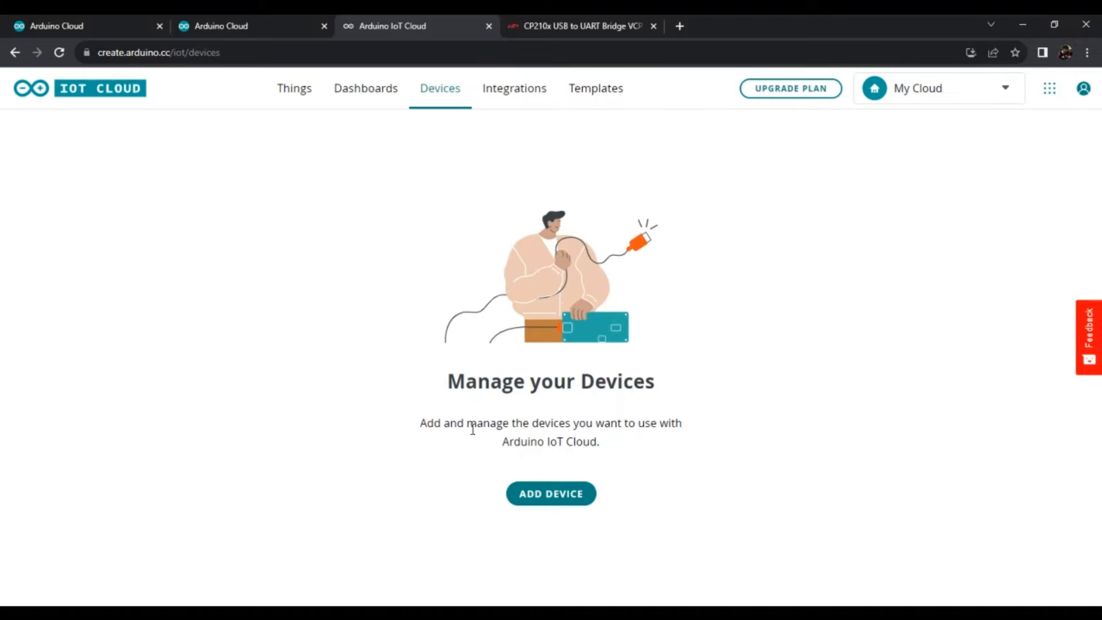
click(558, 501)
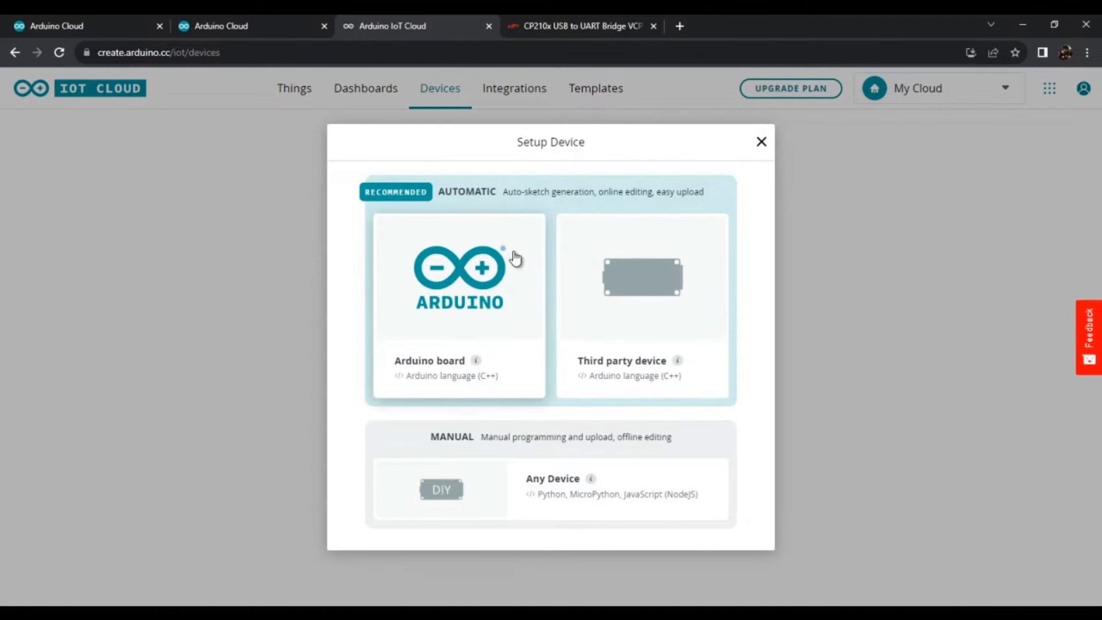
click(641, 293)
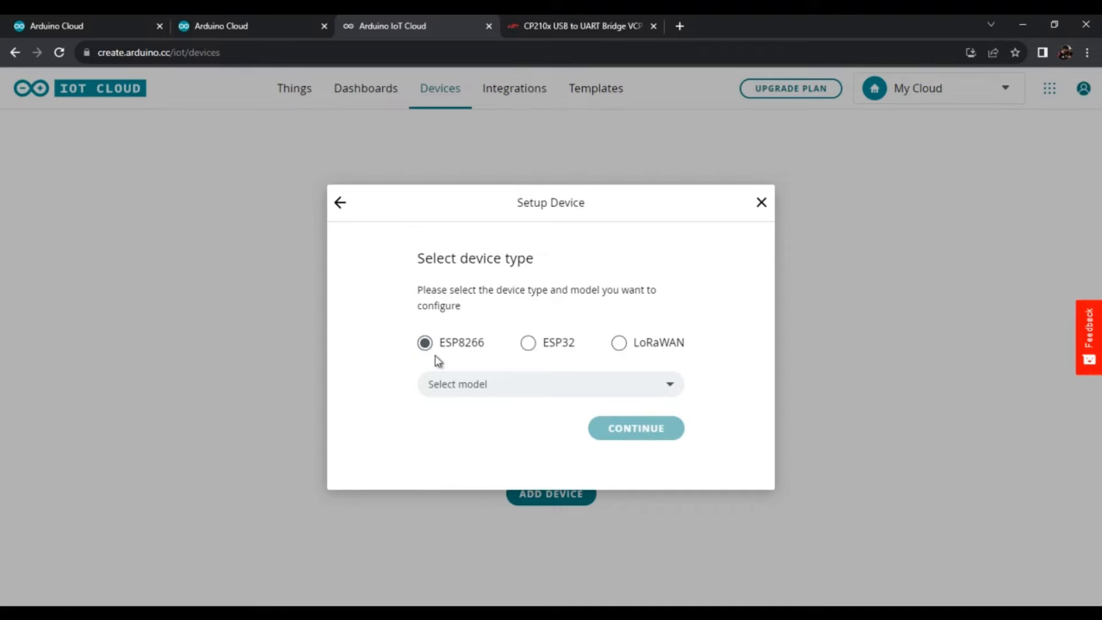
- Set the device type to ESP32 with the ESP32 Dev Module model and continue the device setup
click(531, 344)
click(525, 389)
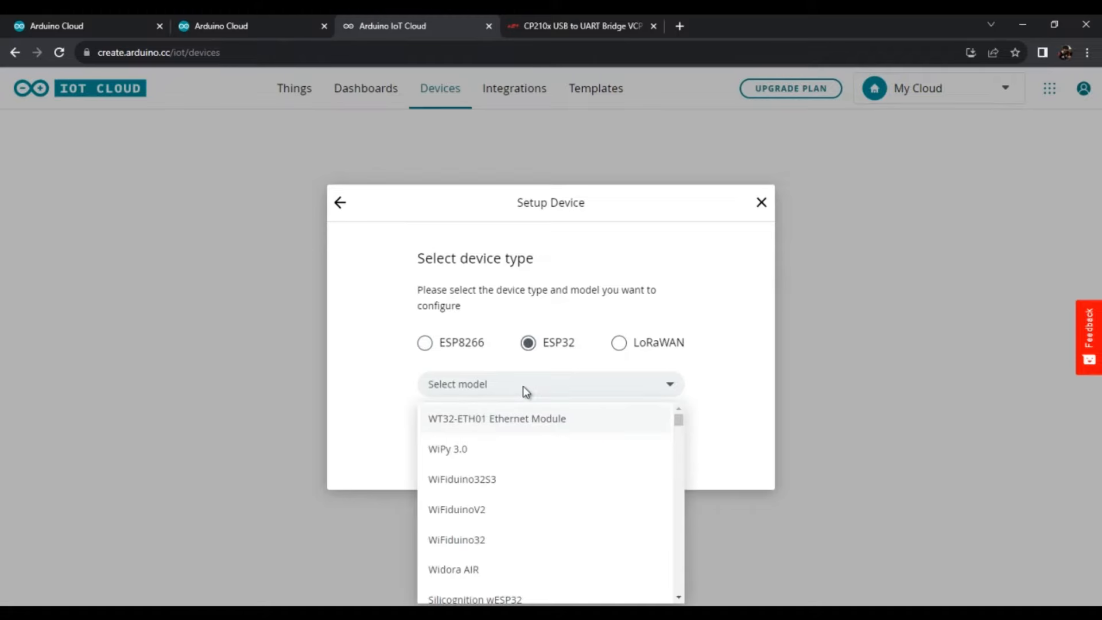
text(esp32)
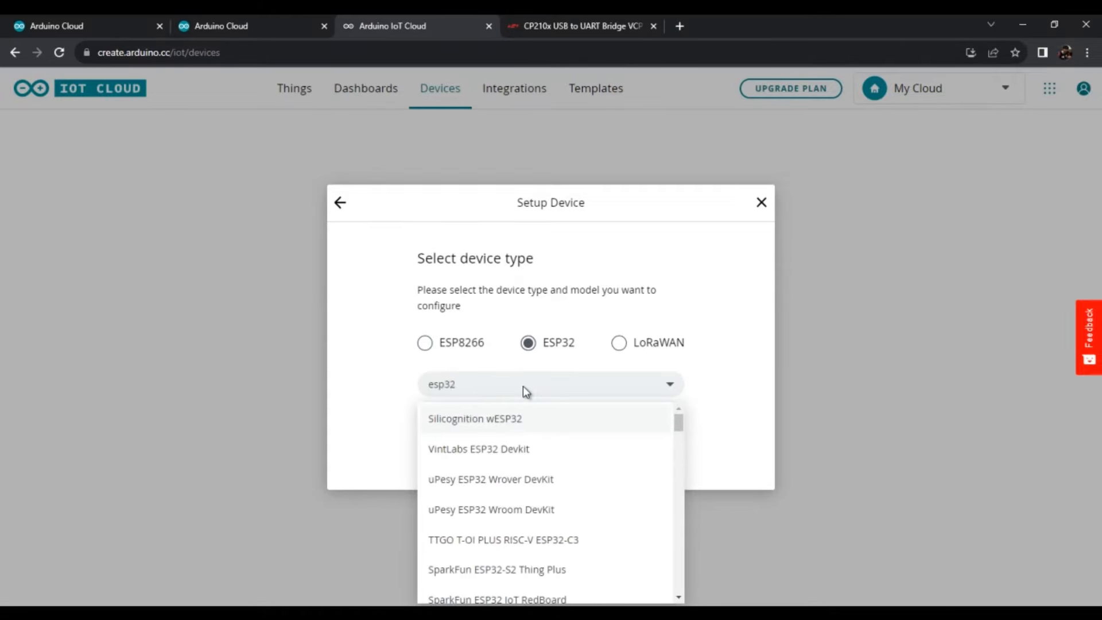
scroll(510, 471, down, 10)
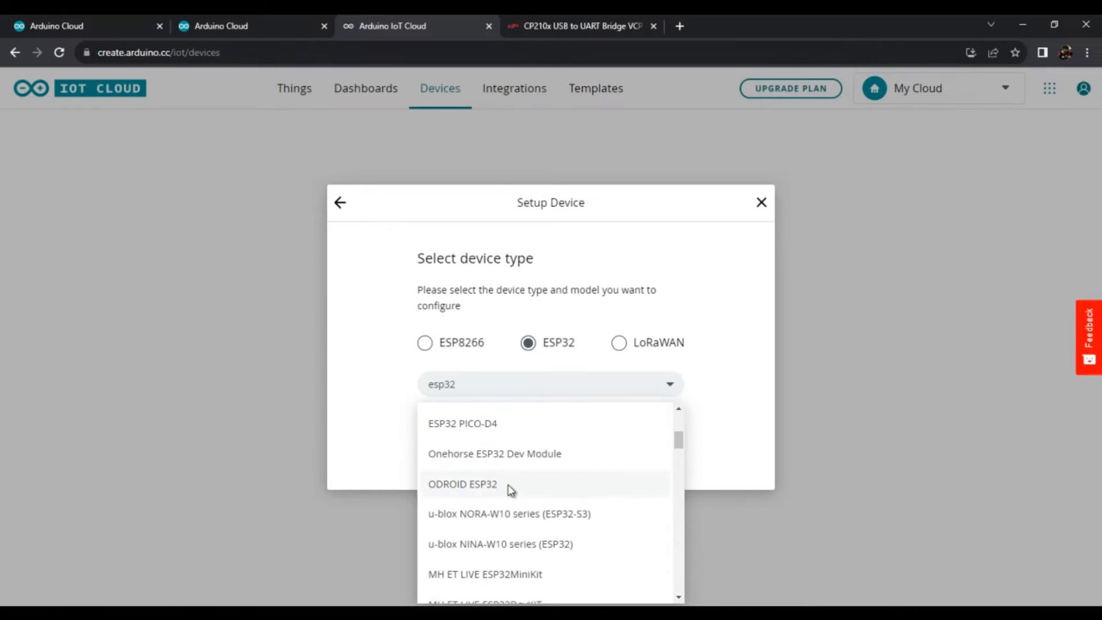
scroll(508, 480, down, 5)
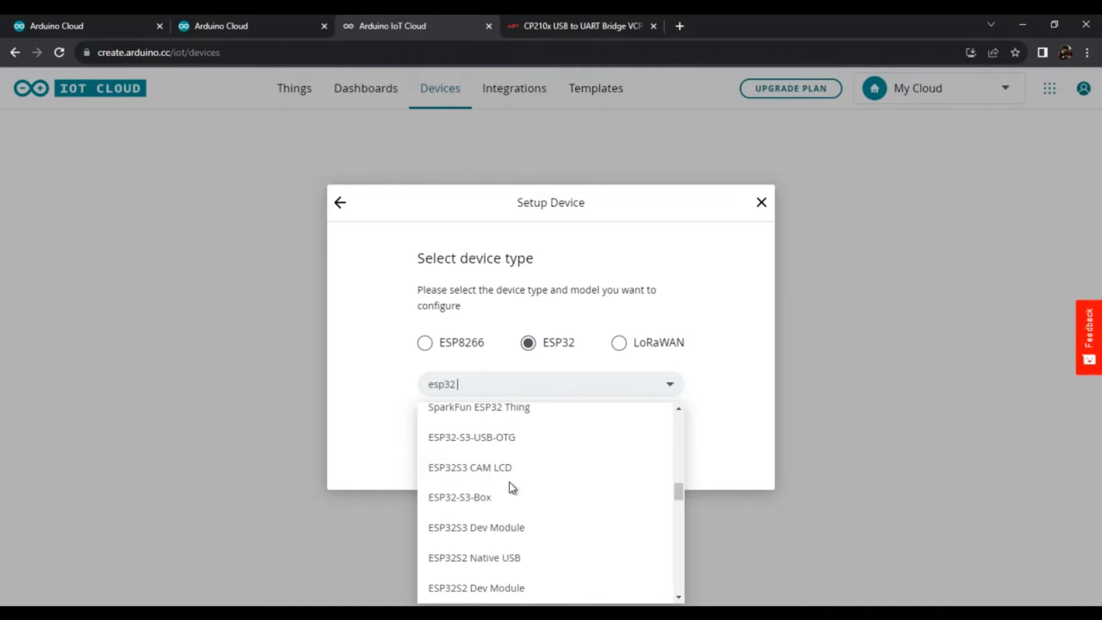
scroll(484, 518, down, 1)
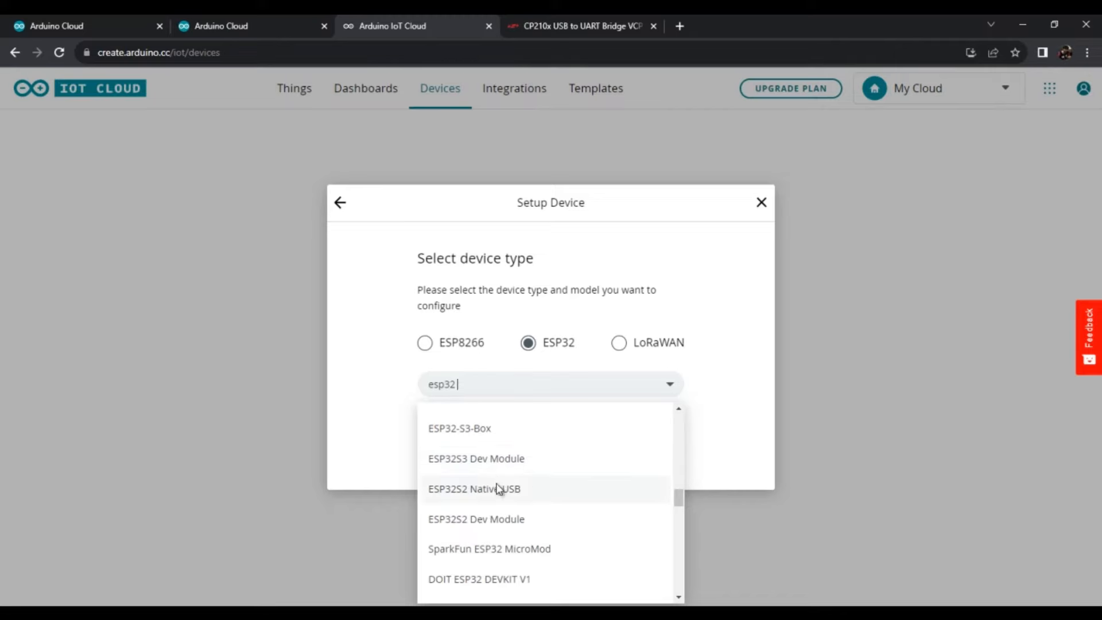
scroll(496, 504, down, 5)
scroll(495, 493, down, 3)
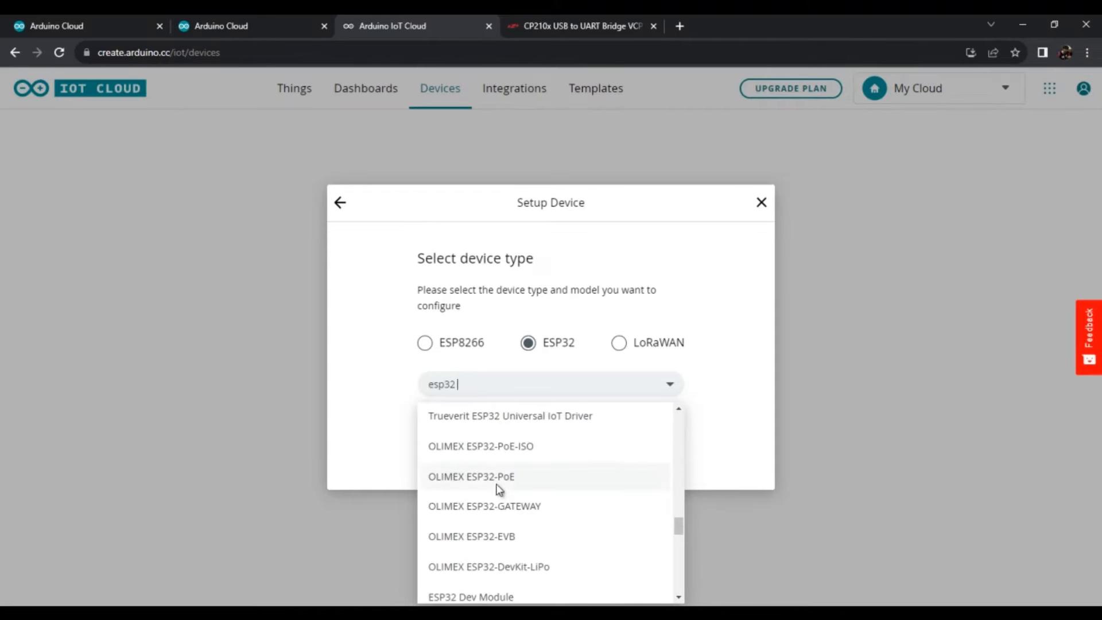
scroll(495, 486, up, 5)
scroll(492, 470, up, 6)
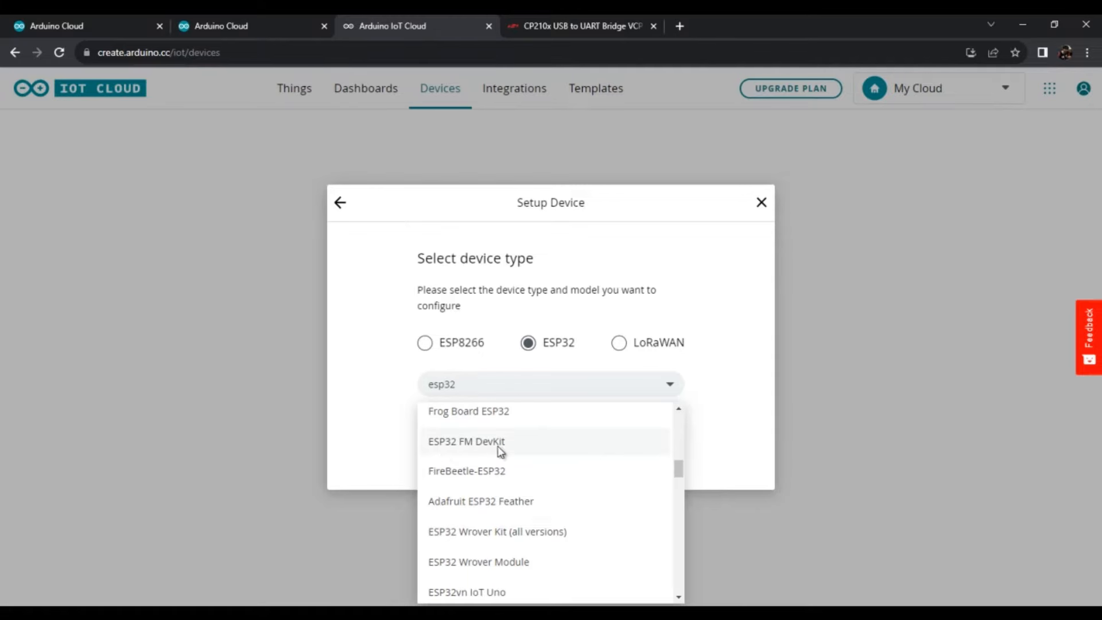
text(d)
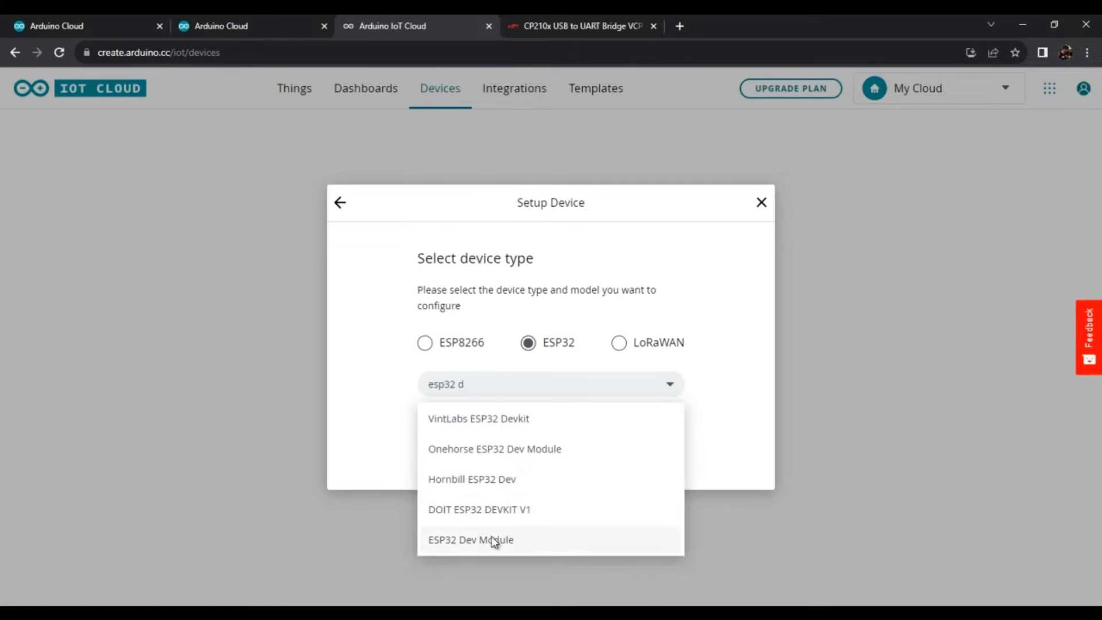
click(465, 546)
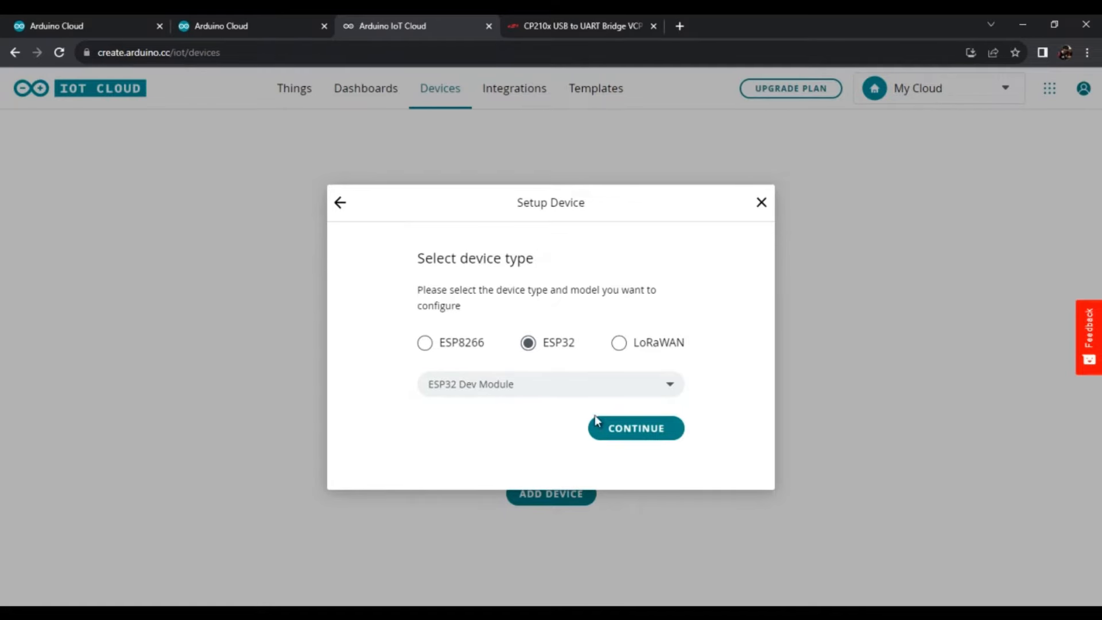
click(637, 434)
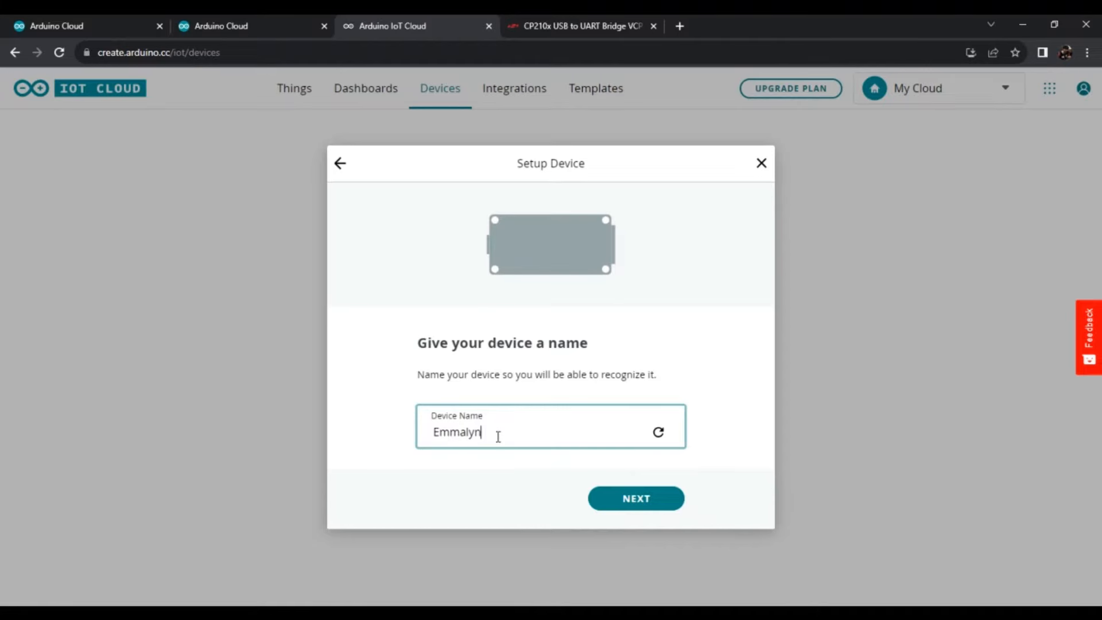
- Name the device SmartSwitch and proceed to its credentials
double_click(456, 434)
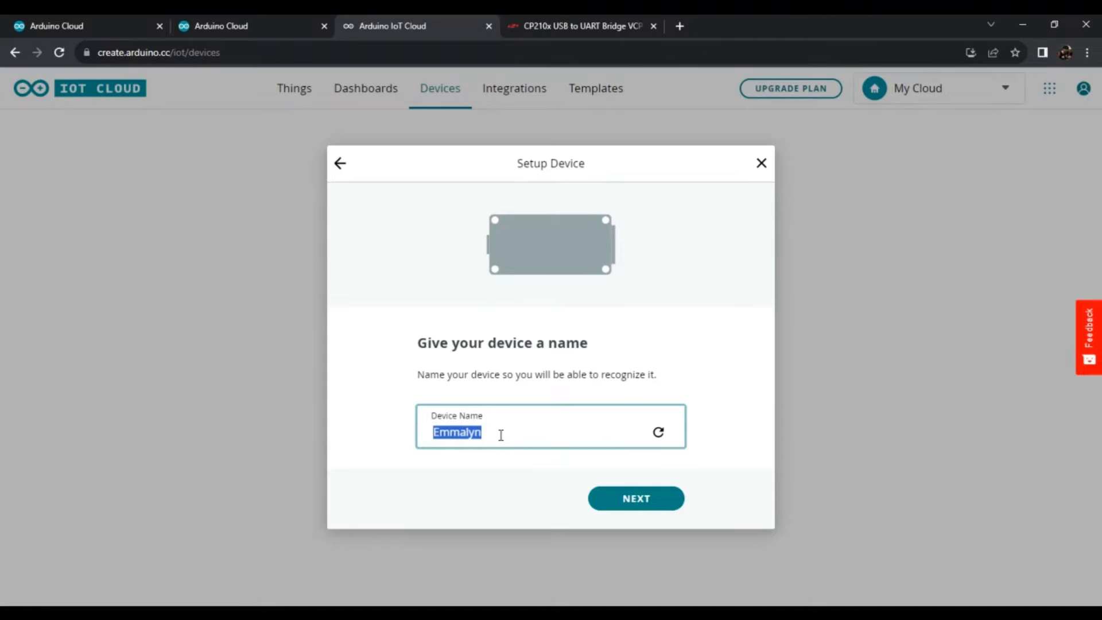
text(SmartSwitch)
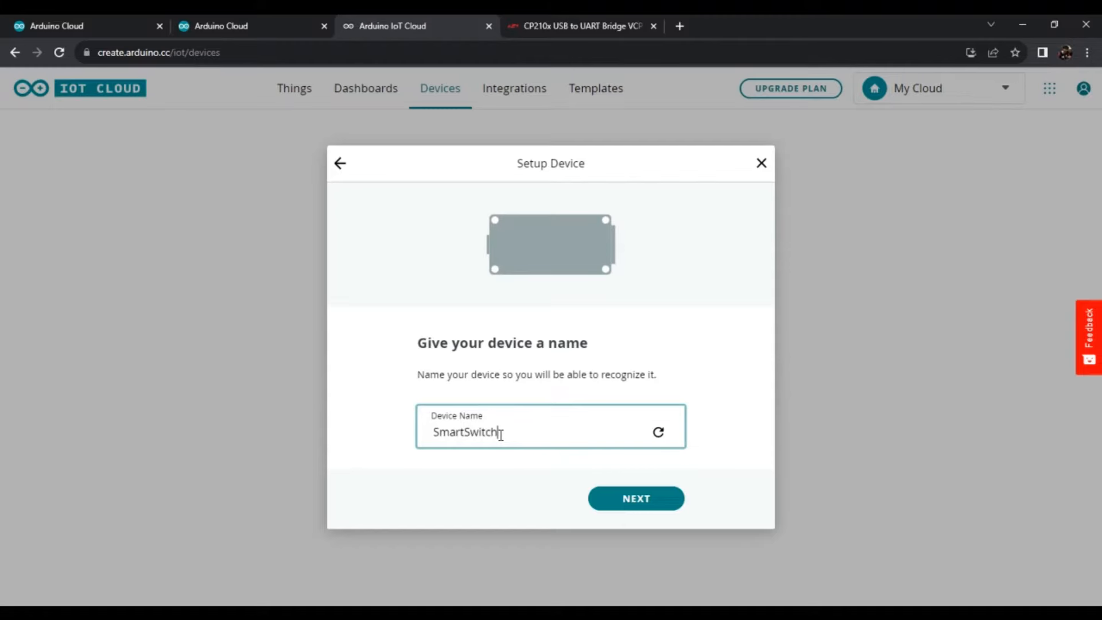
click(634, 498)
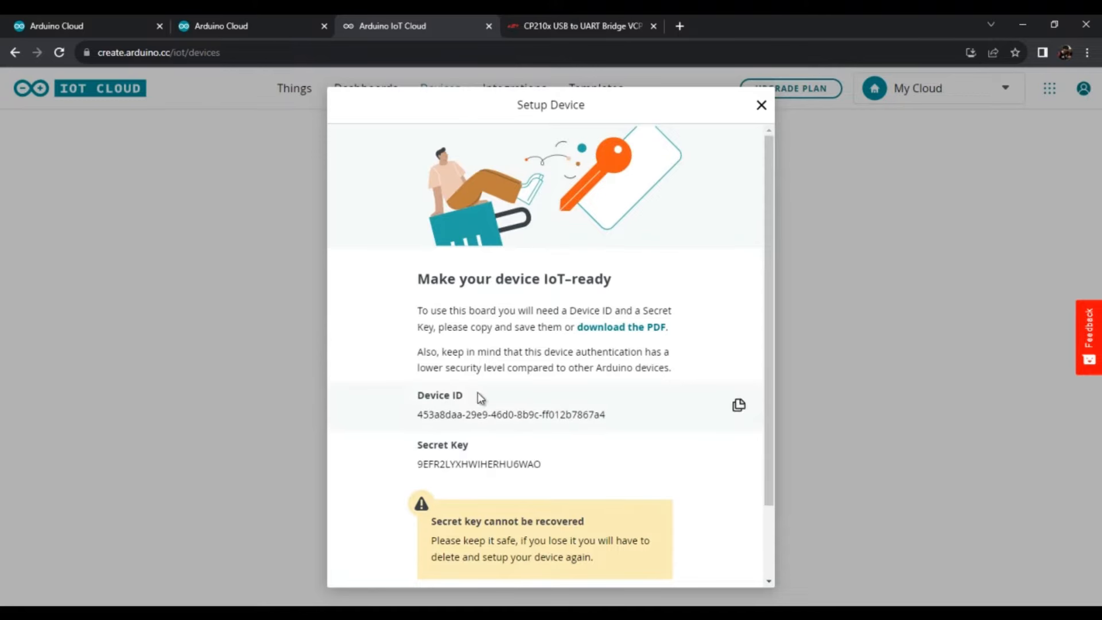
- Copy the device's secret key and download the PDF containing the device ID and secret key
scroll(516, 390, down, 2)
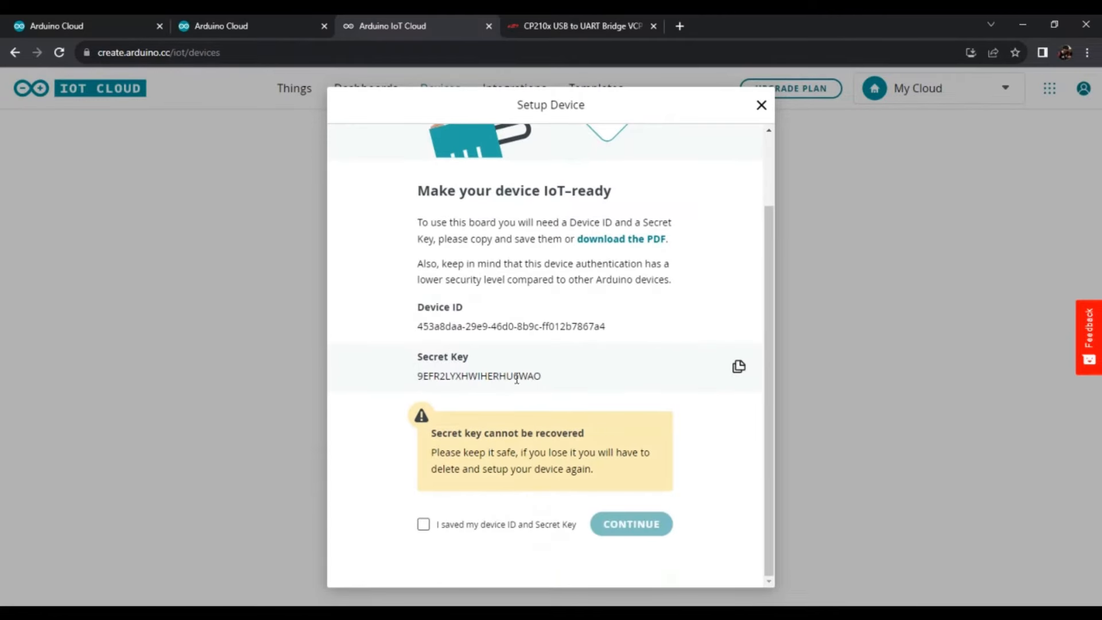
click(739, 368)
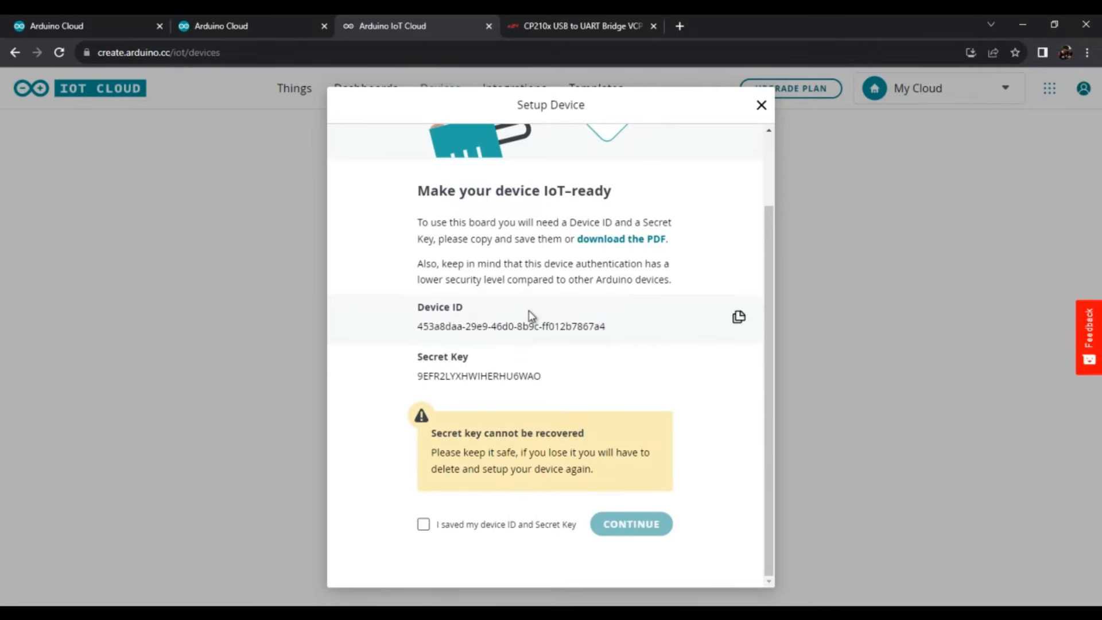
click(623, 244)
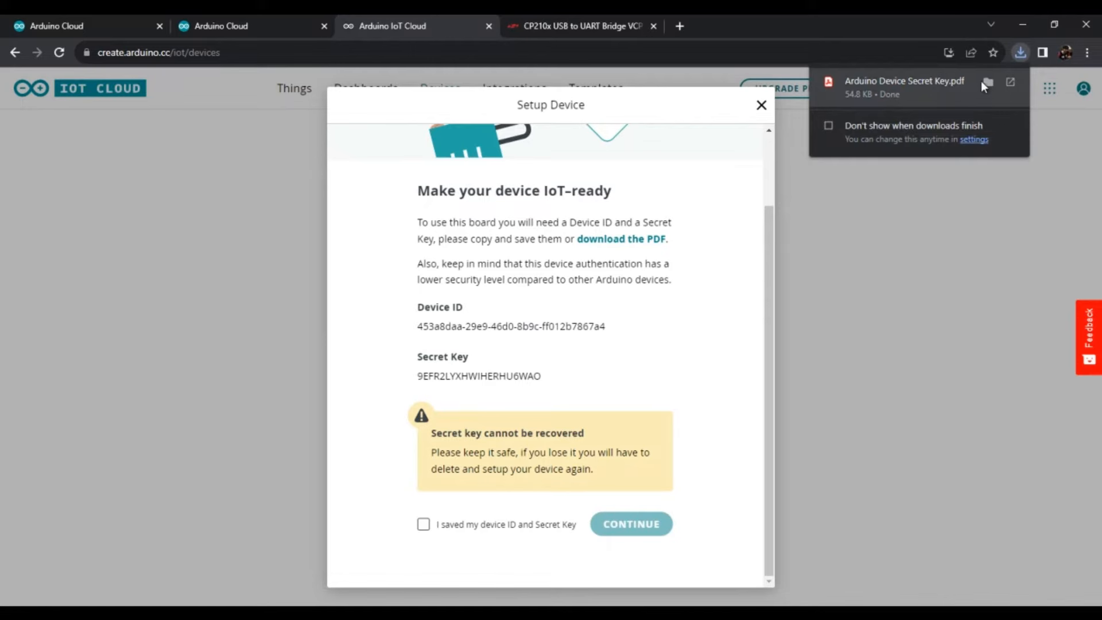
- Confirm that the device ID and secret key are saved and finish the SmartSwitch device setup
click(423, 525)
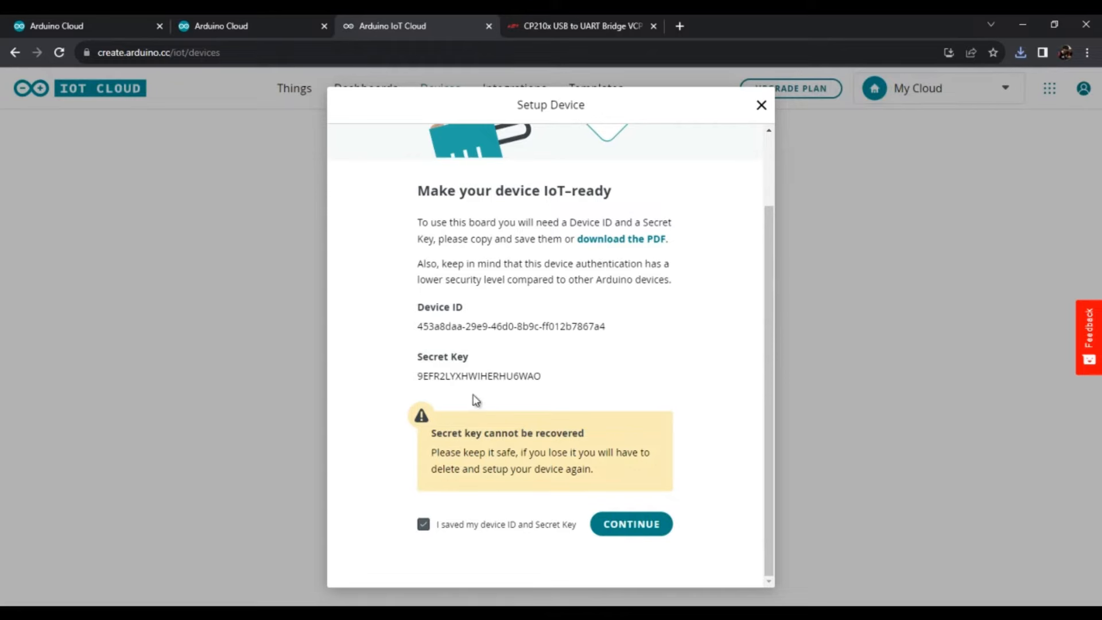
click(647, 535)
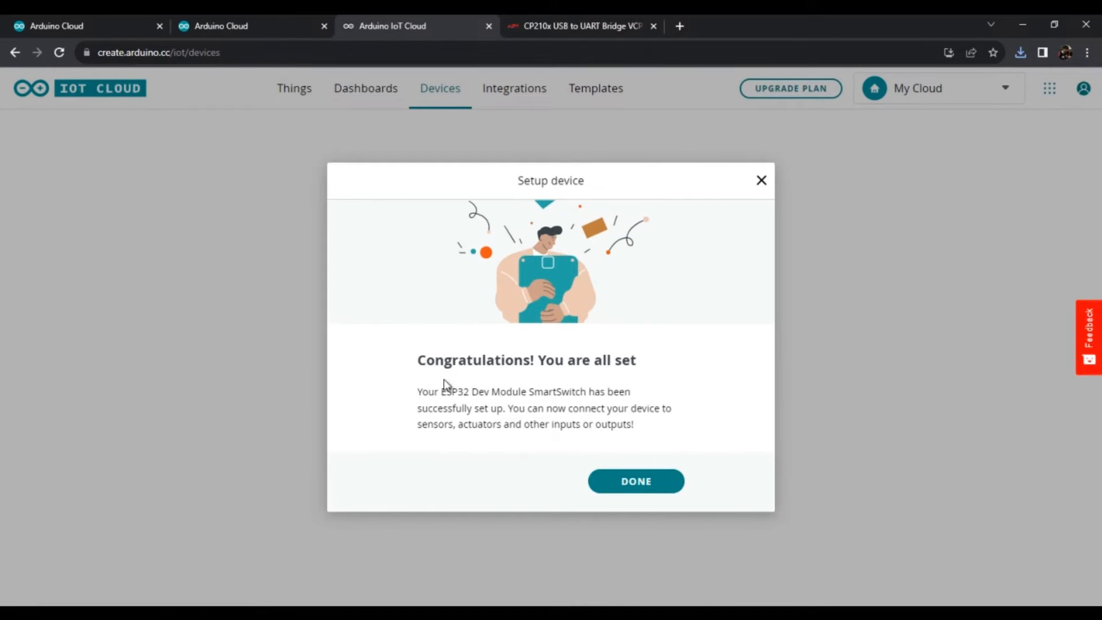
drag(419, 360, 578, 423)
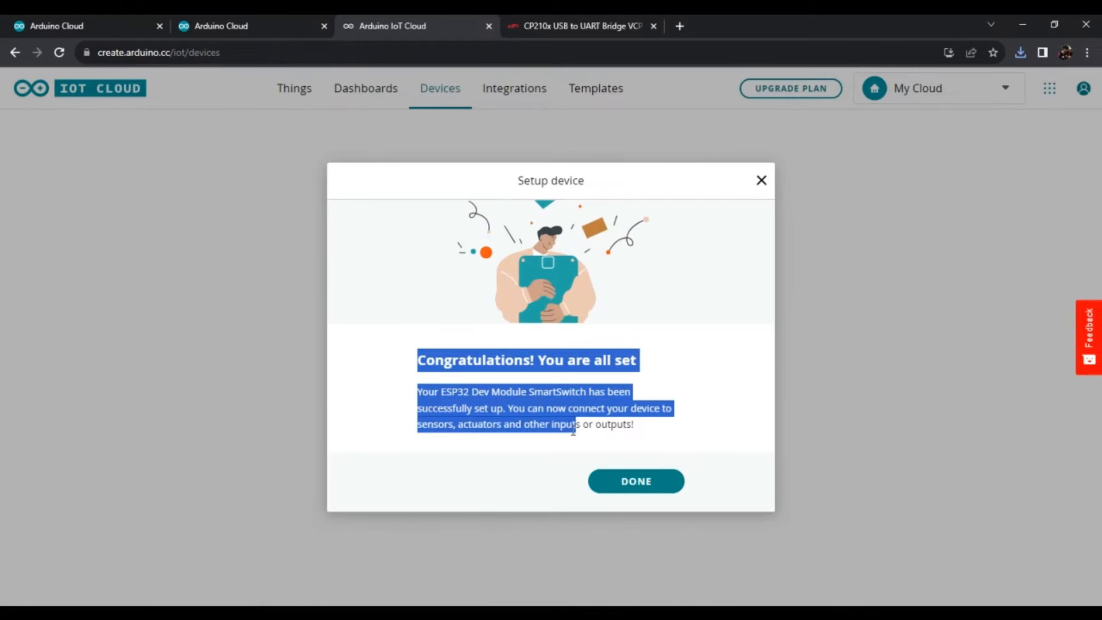
click(574, 429)
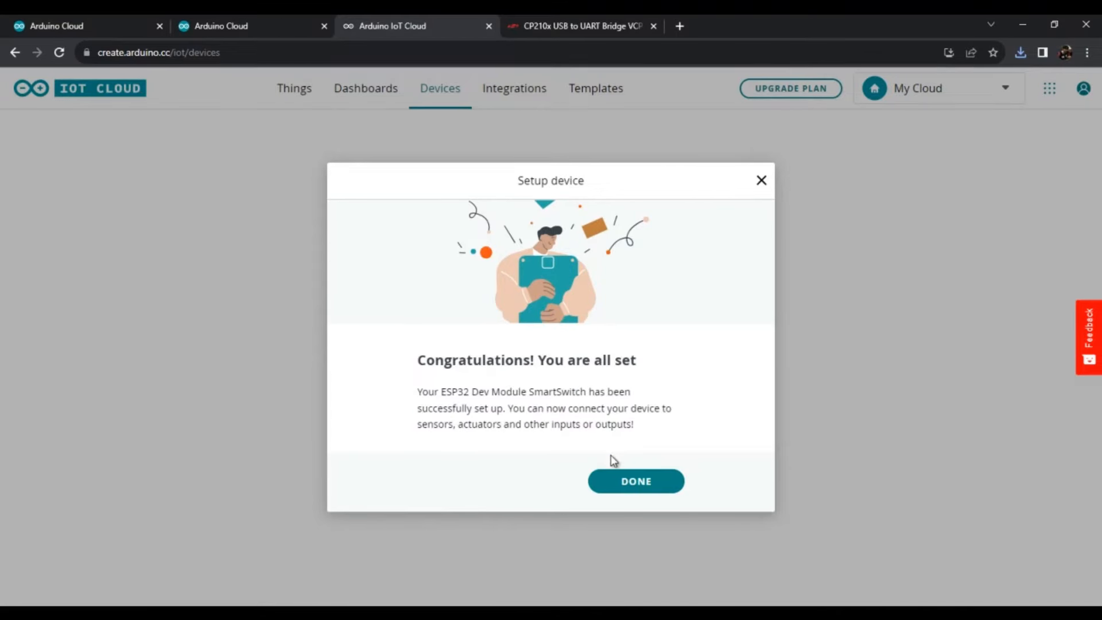
click(625, 482)
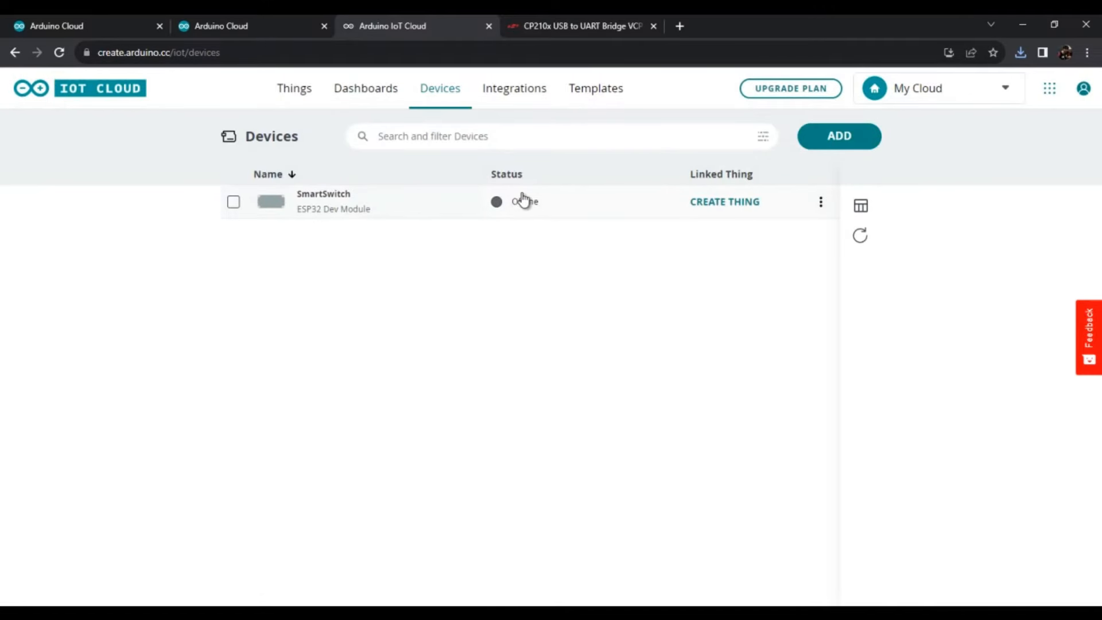
- Examine the SmartSwitch device's information, including its connection type, status and associated Thing, and close it
mouse_move(534, 209)
click(500, 204)
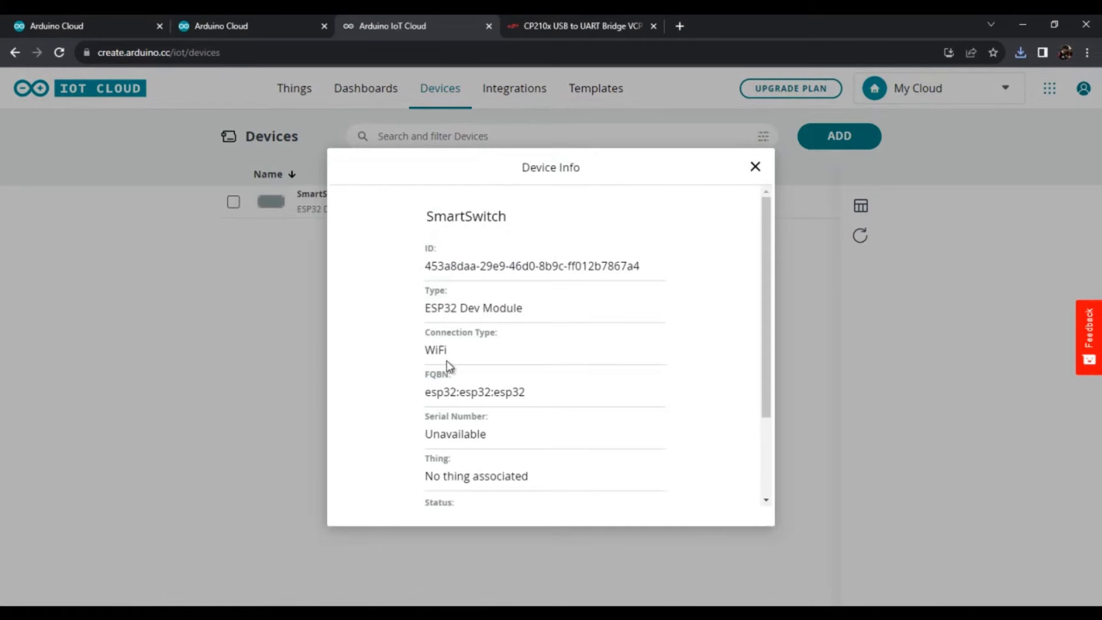
scroll(446, 361, down, 2)
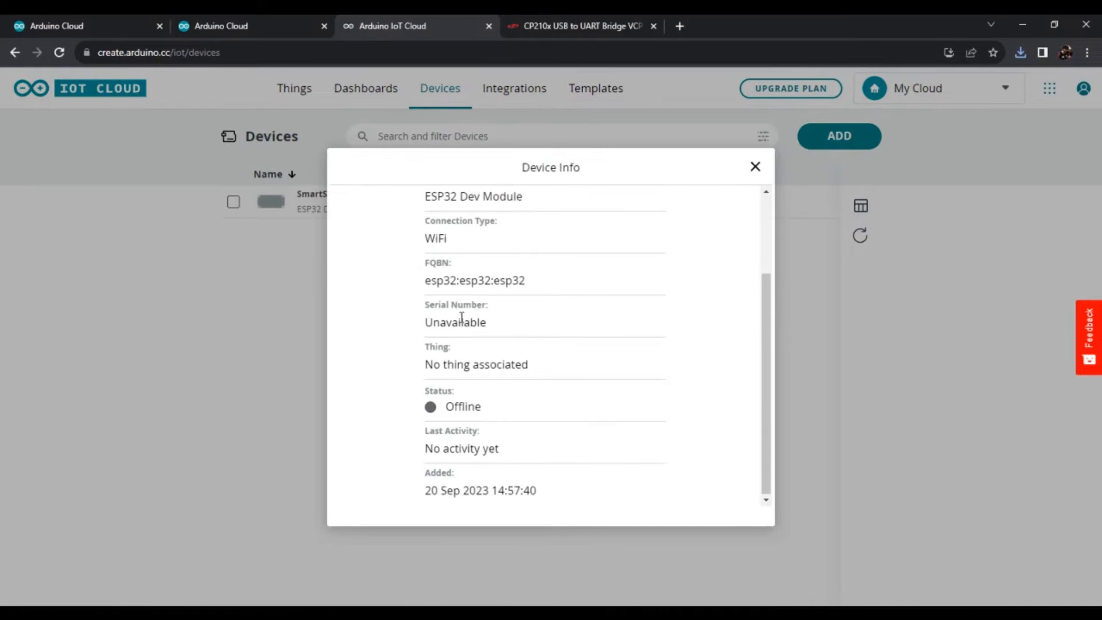
click(756, 166)
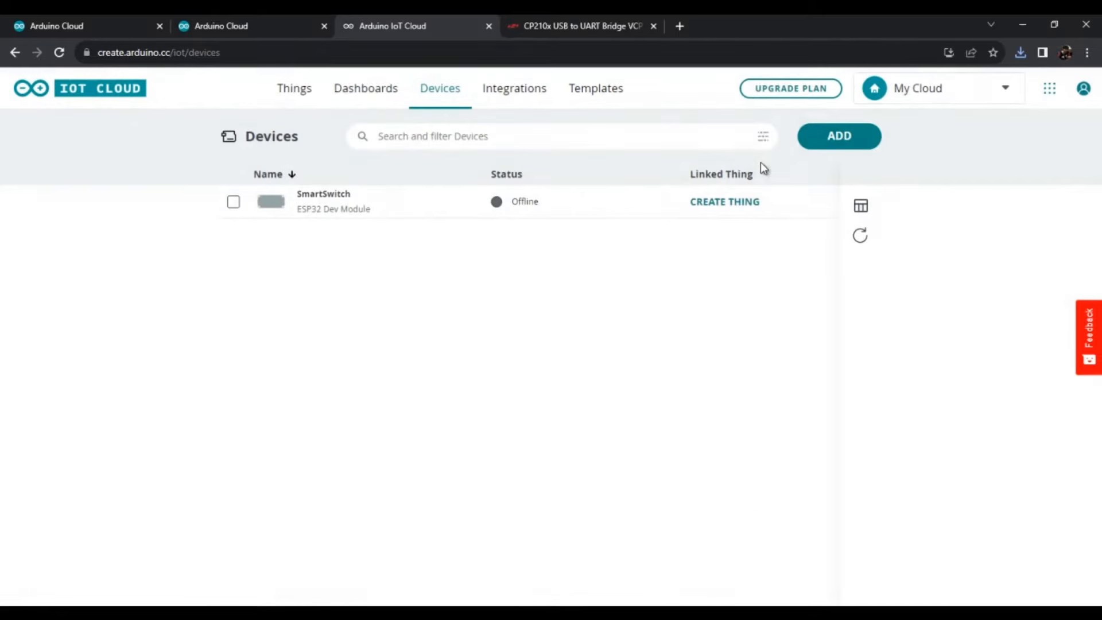
click(290, 99)
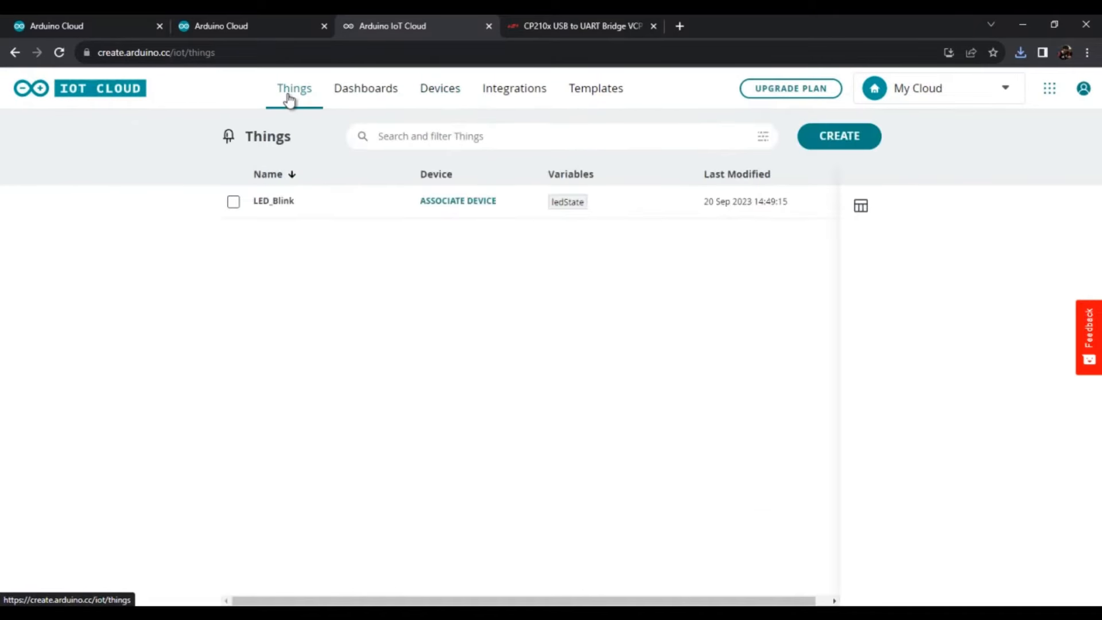
click(461, 202)
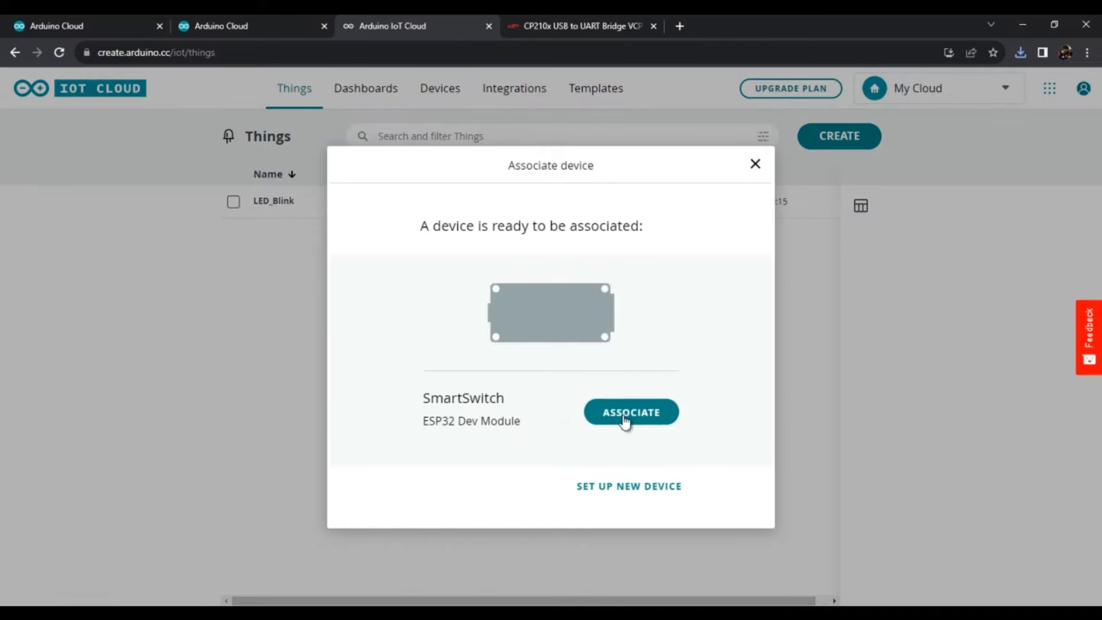
click(755, 165)
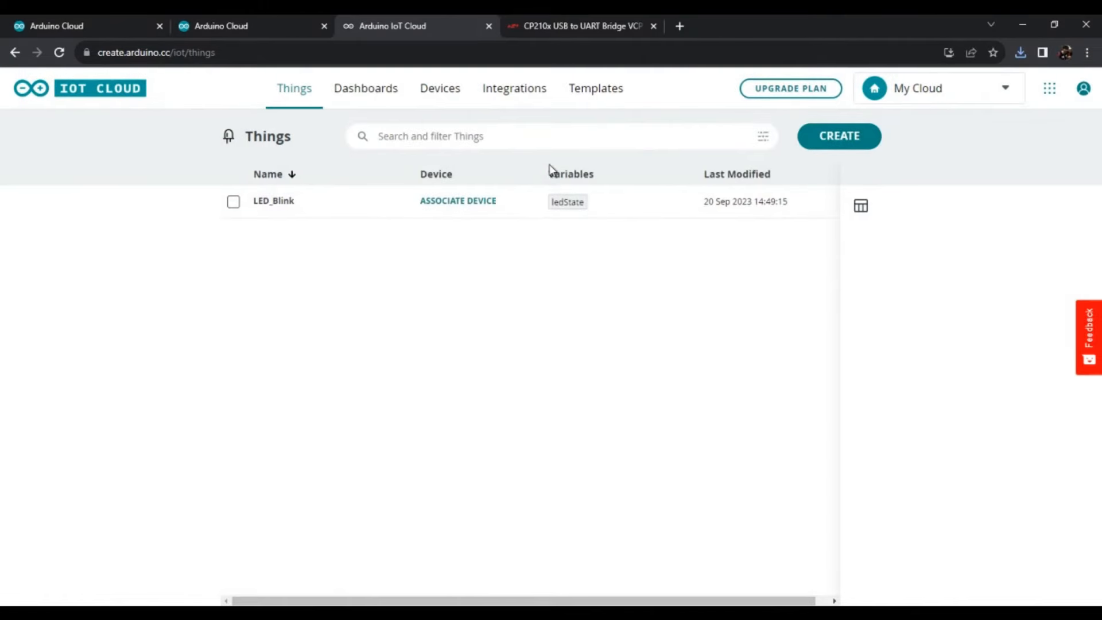
- Return to the Devices page and review the SmartSwitch entry's details, checking its Thing association, status and last activity
click(440, 87)
click(594, 216)
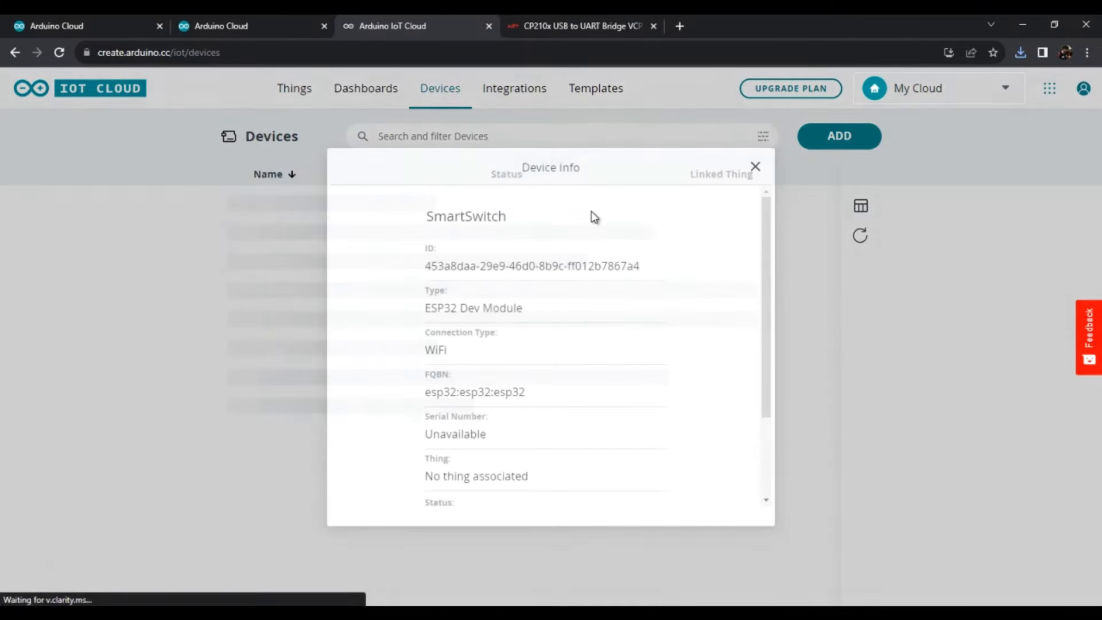
scroll(467, 322, down, 2)
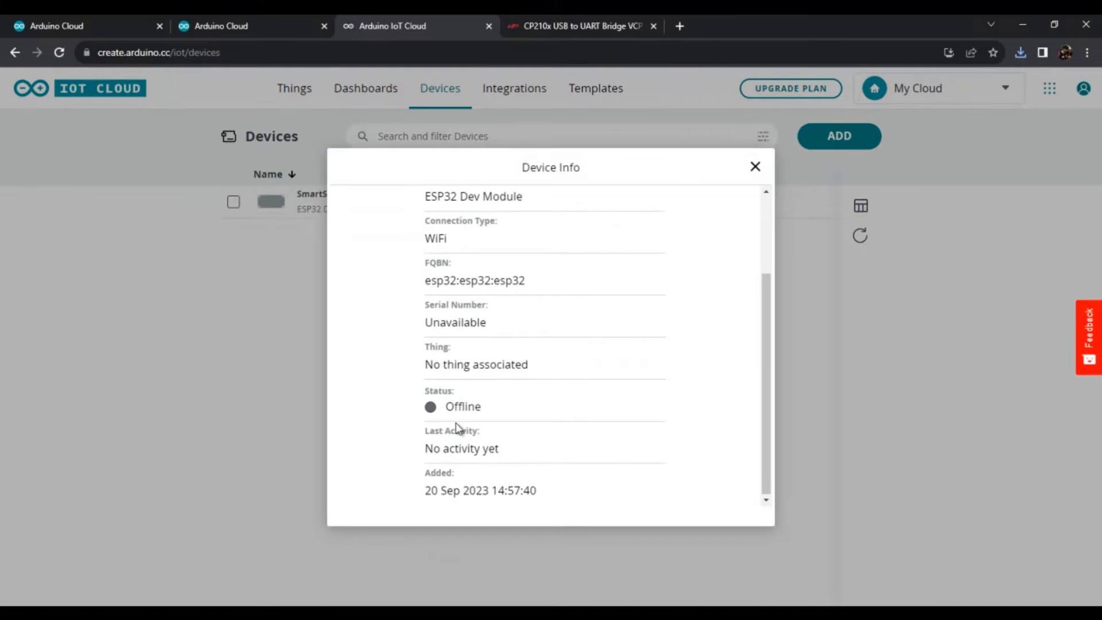
click(755, 166)
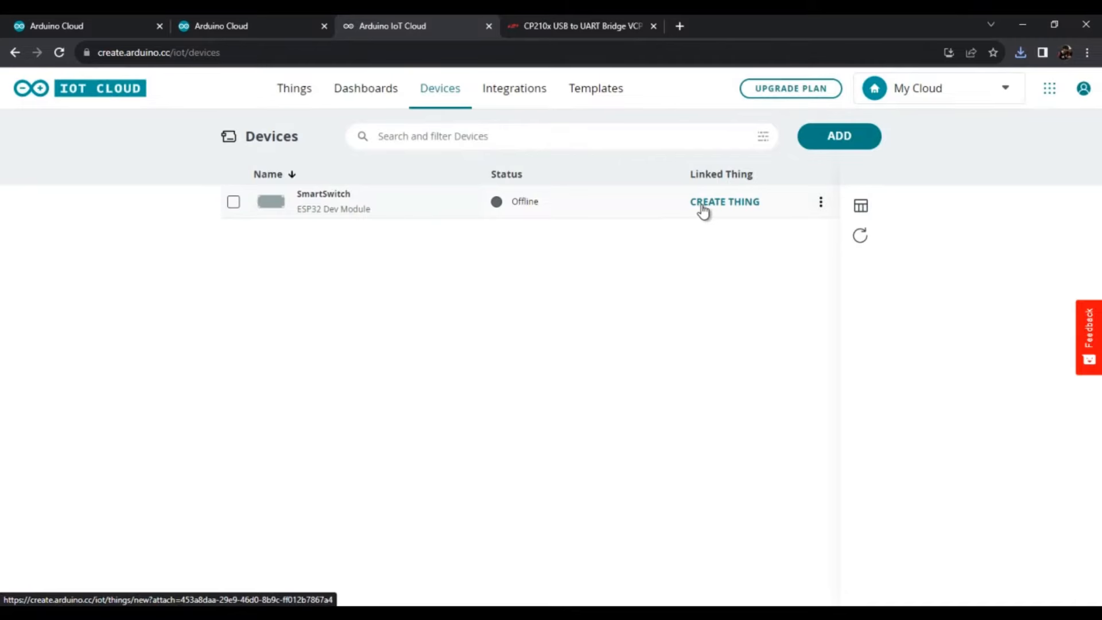
click(543, 210)
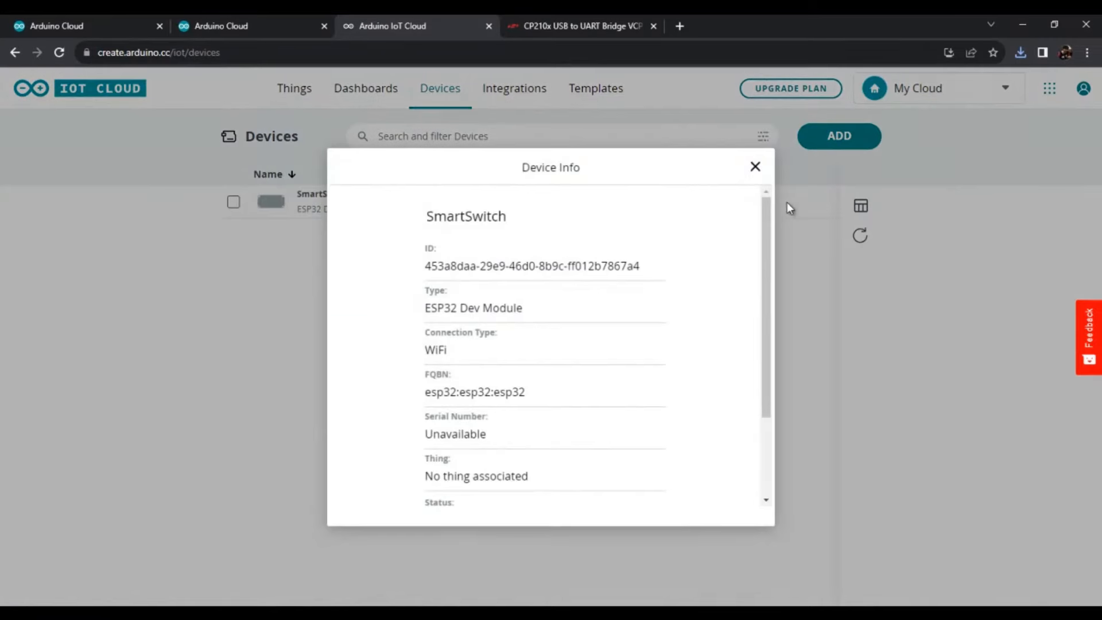
click(755, 167)
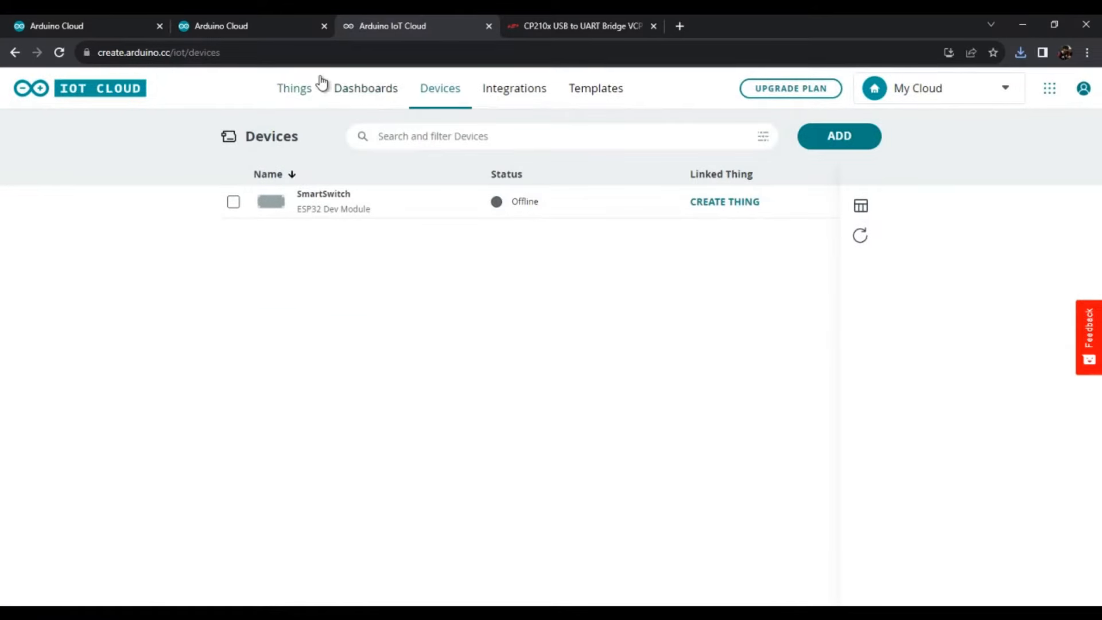
click(395, 209)
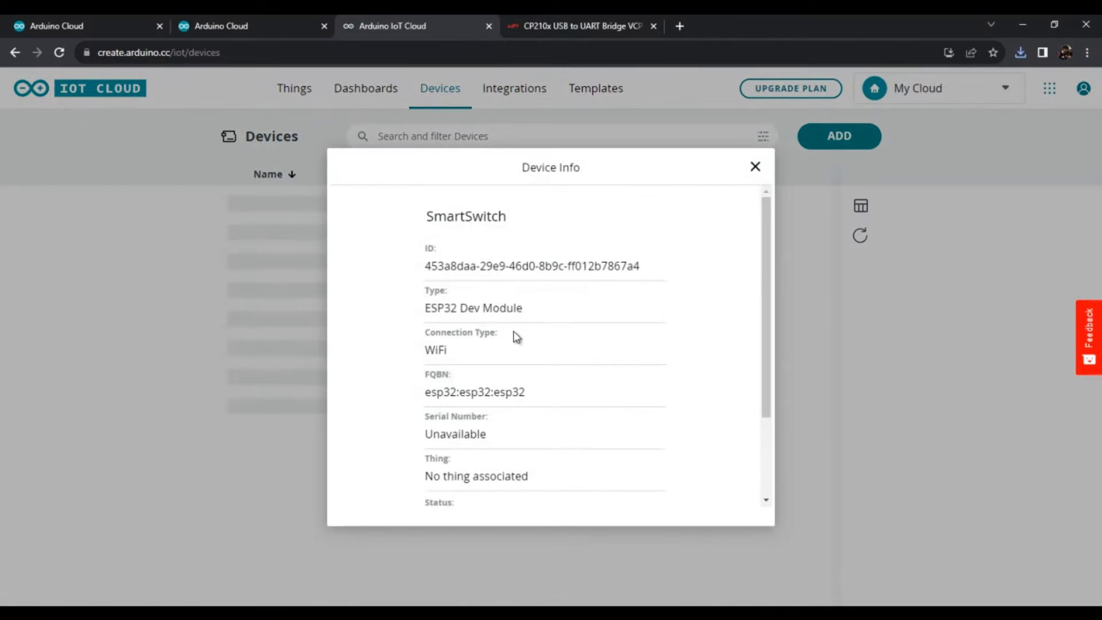
scroll(515, 338, down, 2)
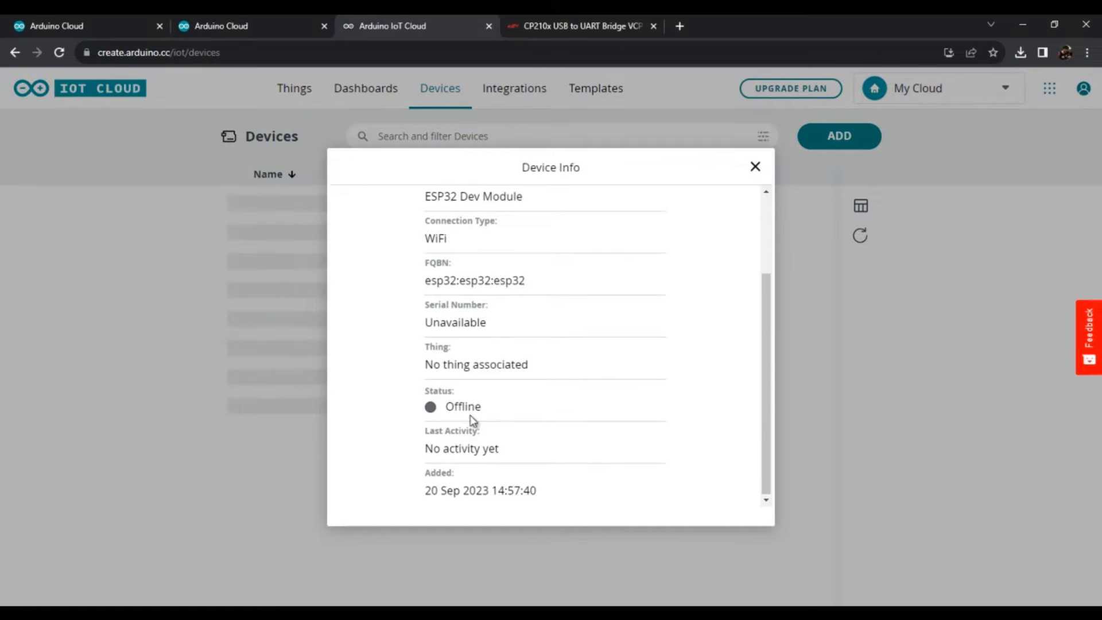
click(755, 167)
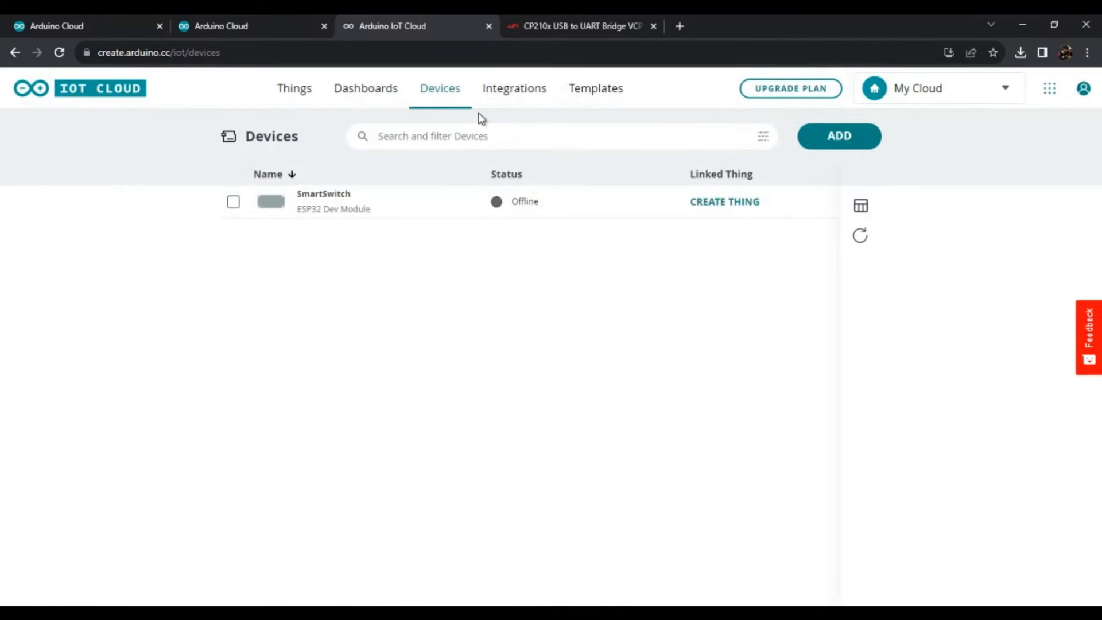
- Go to the Things list and associate the SmartSwitch device with the LED_Blink Thing
click(297, 94)
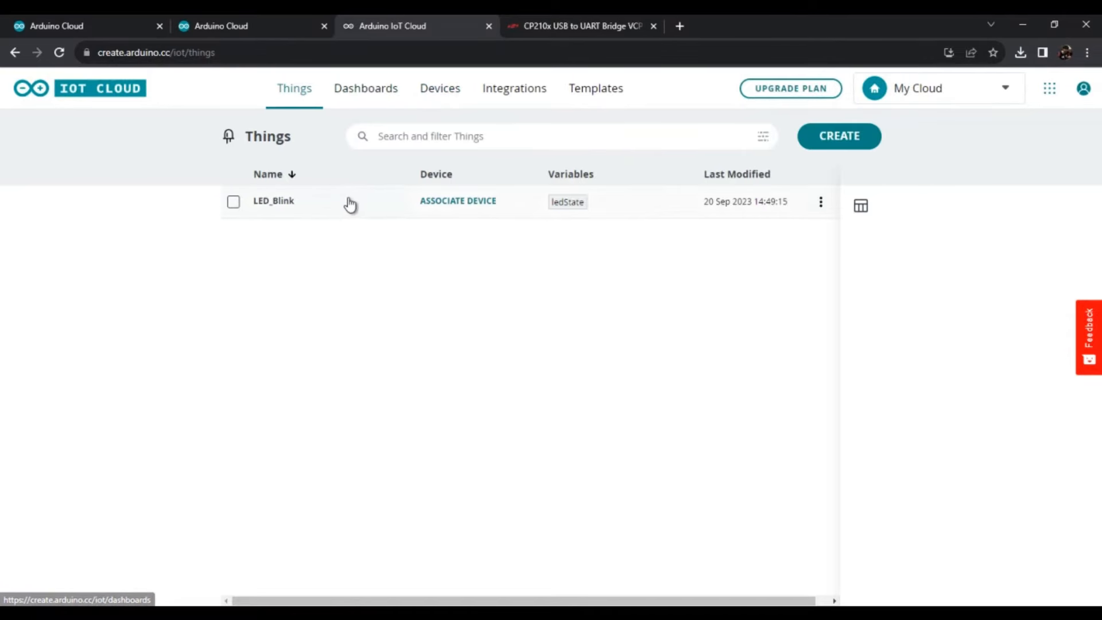
click(449, 204)
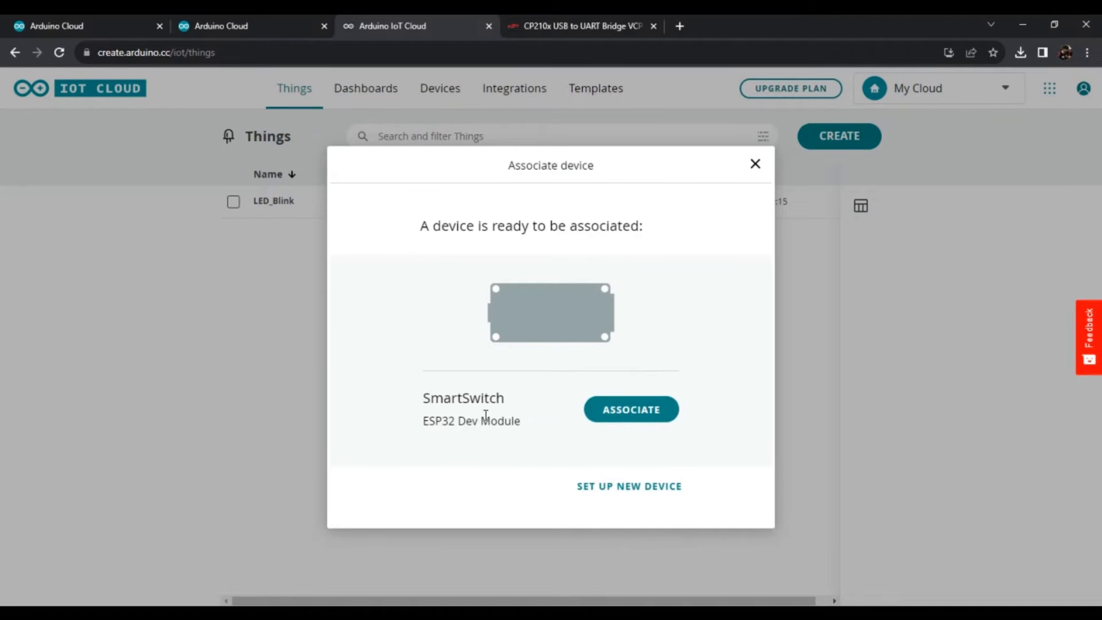
drag(474, 396, 443, 397)
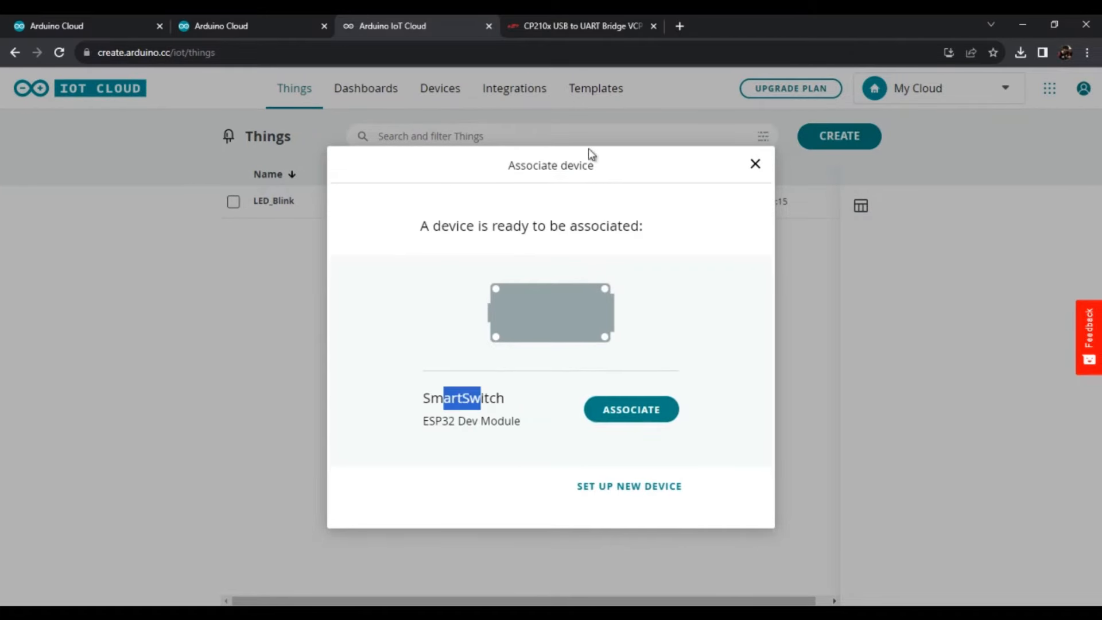
click(752, 164)
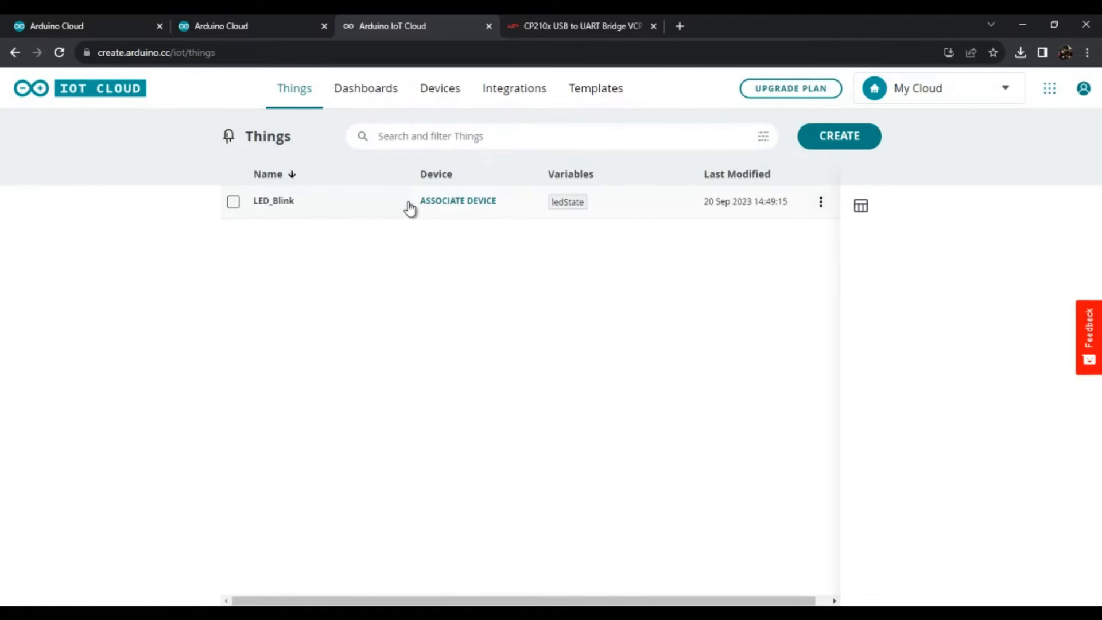
click(459, 202)
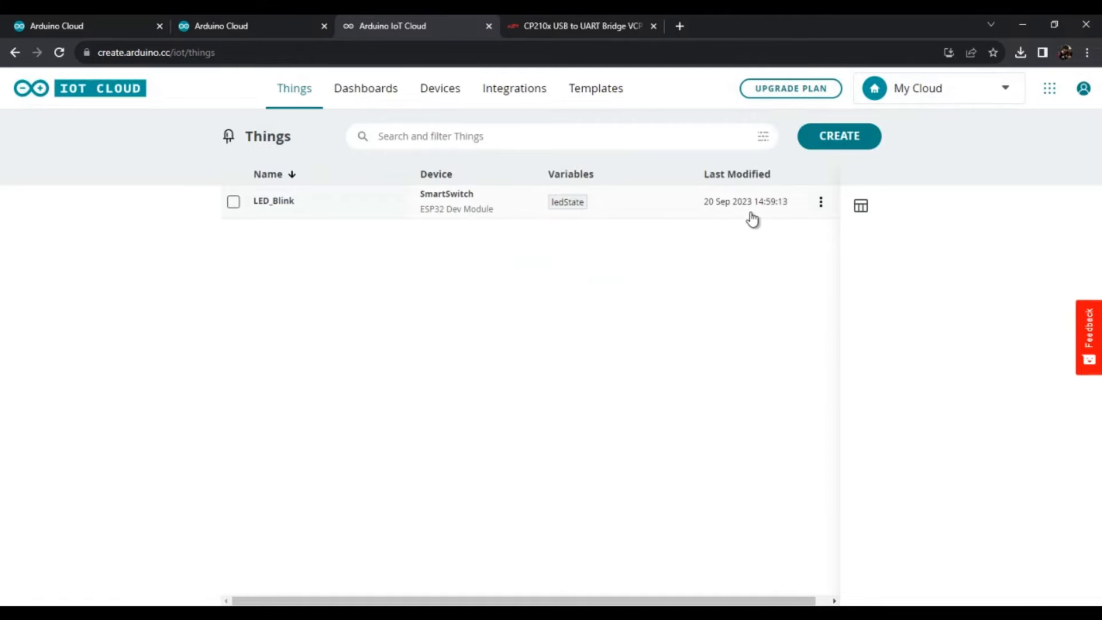
- Open the LED_Blink Thing's setup and start configuring the network for its associated device
click(494, 205)
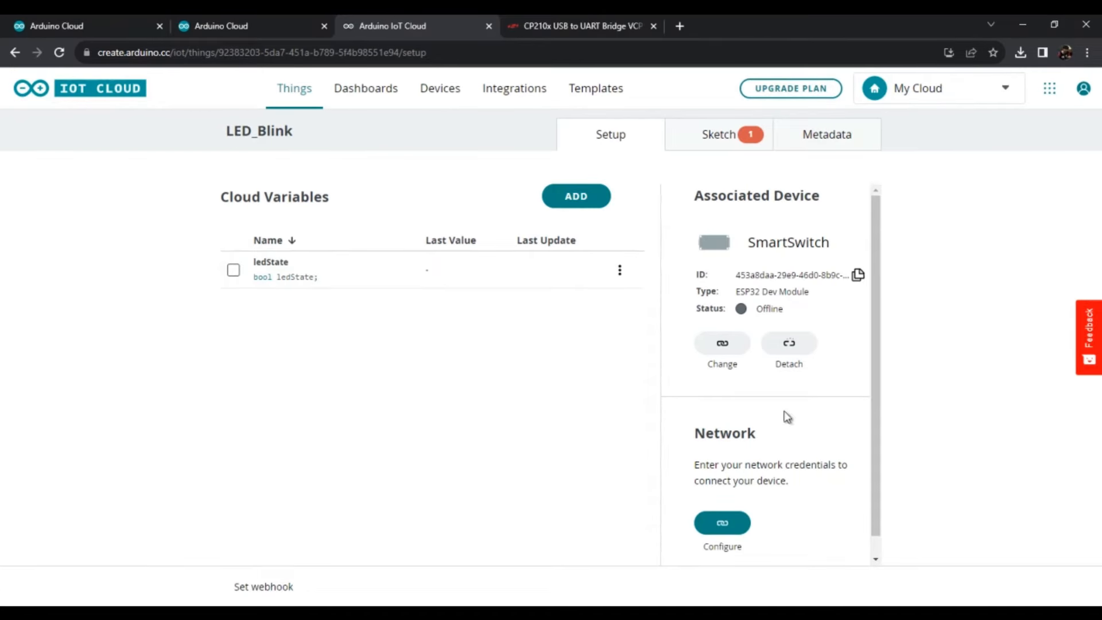
scroll(769, 436, down, 1)
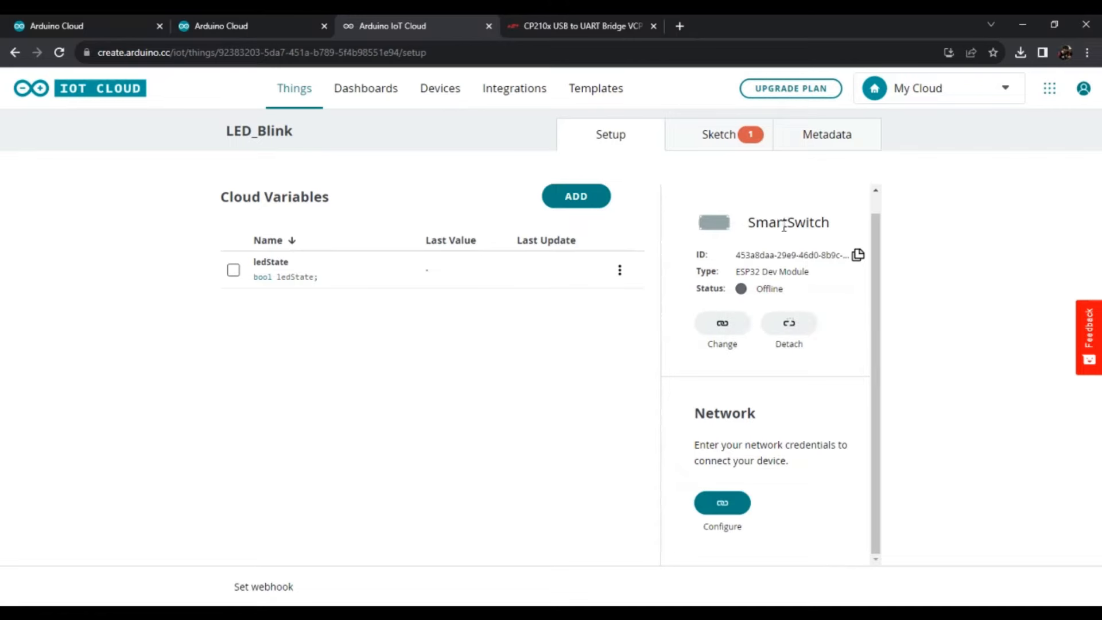
mouse_move(783, 313)
mouse_move(763, 297)
click(720, 508)
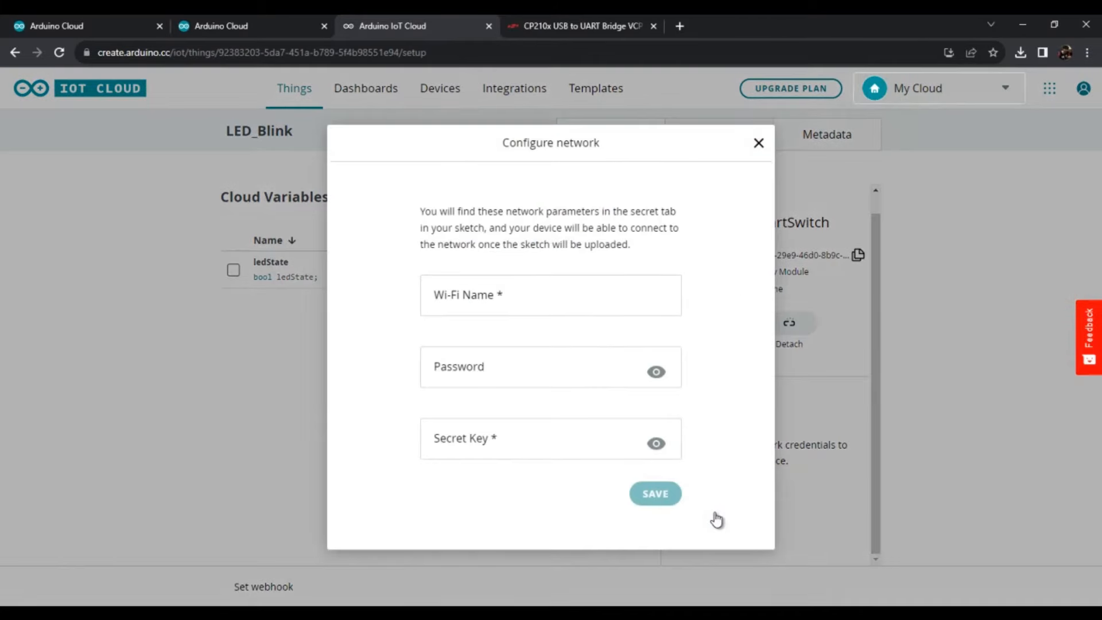
- Set the network's Wi-Fi name to TECNO SPARK 10 5G
click(485, 297)
click(677, 269)
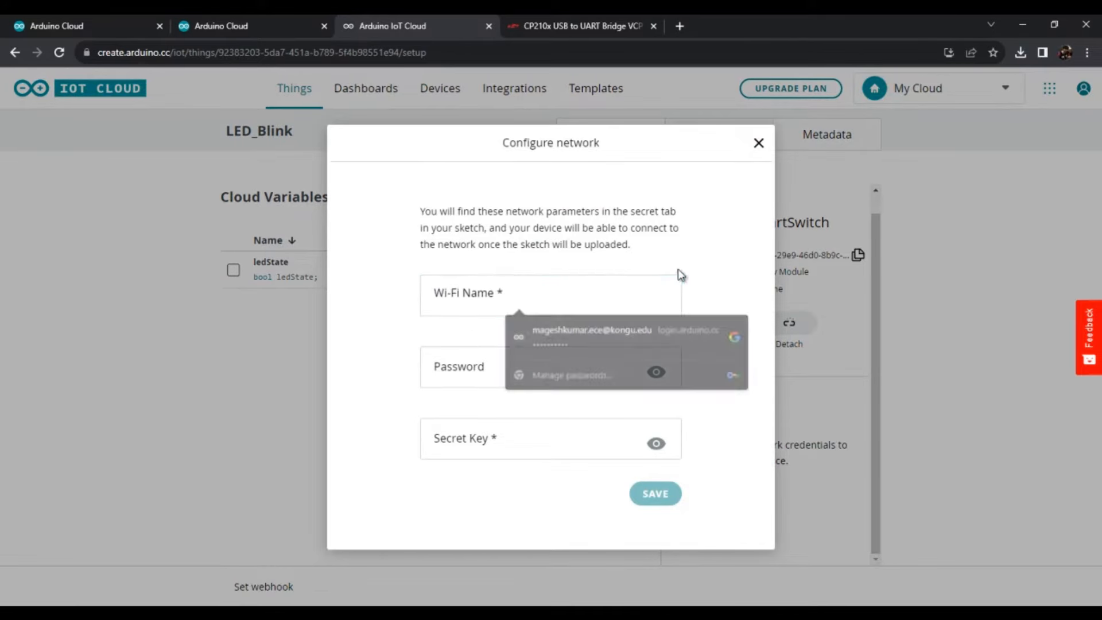
click(489, 308)
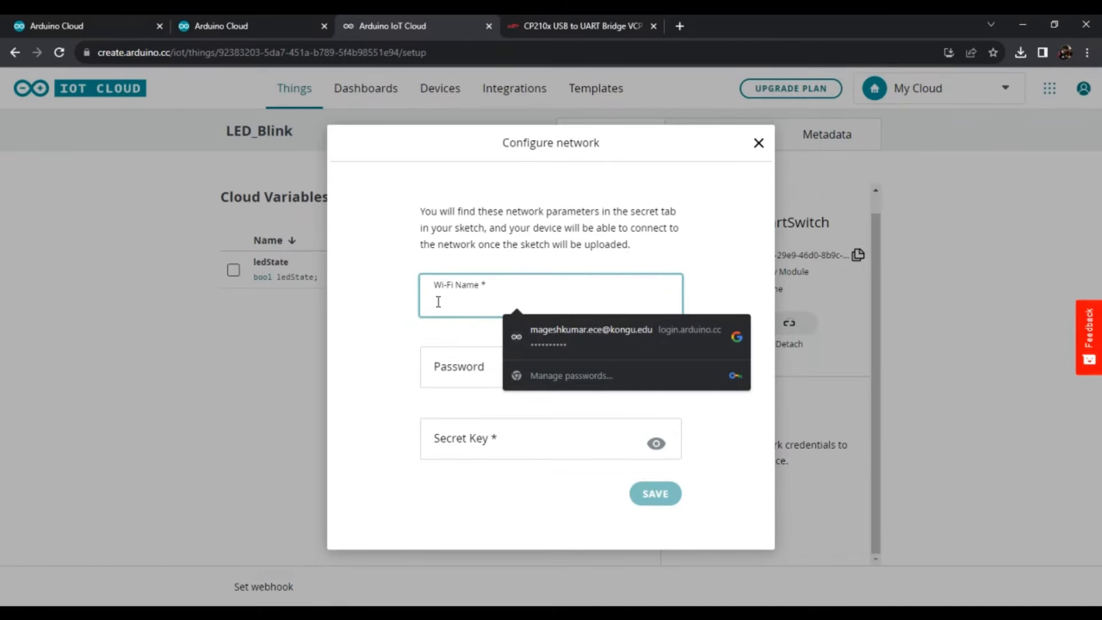
text(JECNOS)
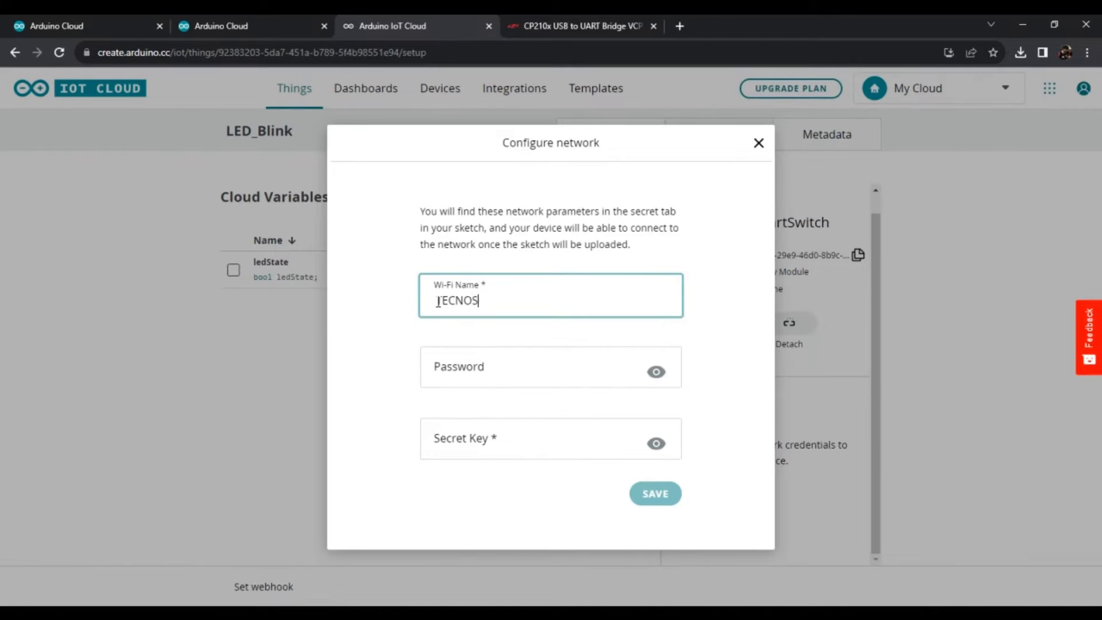
text(SPARK 10 5G)
key(Tab)
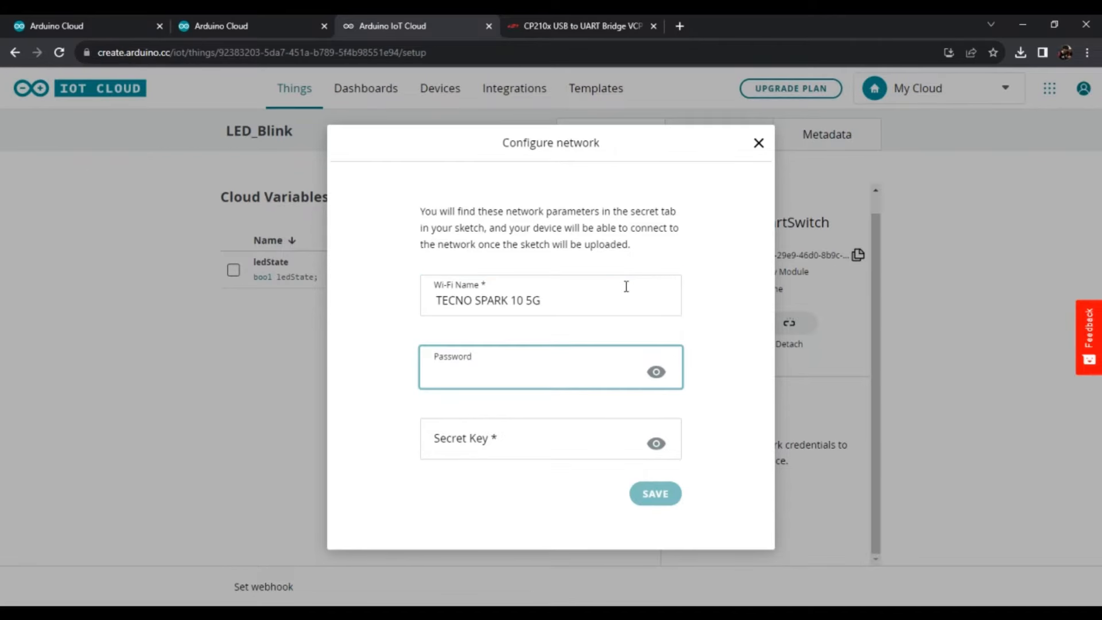
- Enter the Wi-Fi password and paste the copied device secret key into the network configuration
text(***)
click(467, 443)
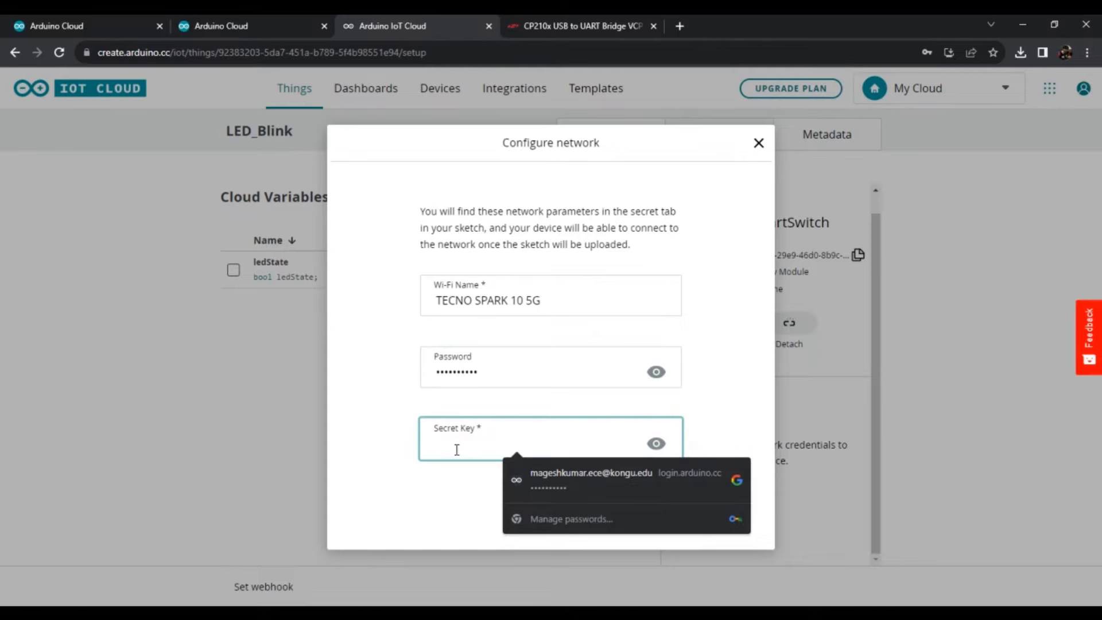
key(ctrl+v)
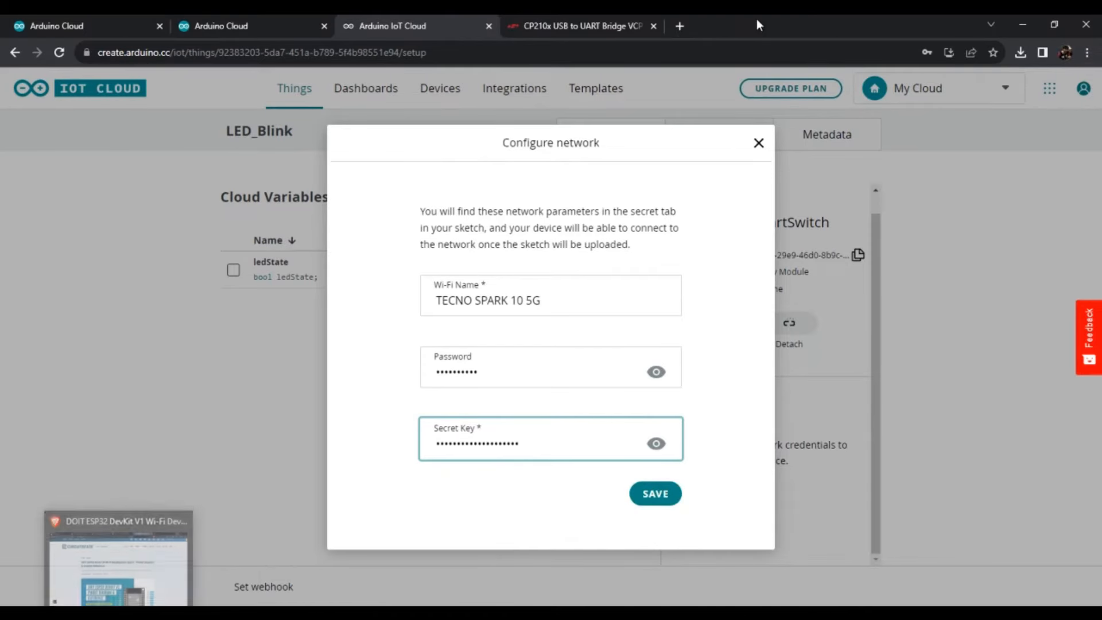
- Open the downloaded Arduino Device Secret Key.pdf and select the secret key in it
click(1023, 56)
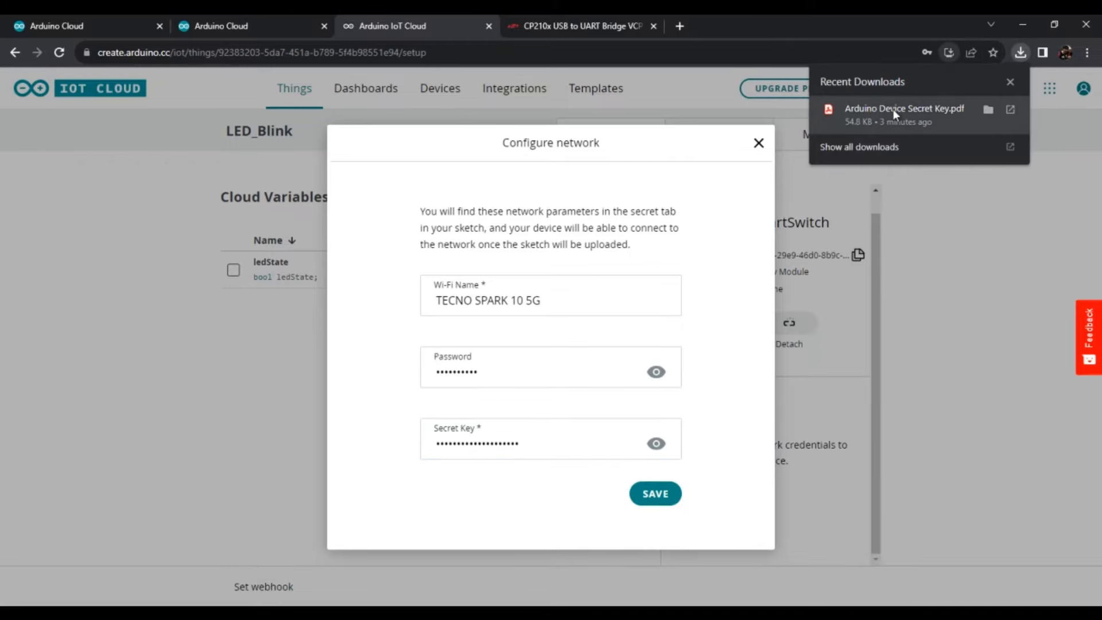
click(928, 113)
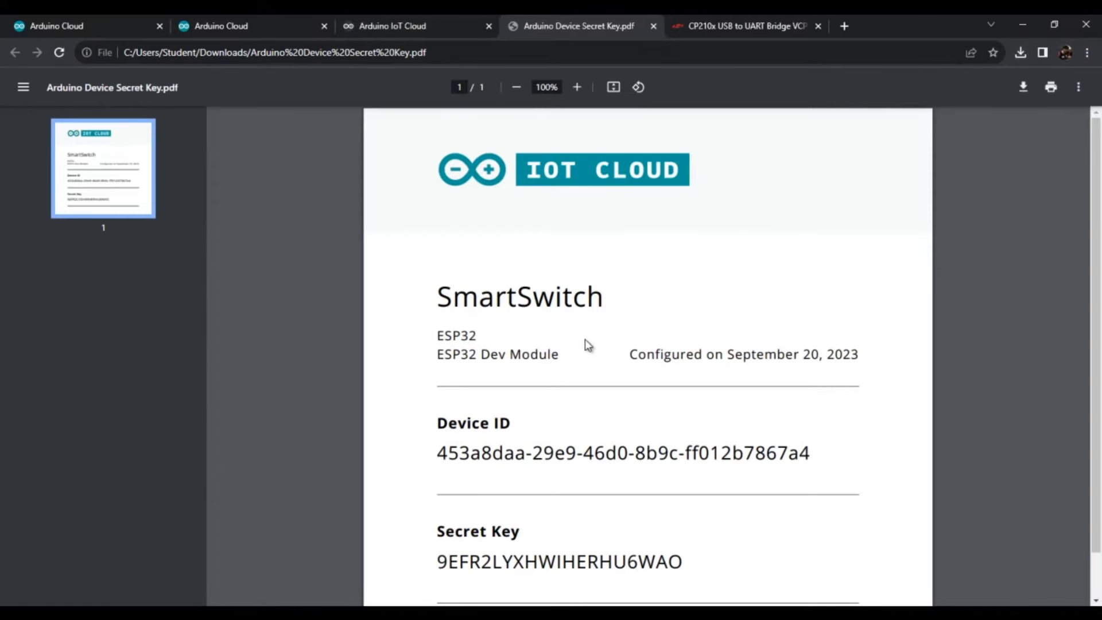
scroll(448, 494, down, 1)
drag(435, 513, 676, 498)
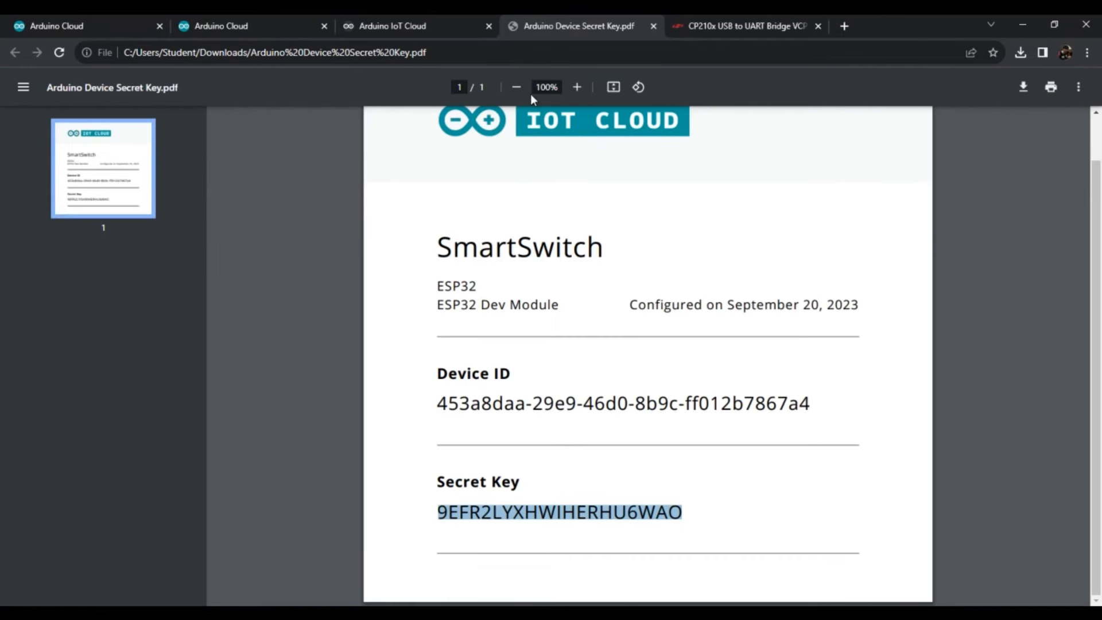
- Replace the secret key in the network configuration with the one copied from the PDF and save the network settings
click(398, 26)
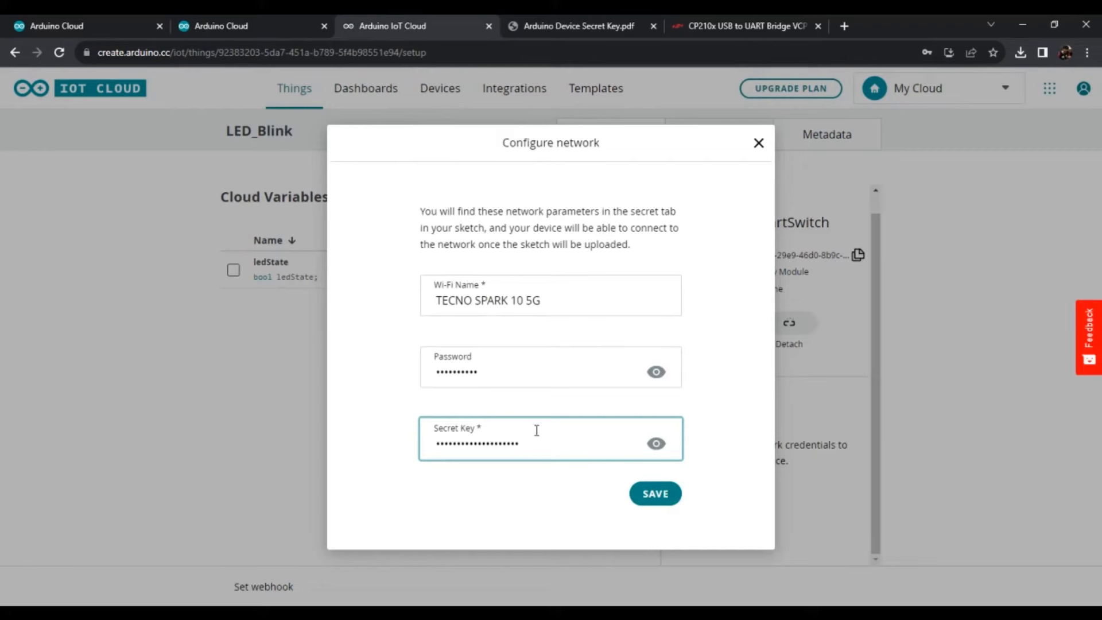
drag(532, 445, 404, 459)
key(ctrl+v)
click(654, 493)
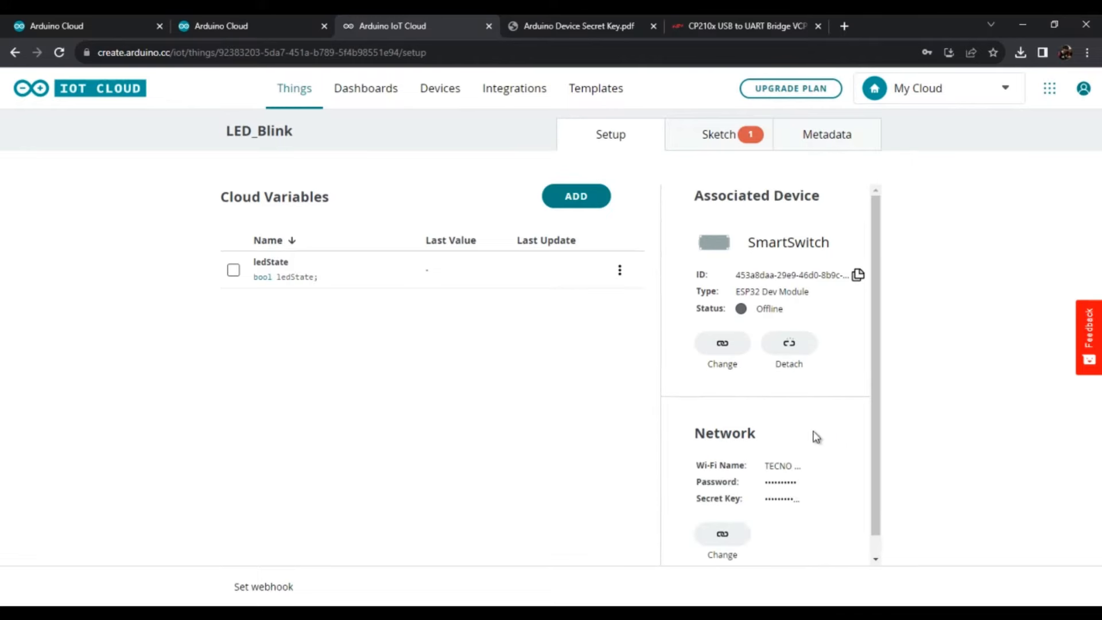
scroll(736, 476, down, 1)
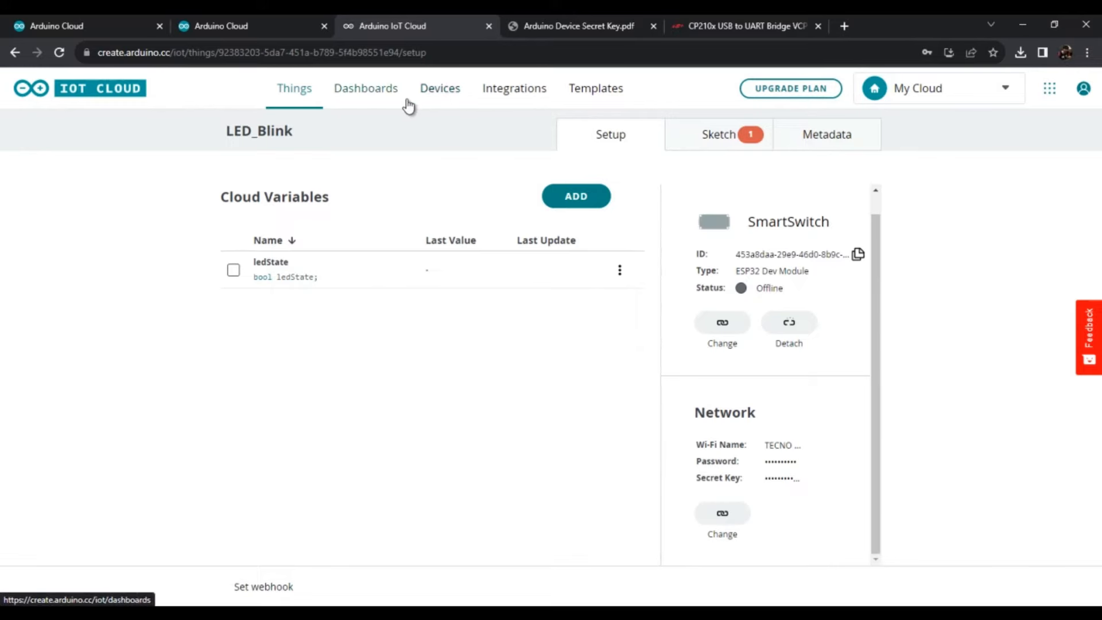
- Check the SmartSwitch's connection status and linked Thing in the device list
click(436, 96)
mouse_move(527, 208)
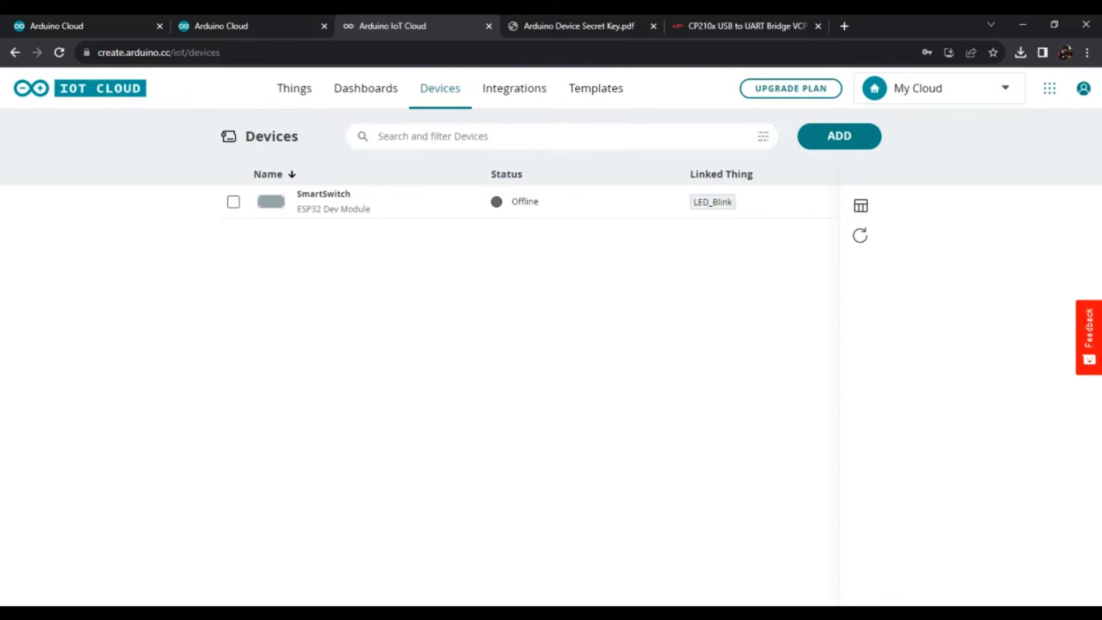
click(925, 547)
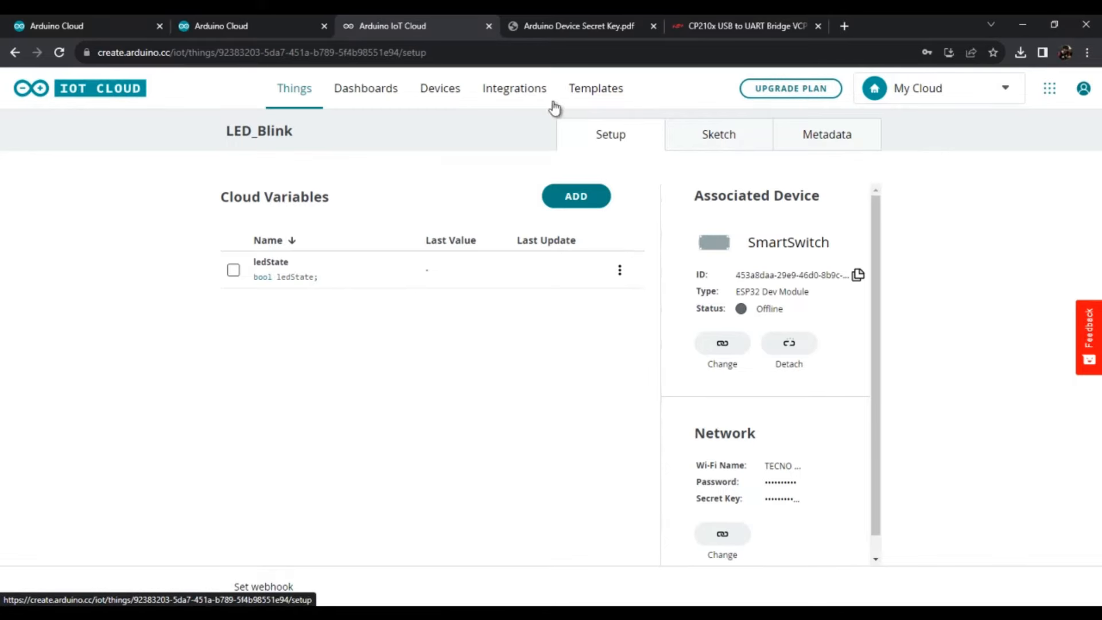
- Open myFirstDashboard and test its ledSwitch widget by toggling it on and off
click(382, 97)
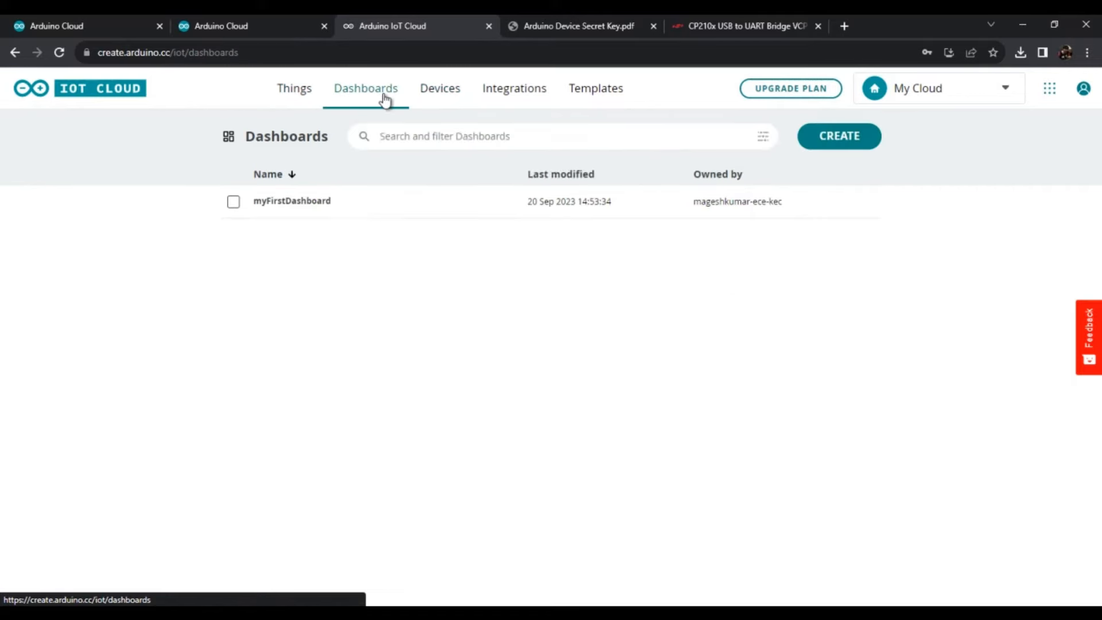
click(331, 207)
click(545, 253)
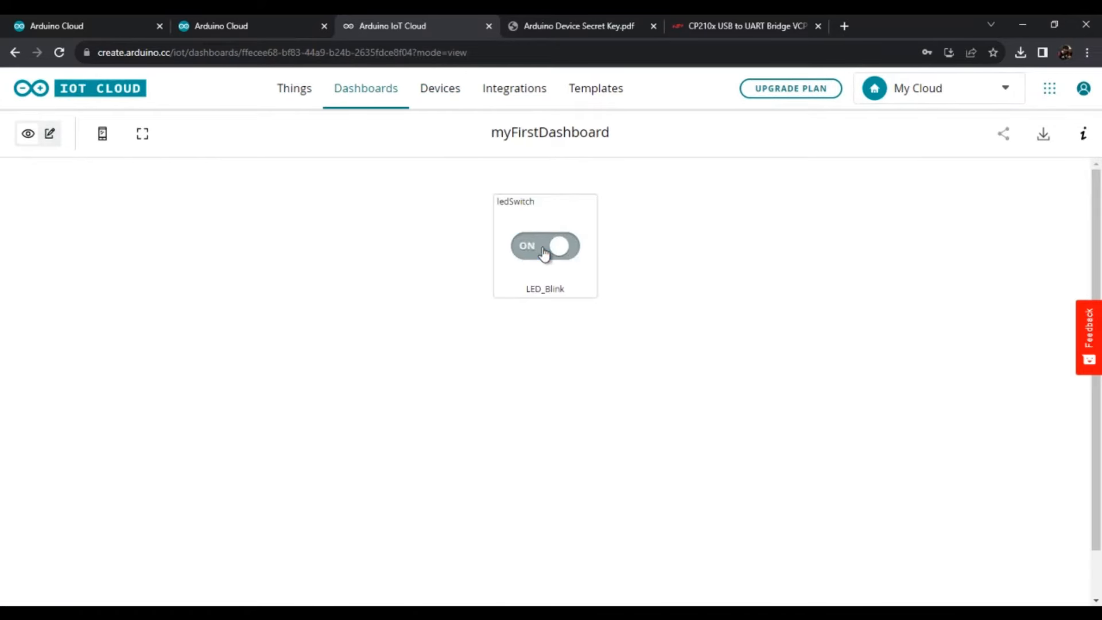
click(545, 253)
click(545, 253)
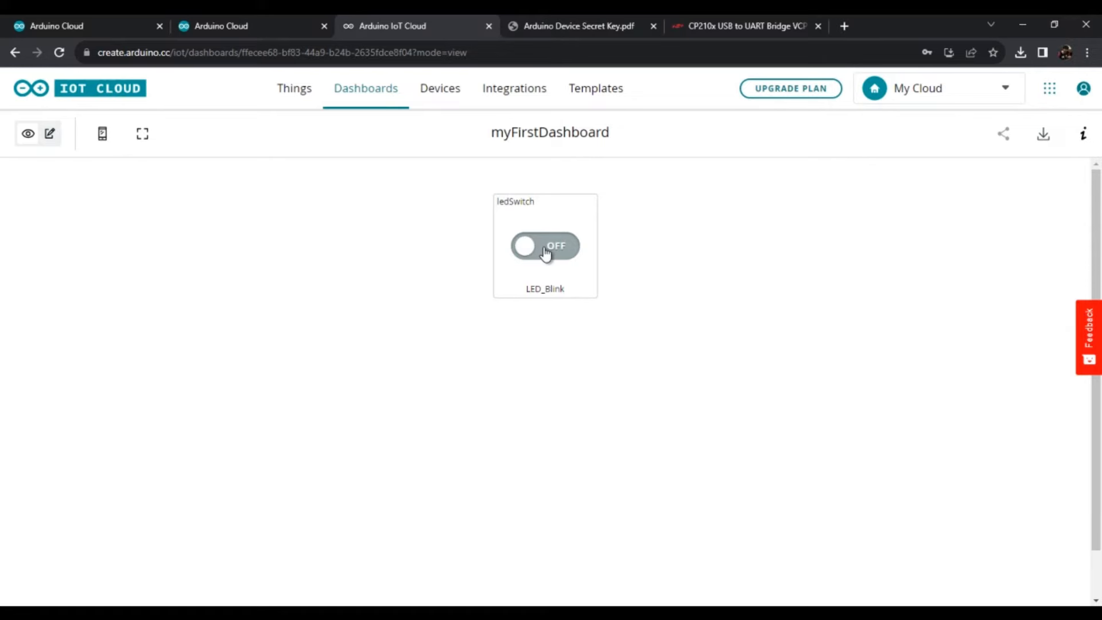